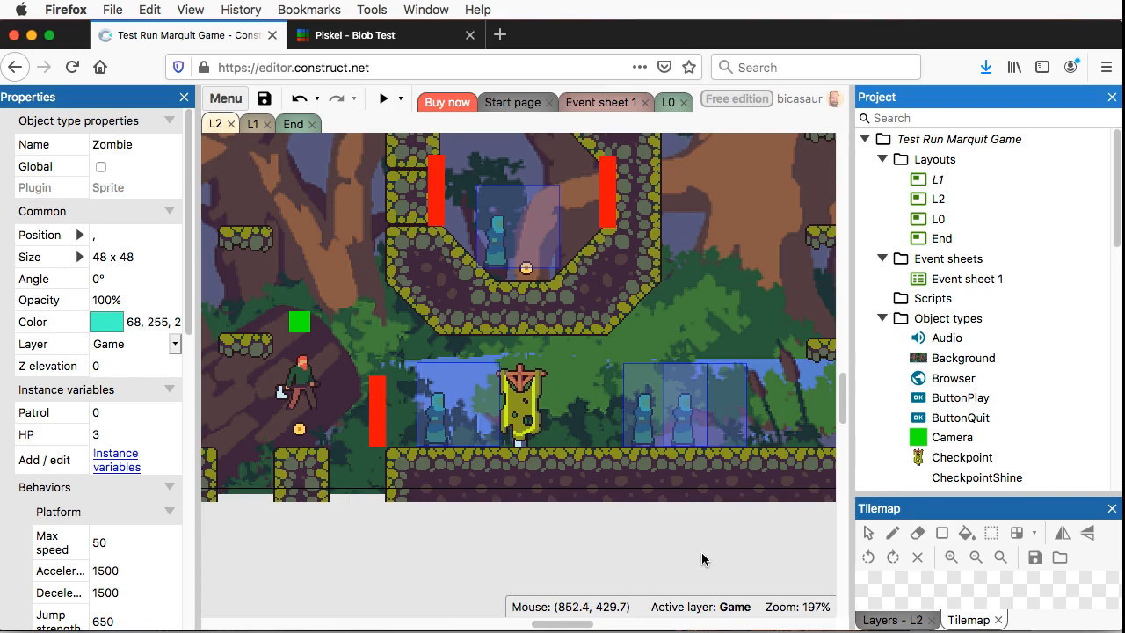
Step: Switch to Piskel to view the Blob Test sprite and its animation preview, and return to the Construct project
{"action": "left_click", "coordinate": [406, 37]}
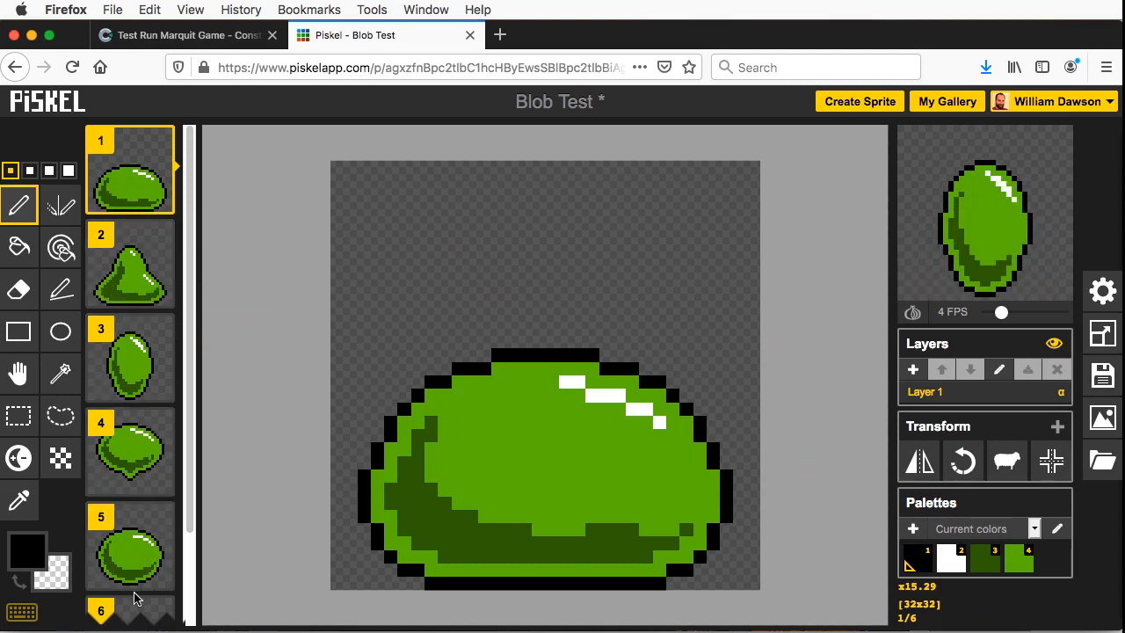
{"action": "mouse_move", "coordinate": [954, 233]}
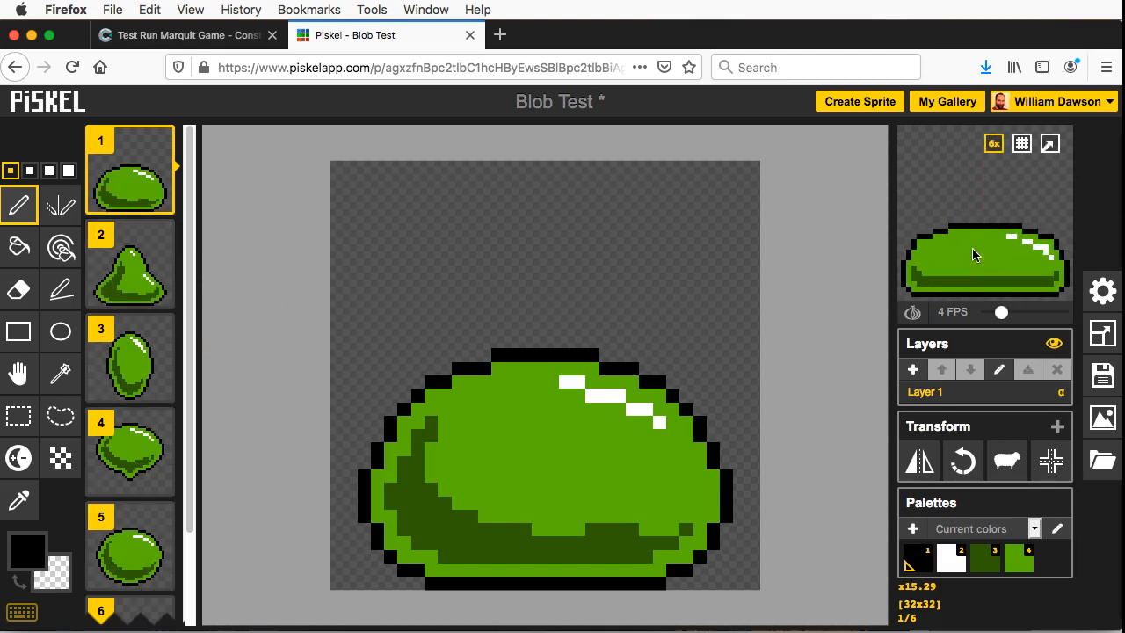
{"action": "left_click", "coordinate": [185, 37]}
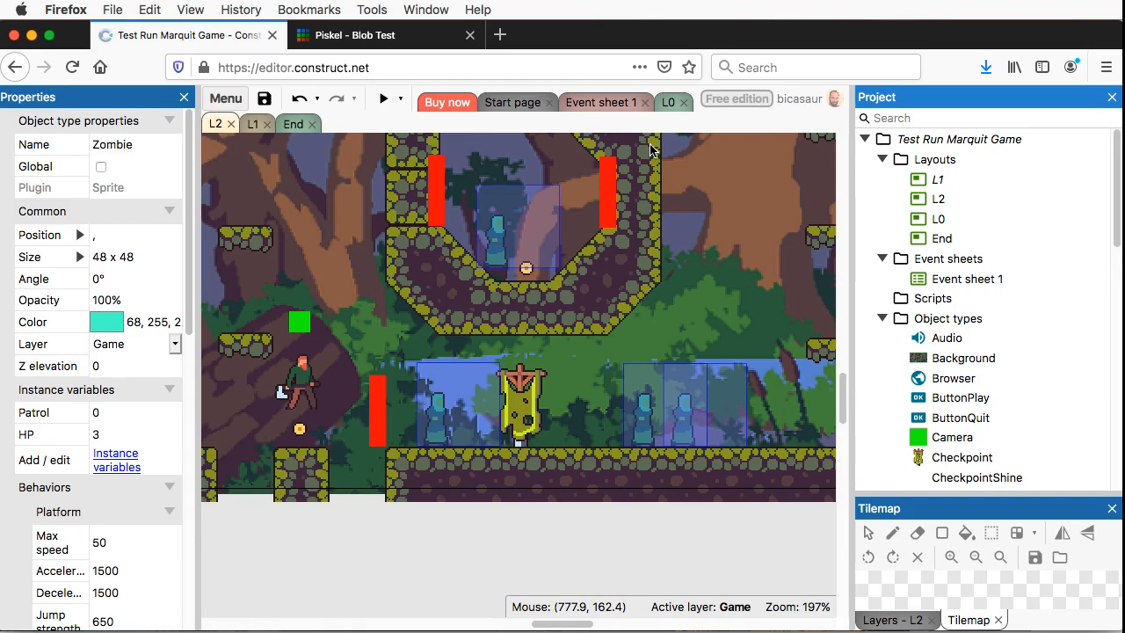
Step: Open Event sheet 1 and review the Free edition limits in the account details
{"action": "left_click", "coordinate": [595, 103]}
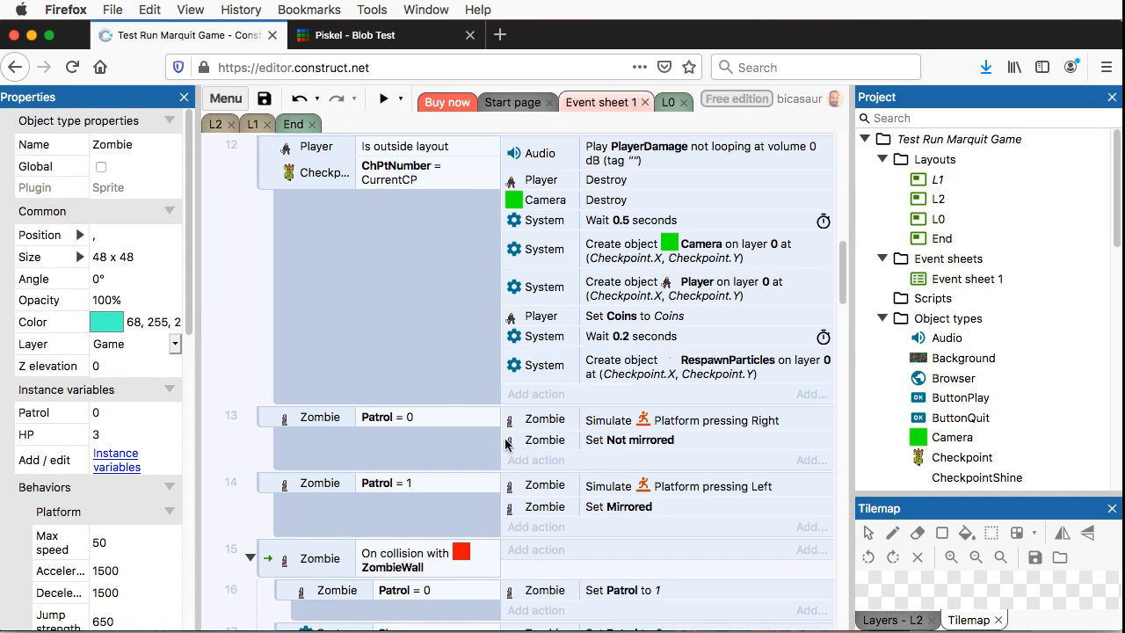
{"action": "left_click", "coordinate": [831, 104]}
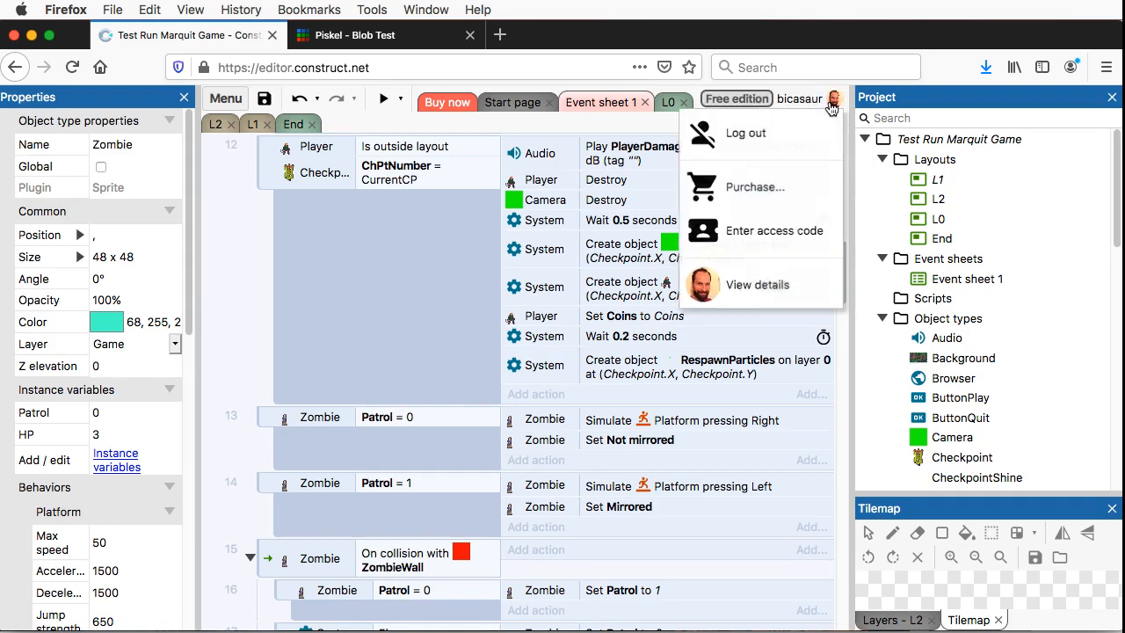
{"action": "left_click", "coordinate": [773, 284]}
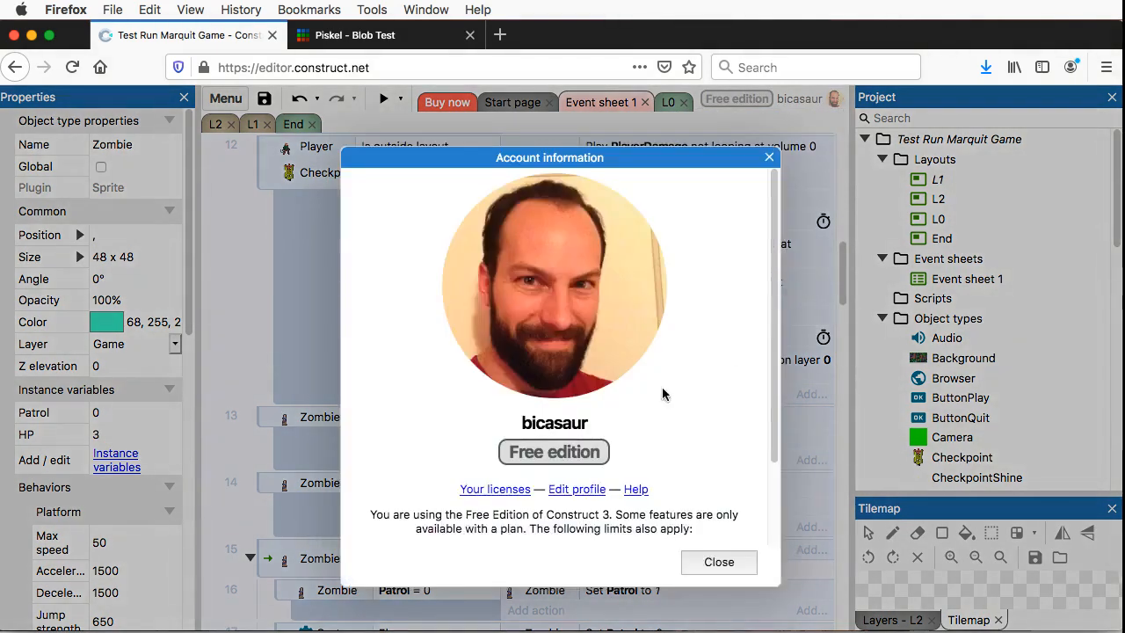
{"action": "scroll", "coordinate": [669, 423], "scroll_direction": "down", "scroll_amount": 2}
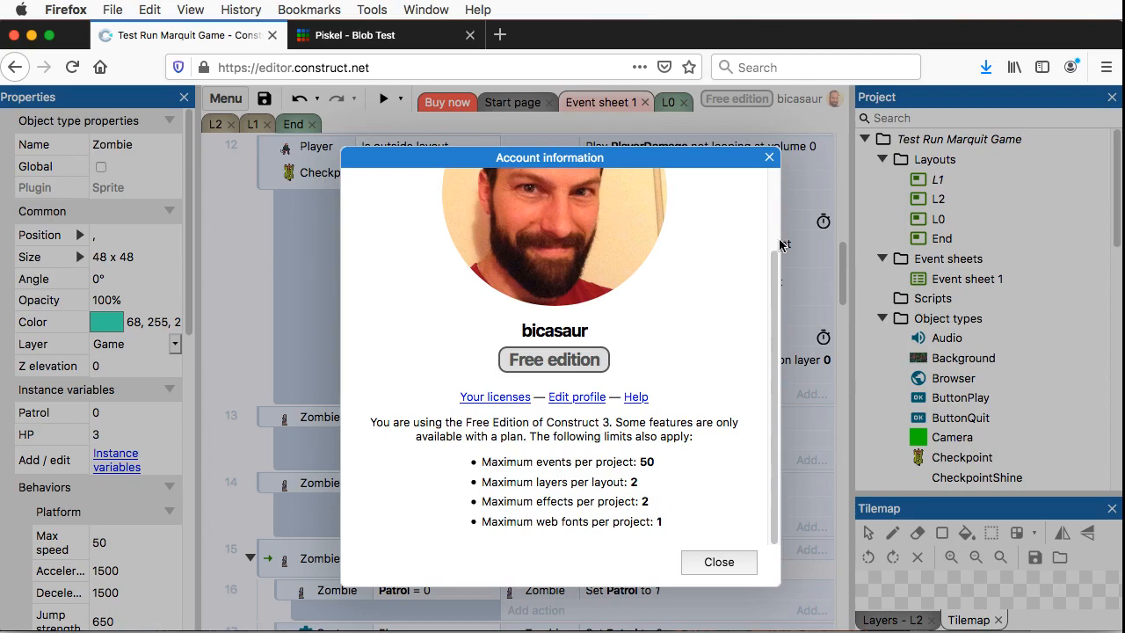
{"action": "left_click", "coordinate": [770, 156]}
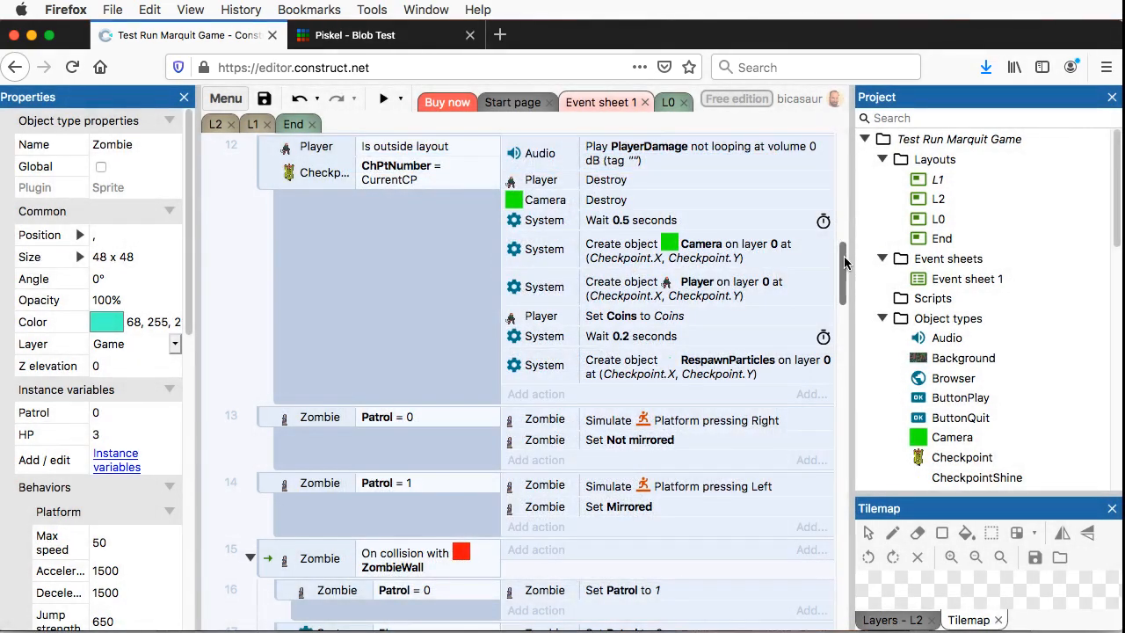
Step: Examine the remaining event allowance and the zombie patrol, collision and damage events throughout Event sheet 1
{"action": "left_click_drag", "start_coordinate": [846, 263], "coordinate": [844, 620]}
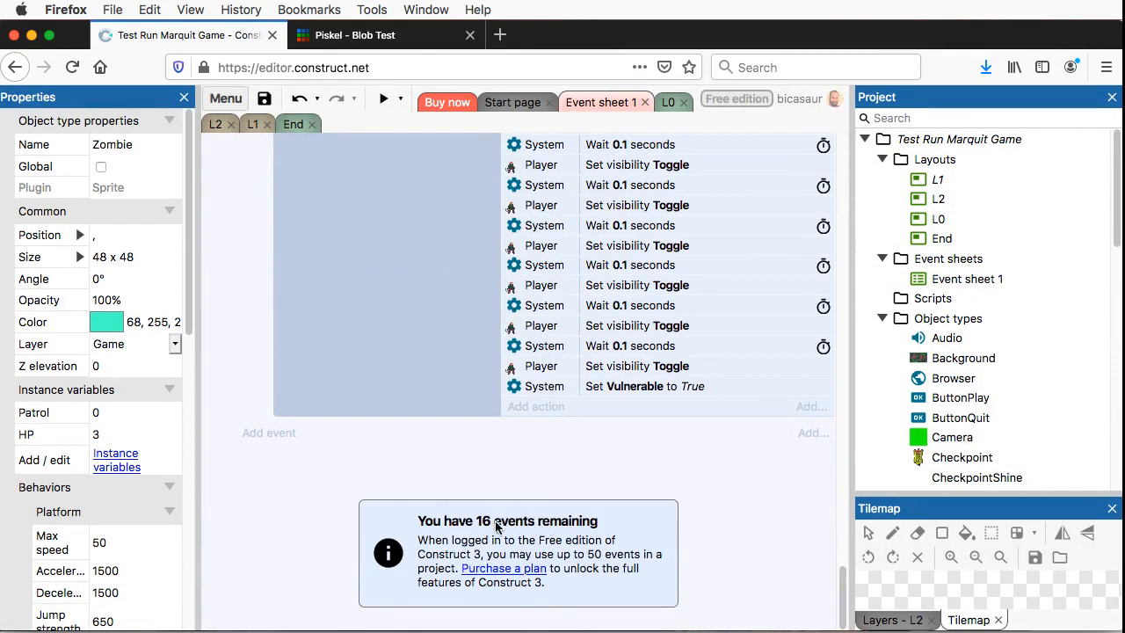
{"action": "left_click_drag", "start_coordinate": [842, 600], "coordinate": [842, 541]}
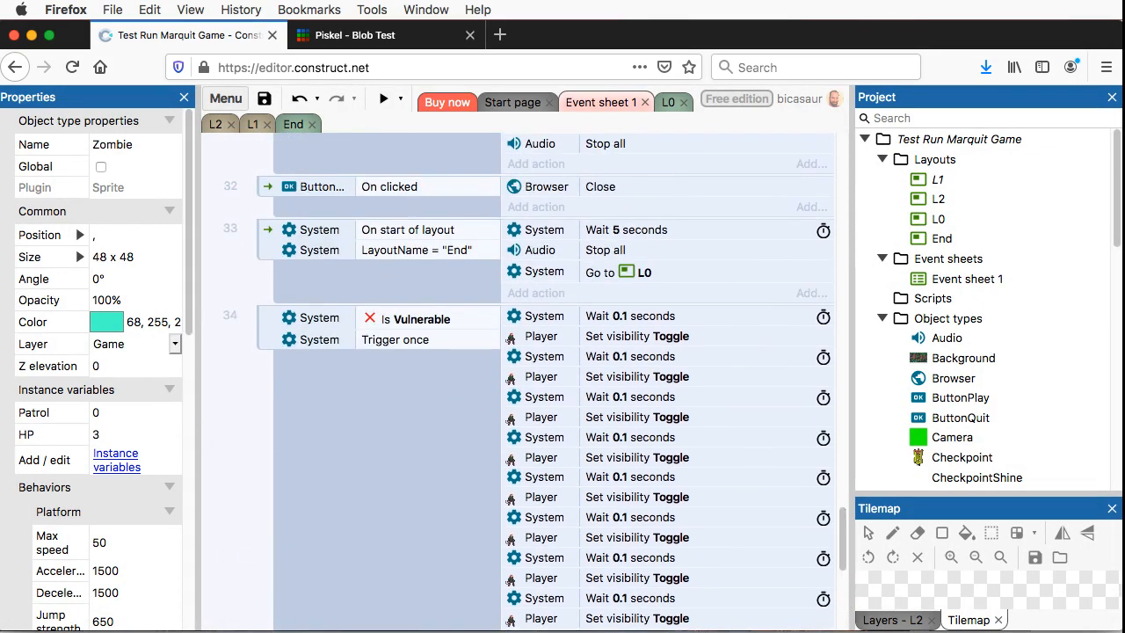
{"action": "left_click_drag", "start_coordinate": [842, 541], "coordinate": [837, 268]}
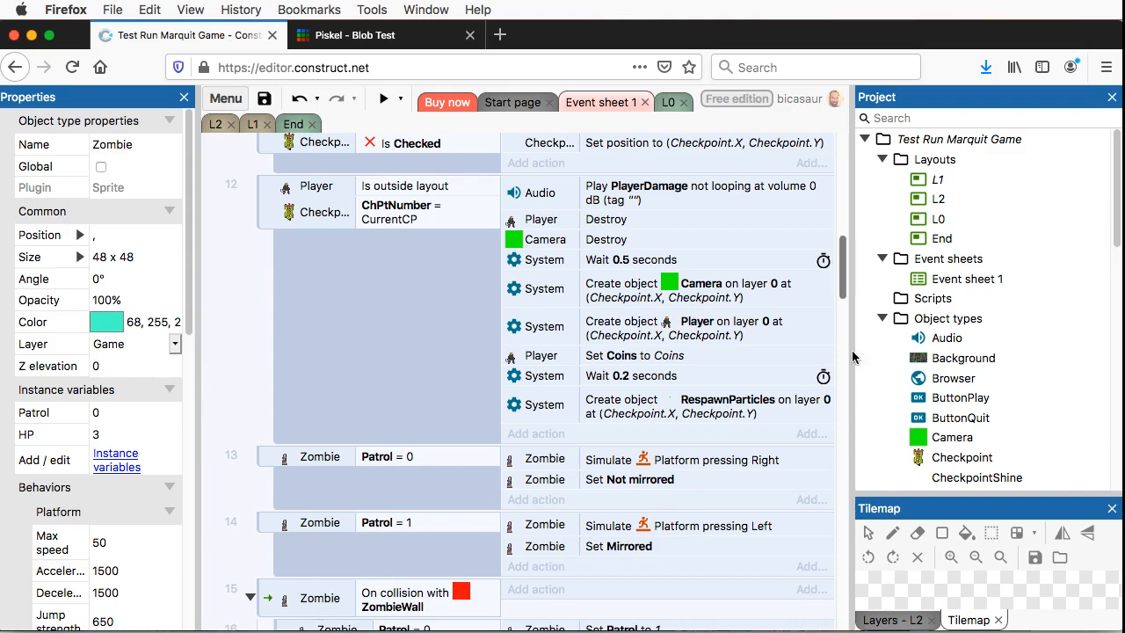
{"action": "left_click_drag", "start_coordinate": [840, 275], "coordinate": [860, 399]}
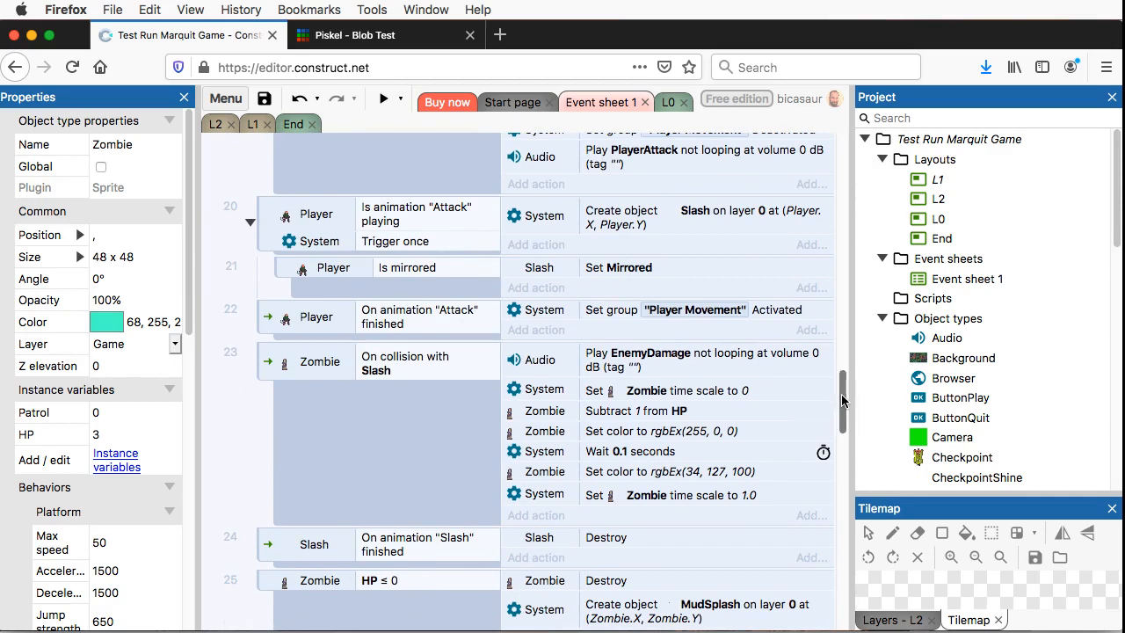
{"action": "left_click_drag", "start_coordinate": [841, 400], "coordinate": [858, 606]}
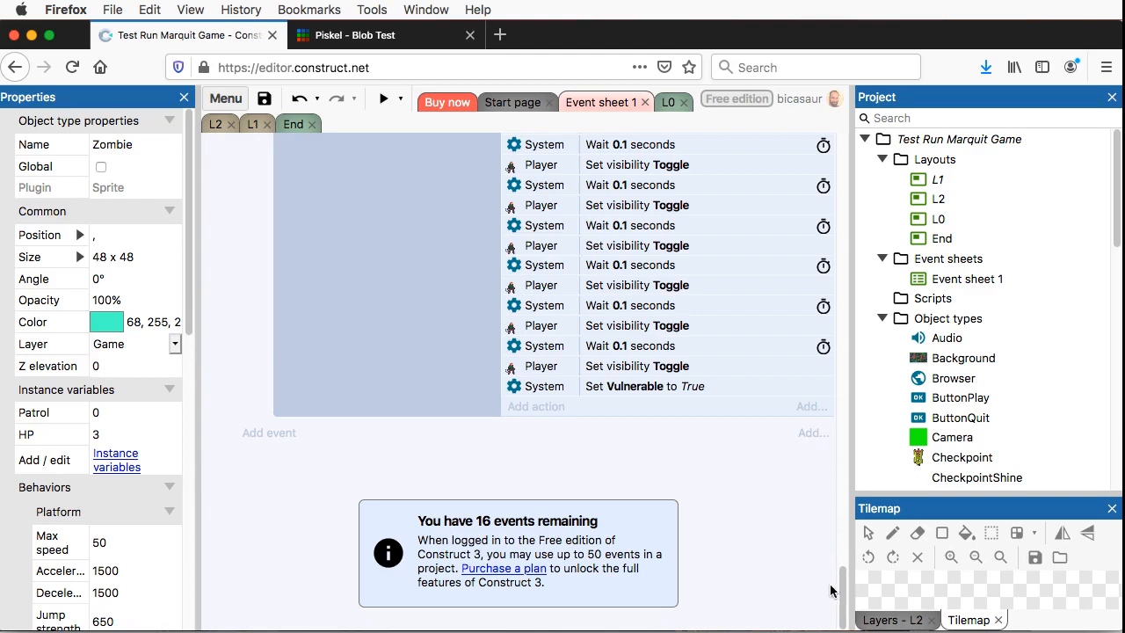
{"action": "left_click_drag", "start_coordinate": [843, 595], "coordinate": [837, 389]}
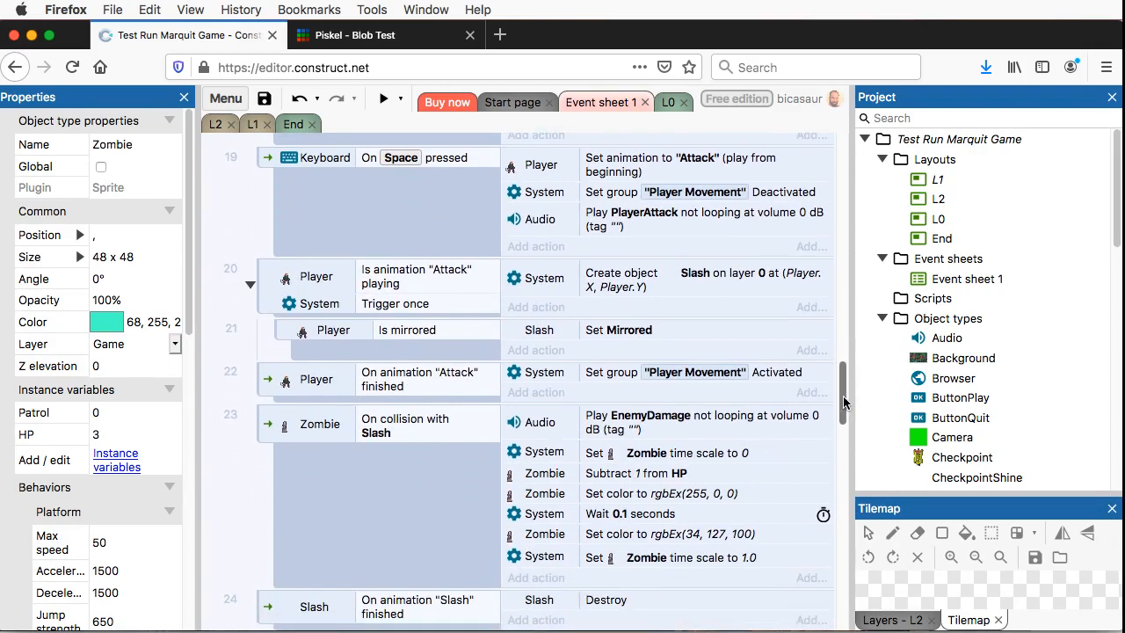
{"action": "left_click_drag", "start_coordinate": [843, 401], "coordinate": [849, 306]}
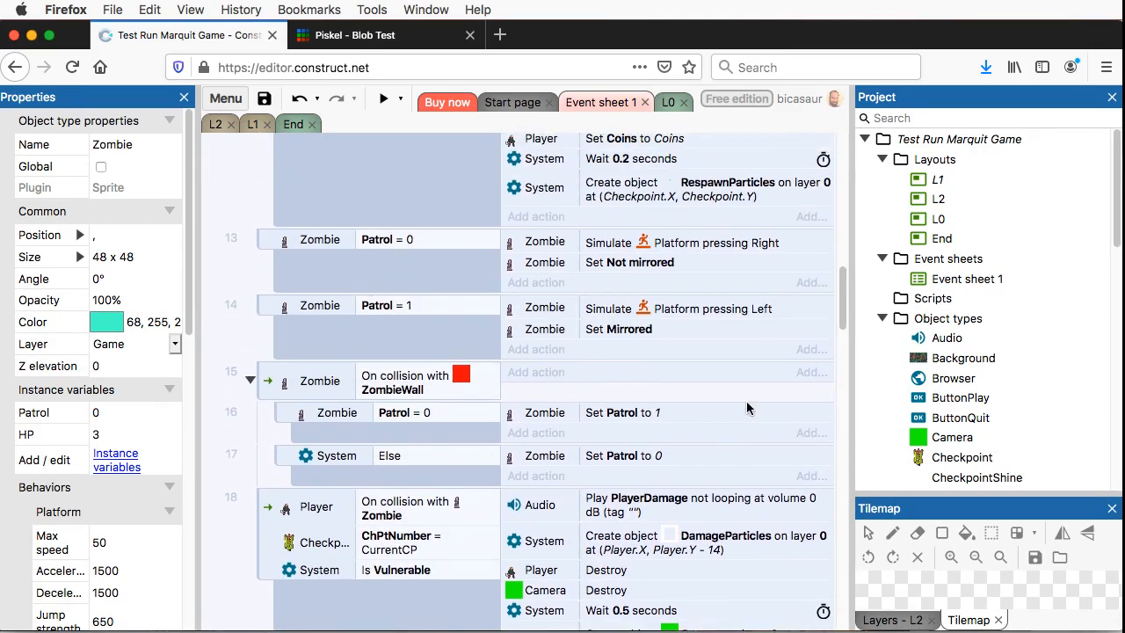
{"action": "mouse_move", "coordinate": [842, 309]}
{"action": "left_mouse_down"}
{"action": "mouse_move", "coordinate": [846, 252]}
{"action": "mouse_move", "coordinate": [848, 291]}
{"action": "left_mouse_up"}
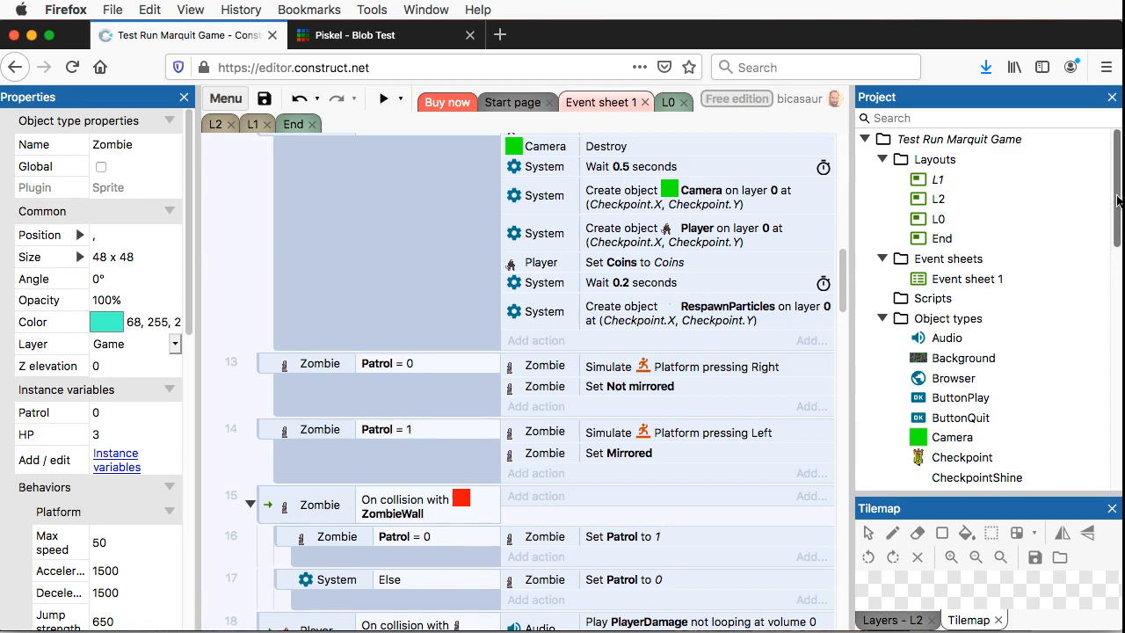
Step: Review the project's object types and the Zombie object's instance variables and Platform behavior settings
{"action": "scroll", "coordinate": [1115, 204], "scroll_direction": "down", "scroll_amount": 5}
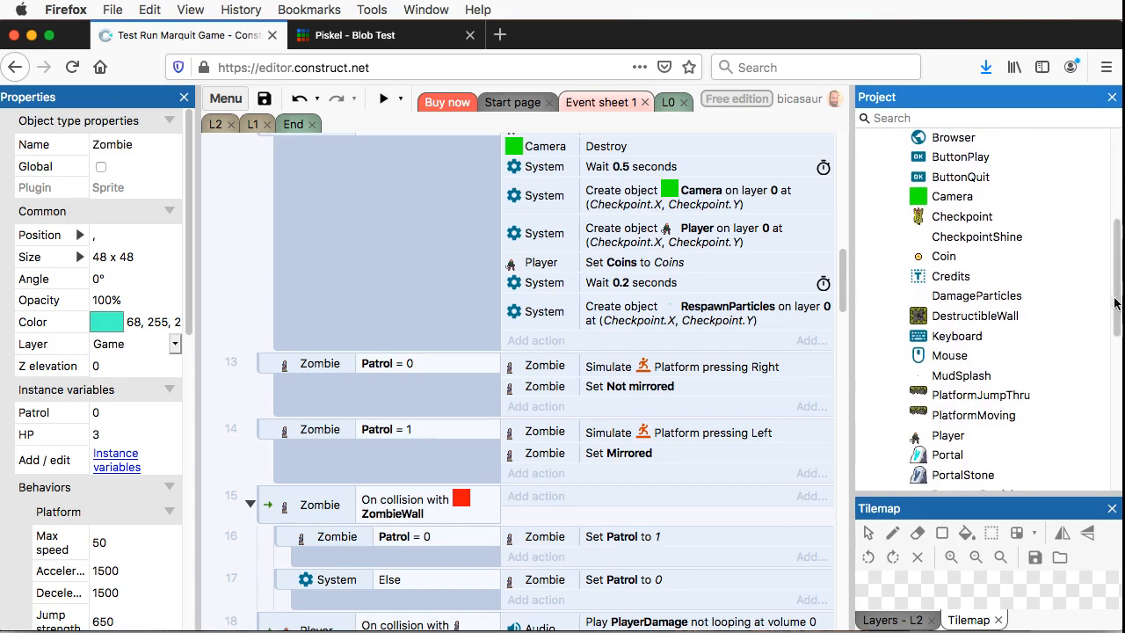
{"action": "left_click_drag", "start_coordinate": [1116, 312], "coordinate": [1116, 368]}
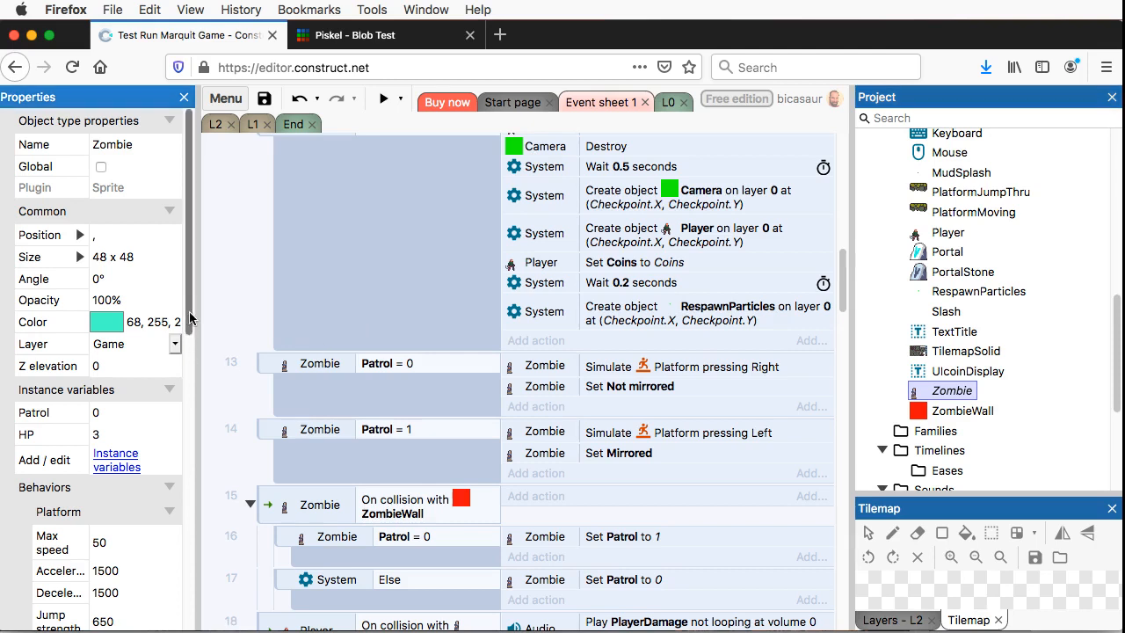
{"action": "scroll", "coordinate": [190, 334], "scroll_direction": "down", "scroll_amount": 2}
{"action": "scroll", "coordinate": [190, 334], "scroll_direction": "down", "scroll_amount": 5}
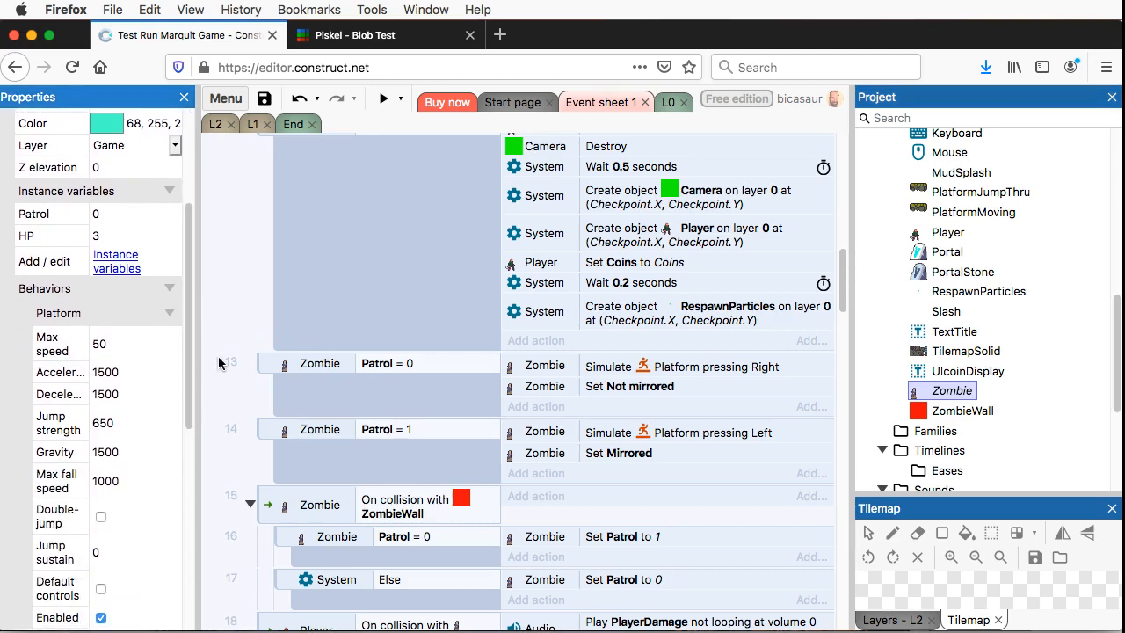
{"action": "scroll", "coordinate": [188, 365], "scroll_direction": "down", "scroll_amount": 1}
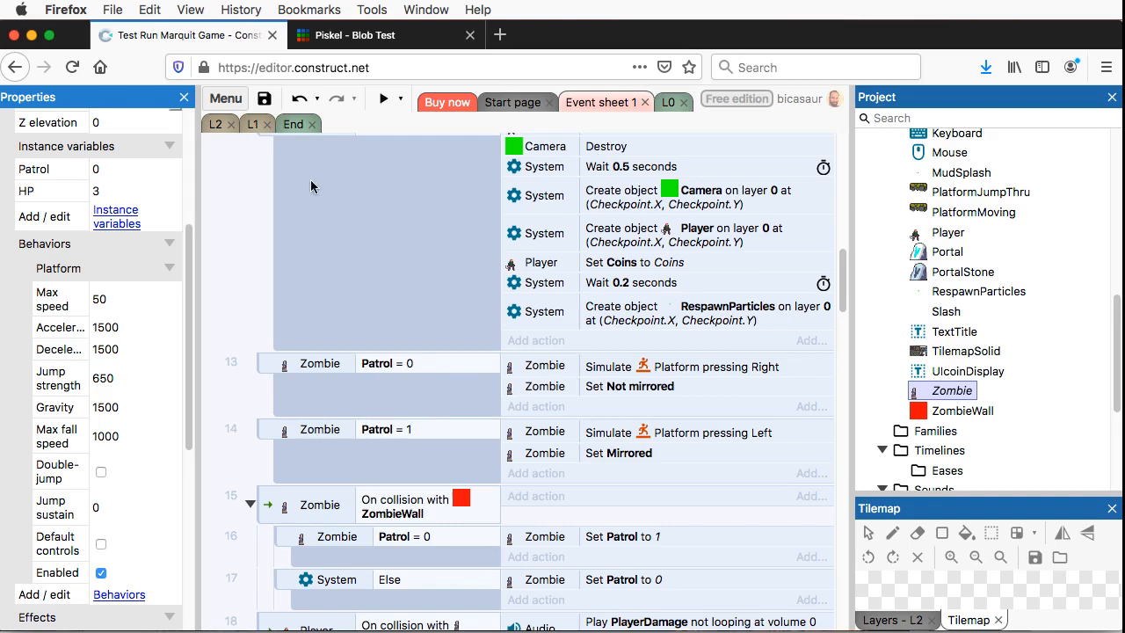
Step: Show layout L2 and open the Zombie sprite's animations for editing
{"action": "left_click", "coordinate": [216, 126]}
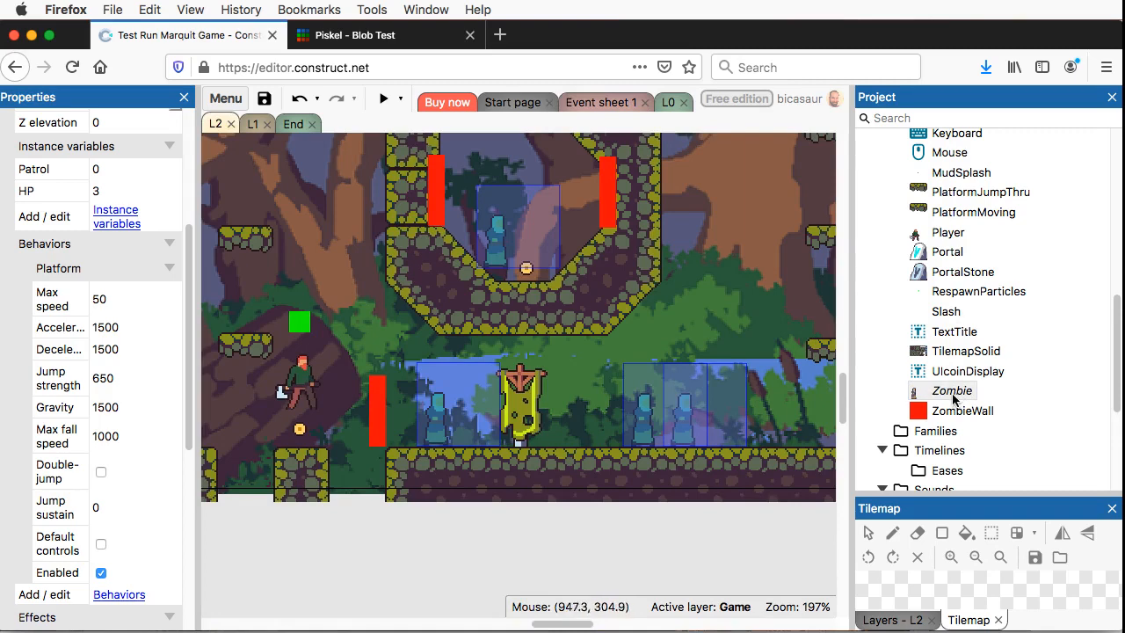
{"action": "left_click", "coordinate": [952, 396]}
{"action": "right_click", "coordinate": [951, 396]}
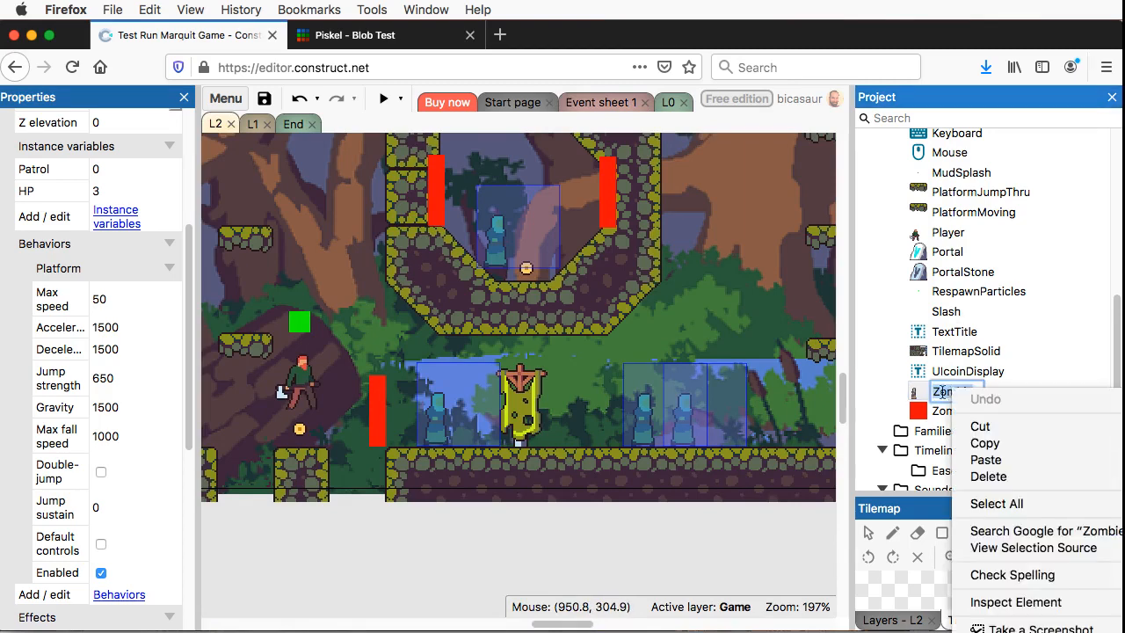
{"action": "key", "text": "Escape"}
{"action": "right_click", "coordinate": [940, 393]}
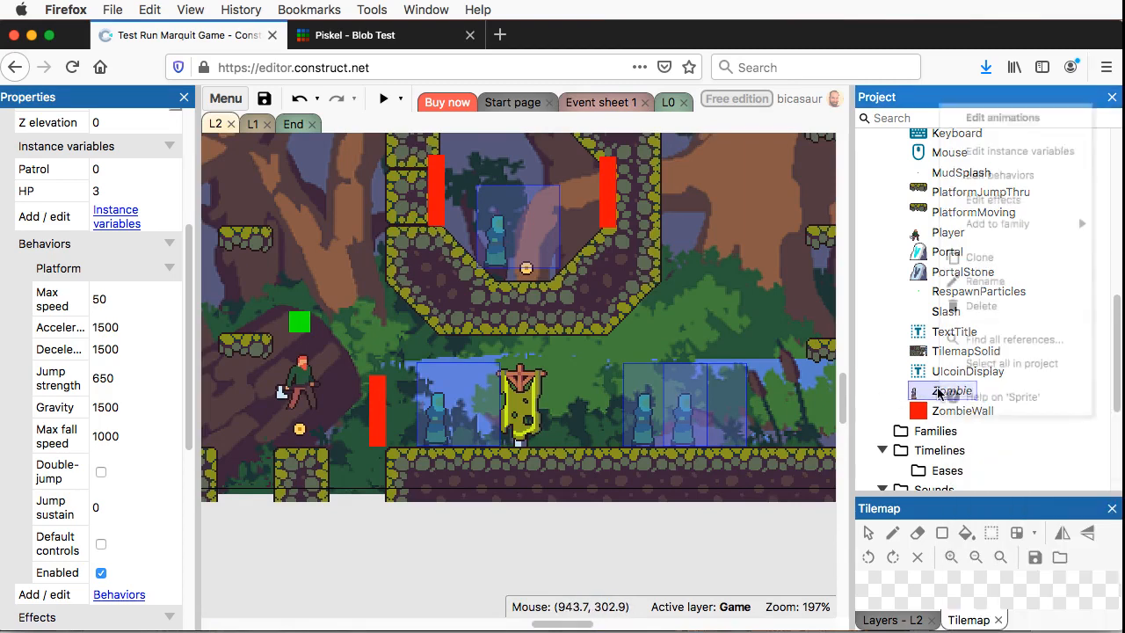
{"action": "left_click", "coordinate": [982, 101]}
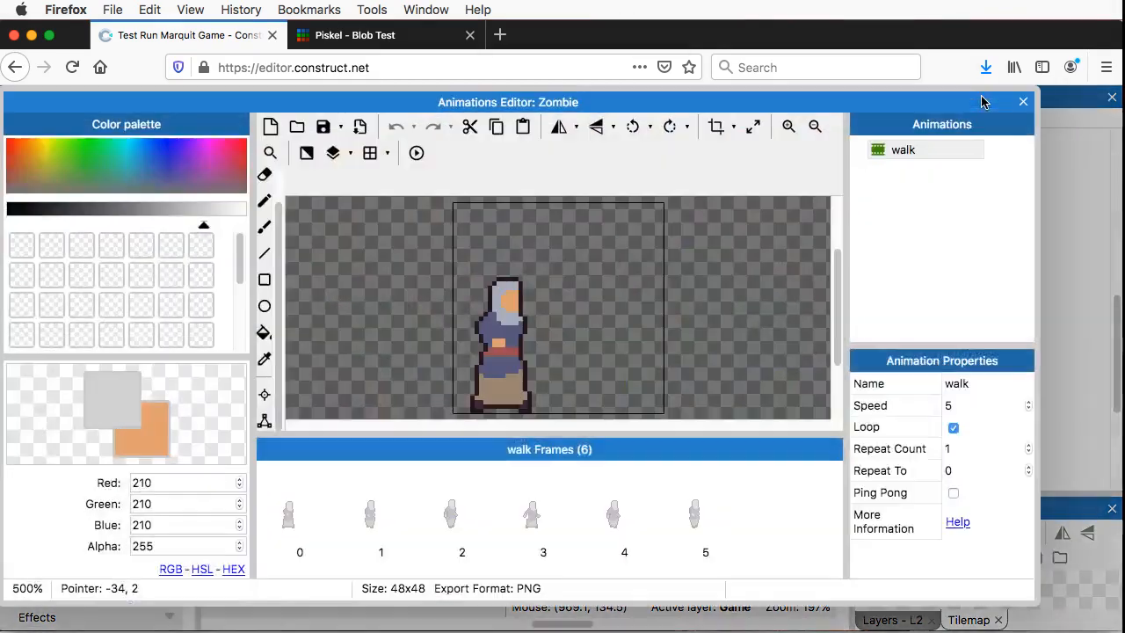
Step: Rename the sprite's walk animation to Zombie
{"action": "right_click", "coordinate": [903, 151]}
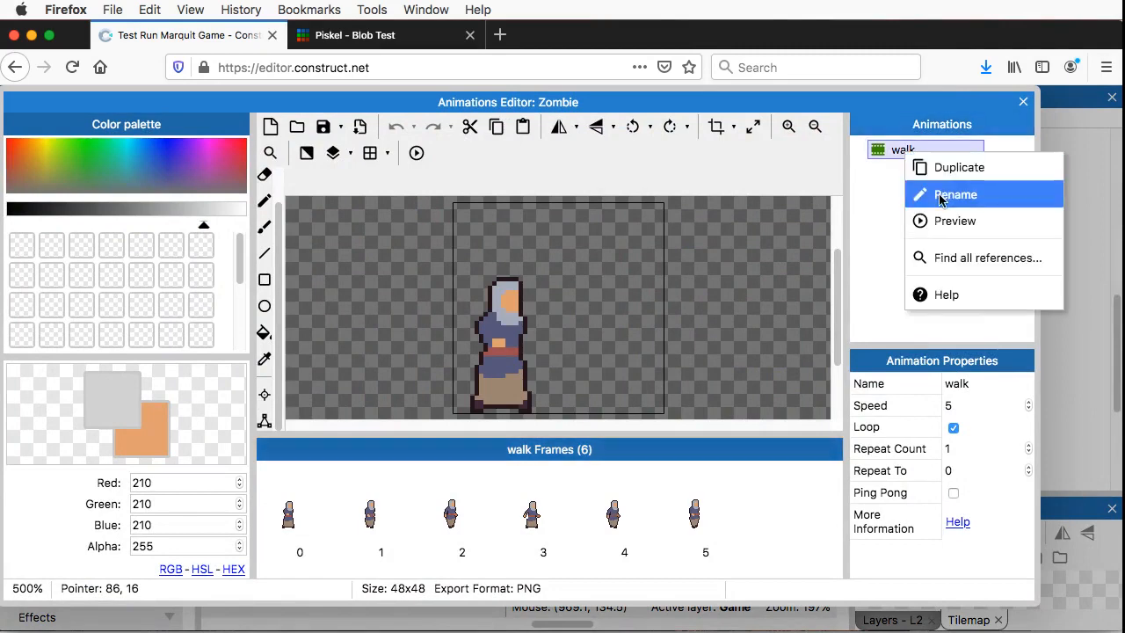
{"action": "left_click", "coordinate": [937, 193]}
{"action": "type", "text": "Zombie"}
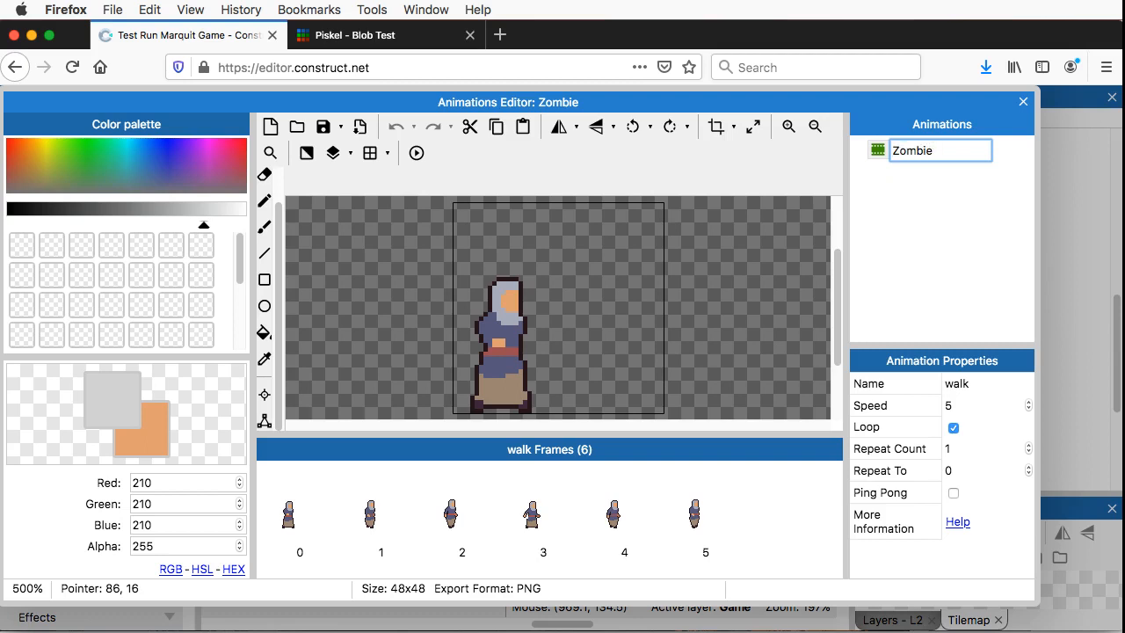
{"action": "key", "text": "Return"}
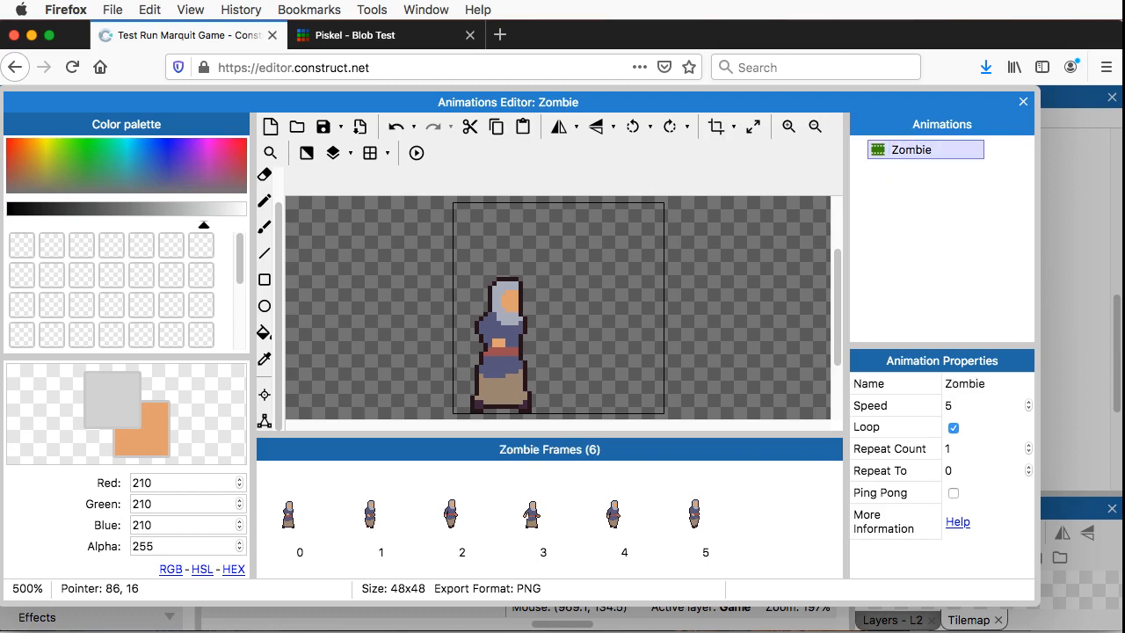
Step: Add a second animation to the Zombie sprite and name it Blob
{"action": "right_click", "coordinate": [906, 197]}
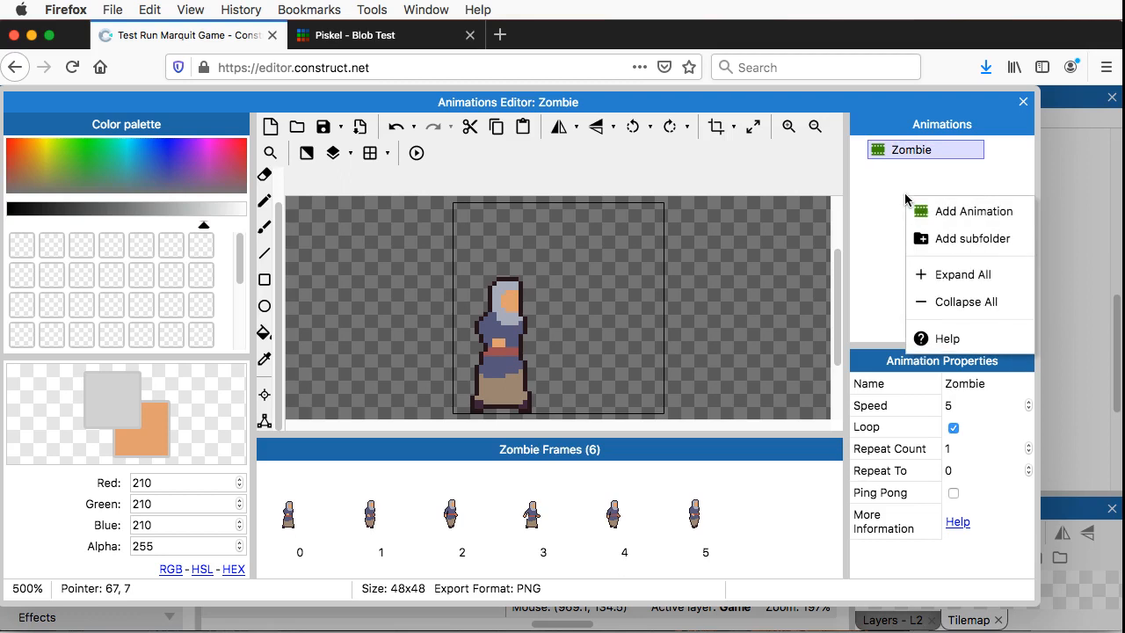
{"action": "left_click", "coordinate": [957, 213]}
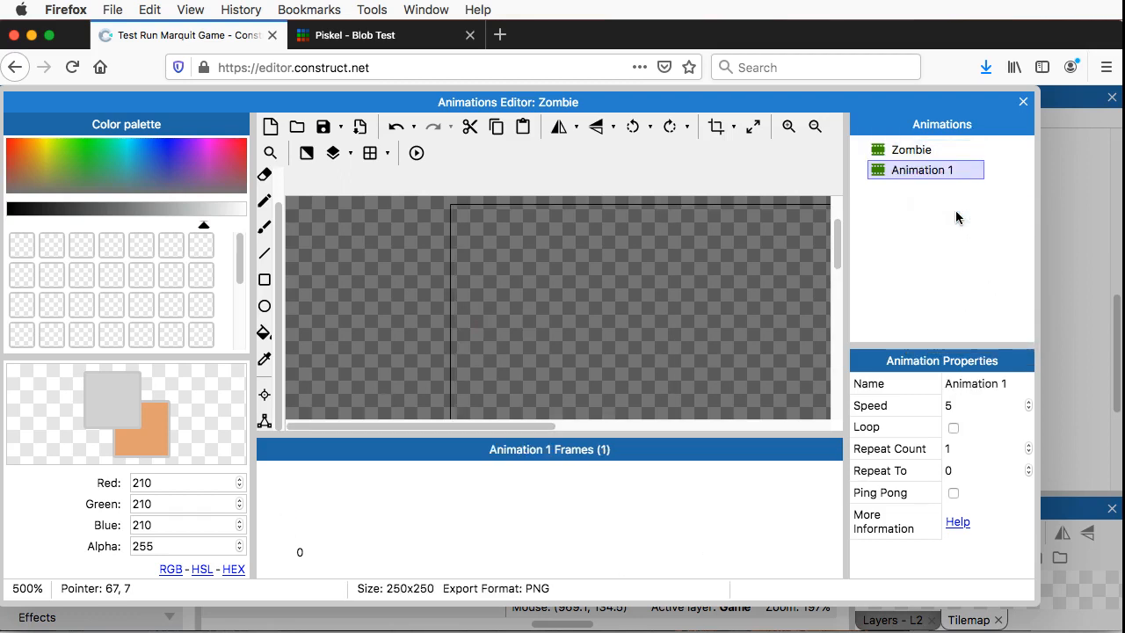
{"action": "key", "text": "l"}
{"action": "key", "text": "b"}
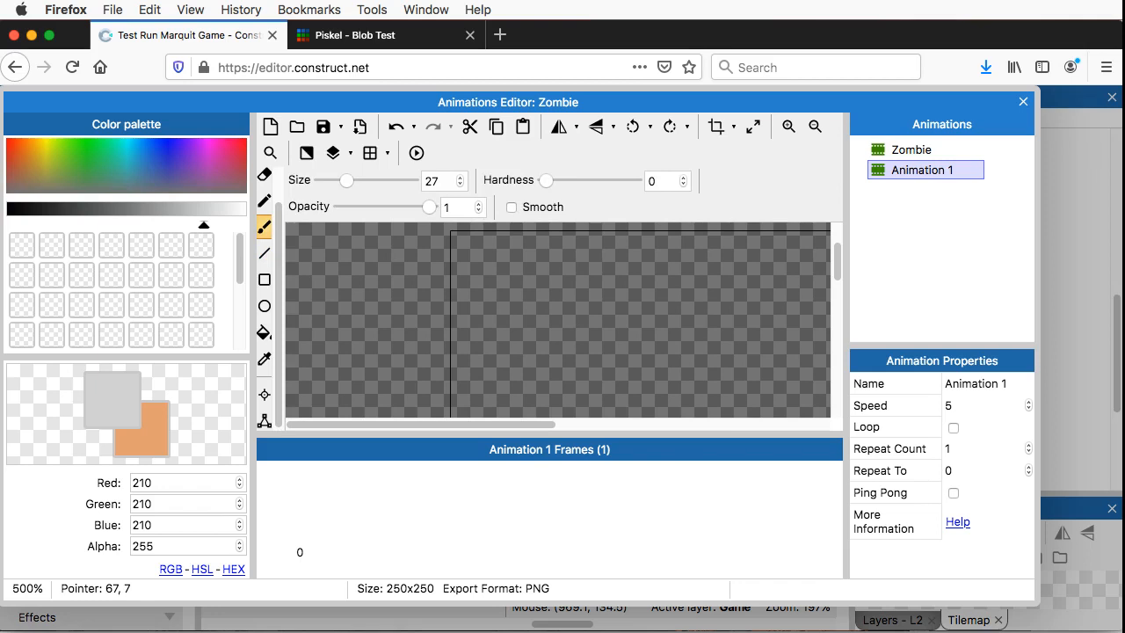
{"action": "right_click", "coordinate": [919, 173]}
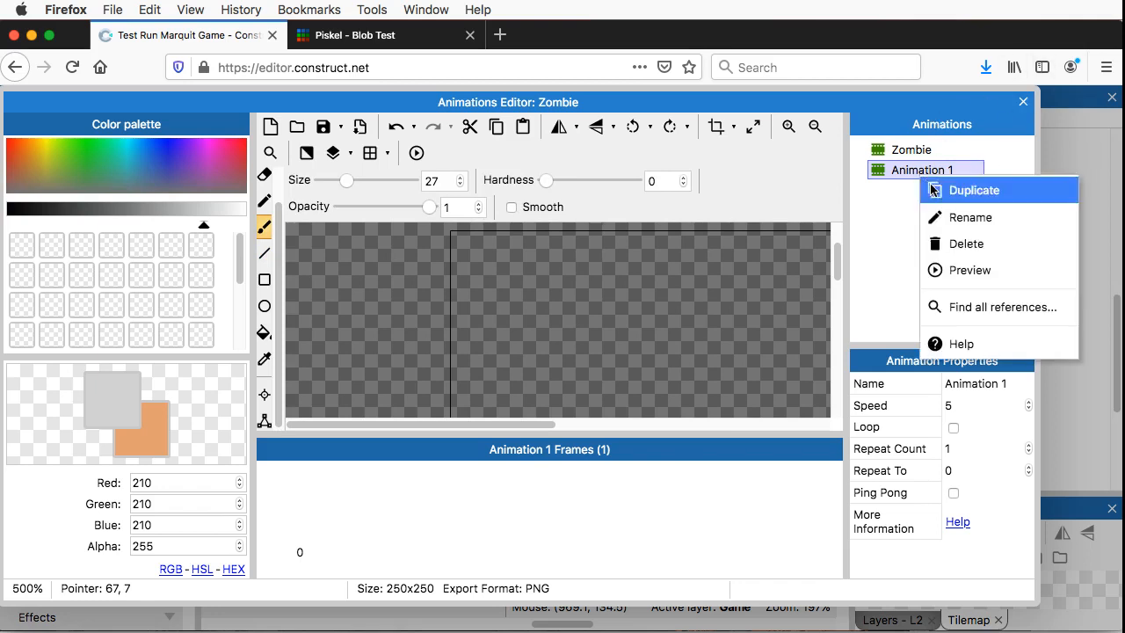
{"action": "left_click", "coordinate": [960, 220]}
{"action": "type", "text": "Blob"}
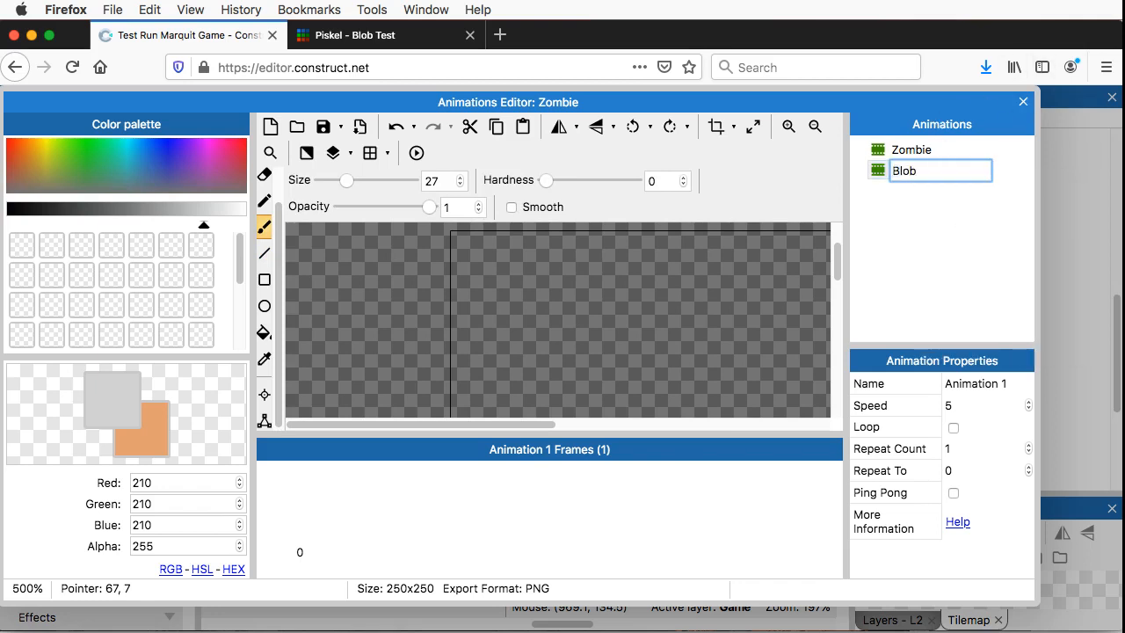
{"action": "key", "text": "Return"}
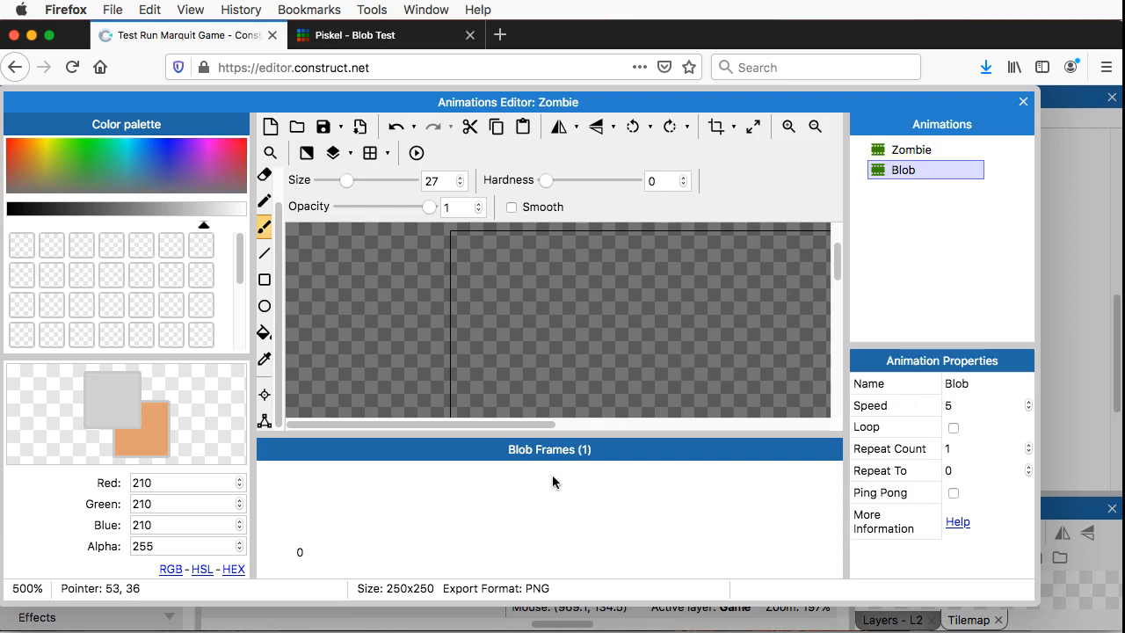
Step: Import the sprite strip BlobMonsterAnim32x32.png as 6 horizontal by 1 vertical cells, replacing the entire Blob animation, and switch to the Pencil tool
{"action": "right_click", "coordinate": [379, 521]}
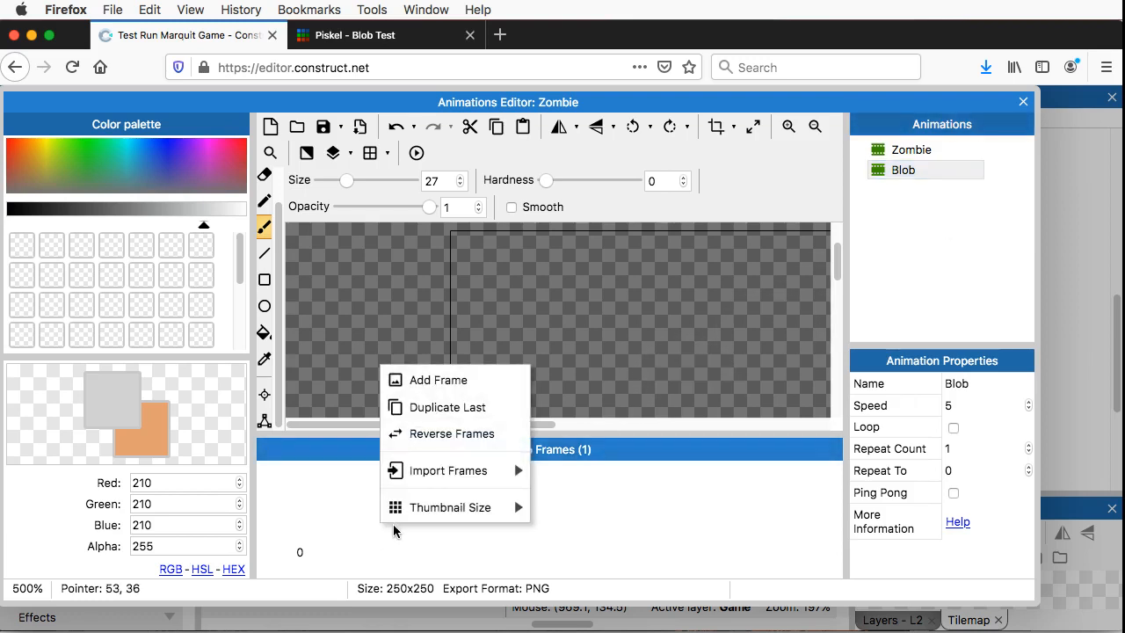
{"action": "mouse_move", "coordinate": [465, 479]}
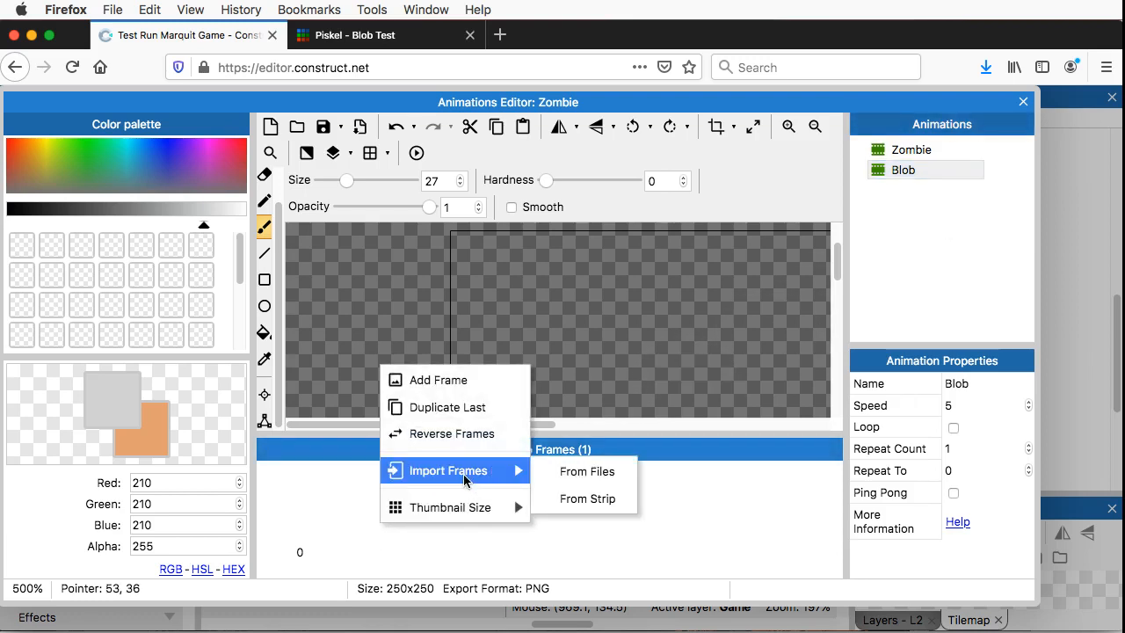
{"action": "left_click", "coordinate": [573, 498]}
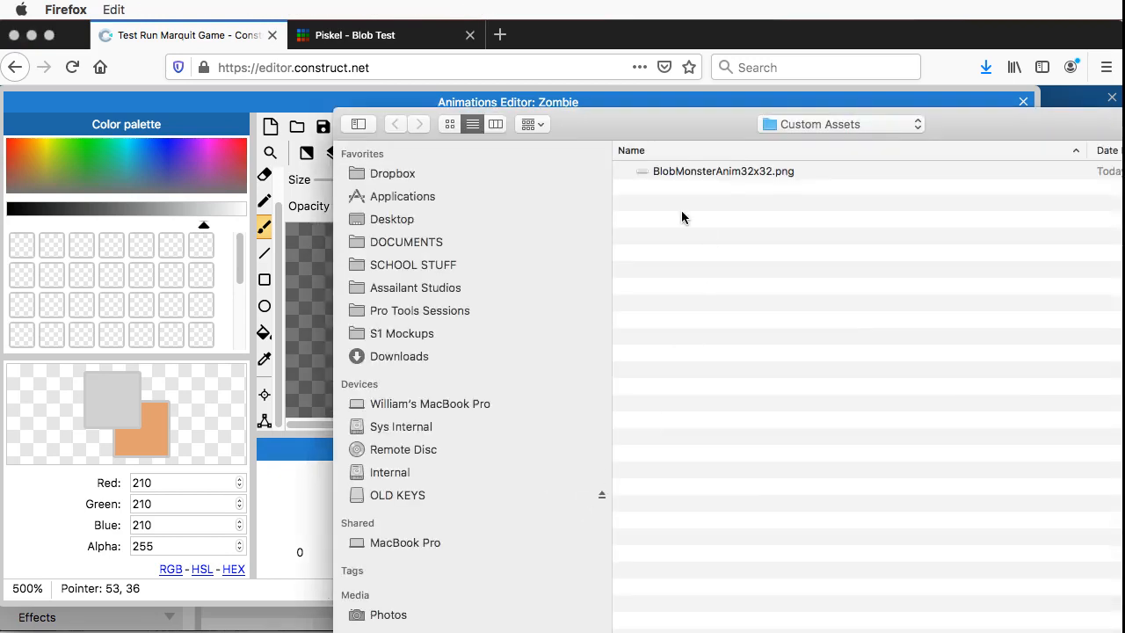
{"action": "left_click", "coordinate": [740, 173]}
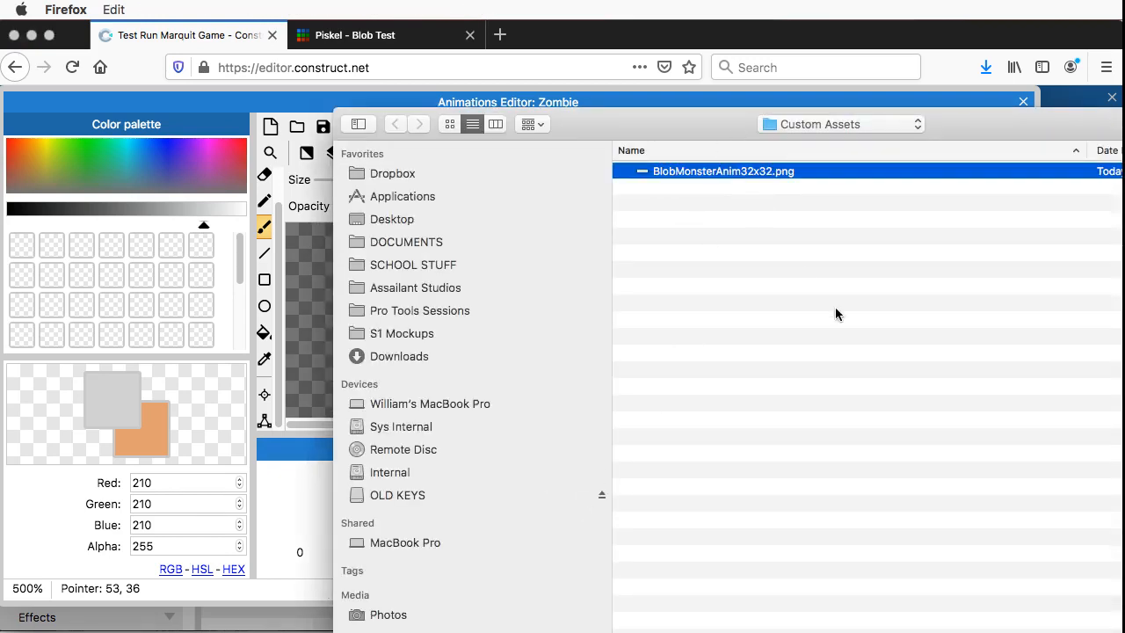
{"action": "key", "text": "Return"}
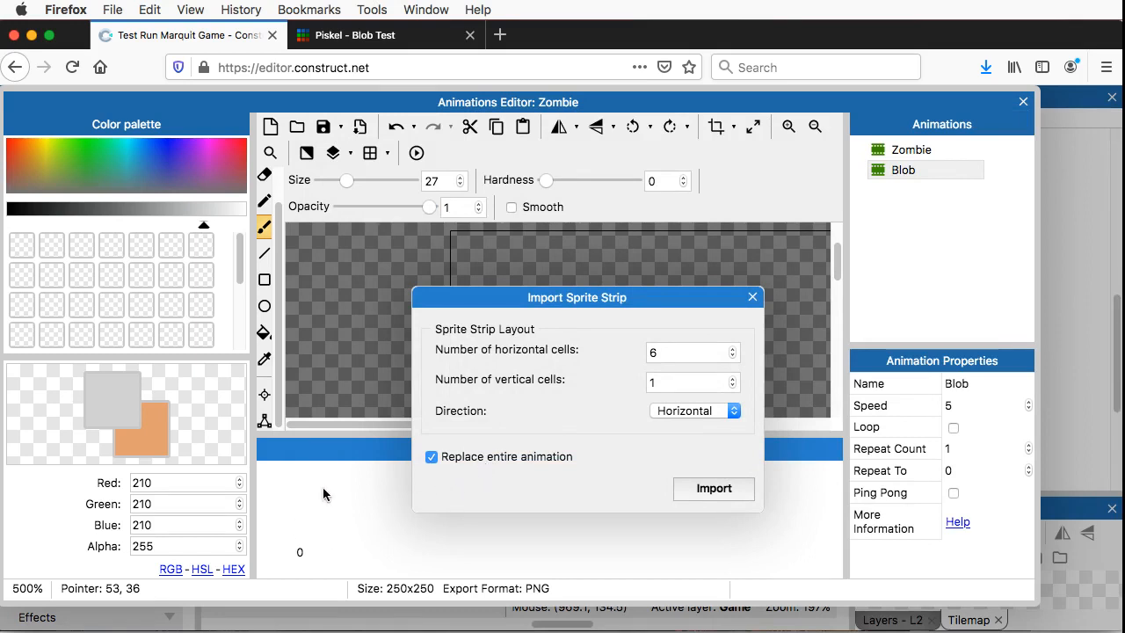
{"action": "left_click", "coordinate": [704, 490]}
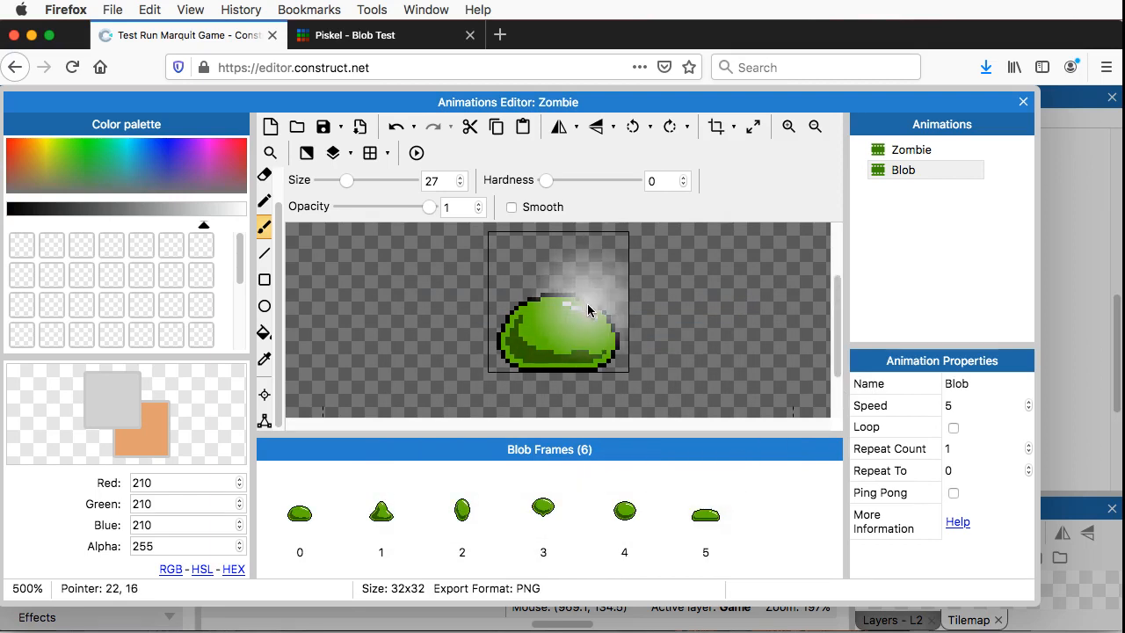
{"action": "left_click", "coordinate": [263, 200]}
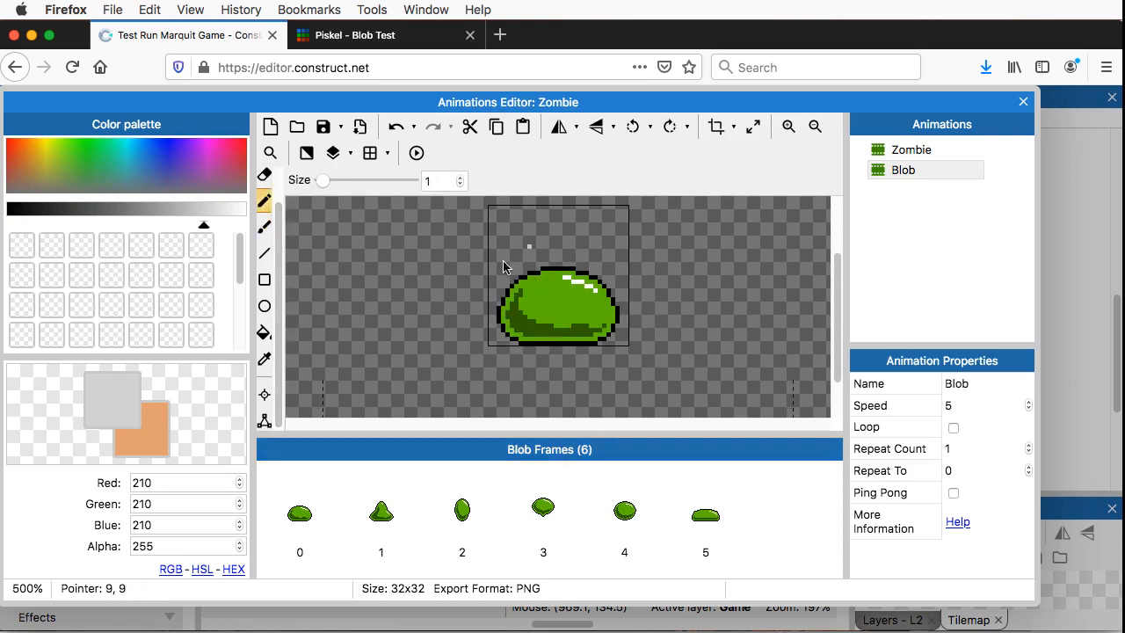
Step: Turn on looping for the Blob animation, preview it, and close the Animations Editor
{"action": "left_click", "coordinate": [954, 428]}
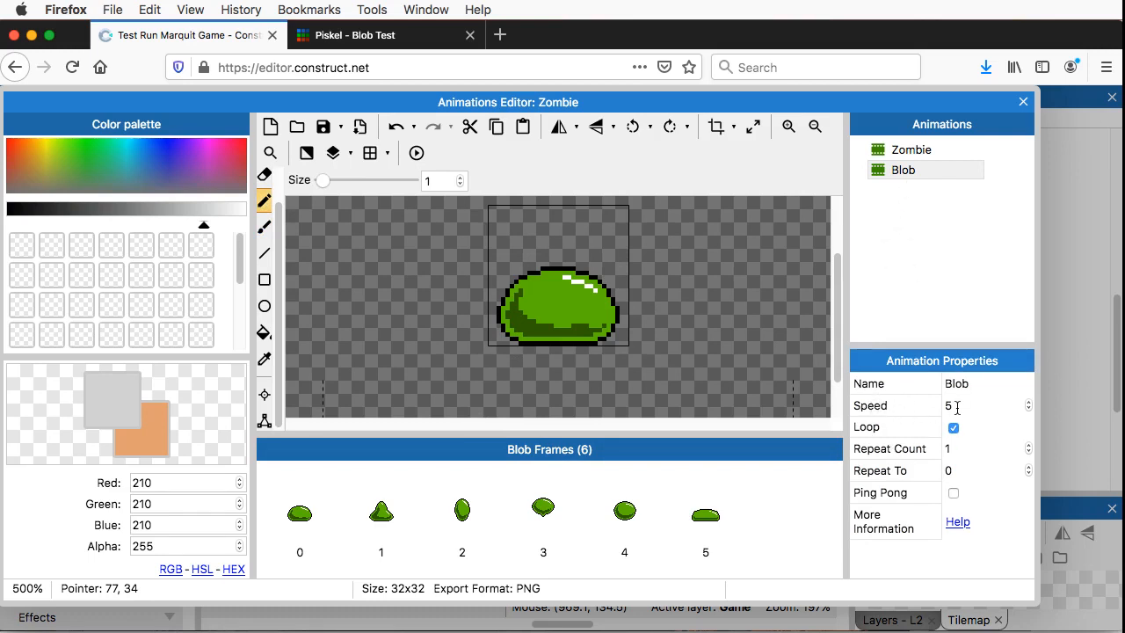
{"action": "right_click", "coordinate": [904, 171]}
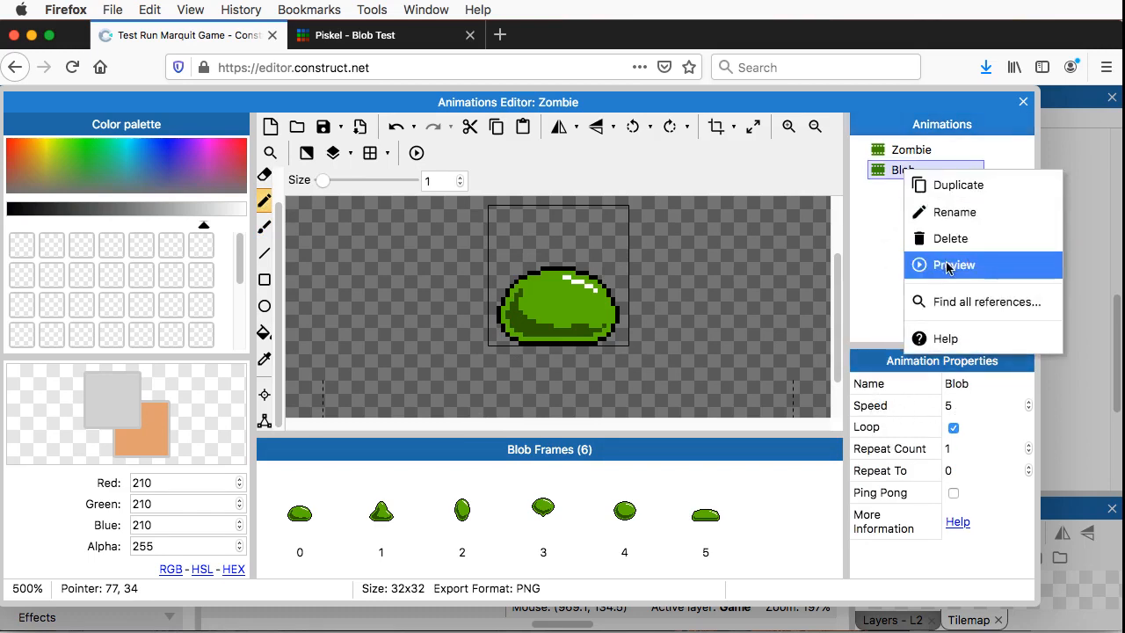
{"action": "left_click", "coordinate": [947, 267]}
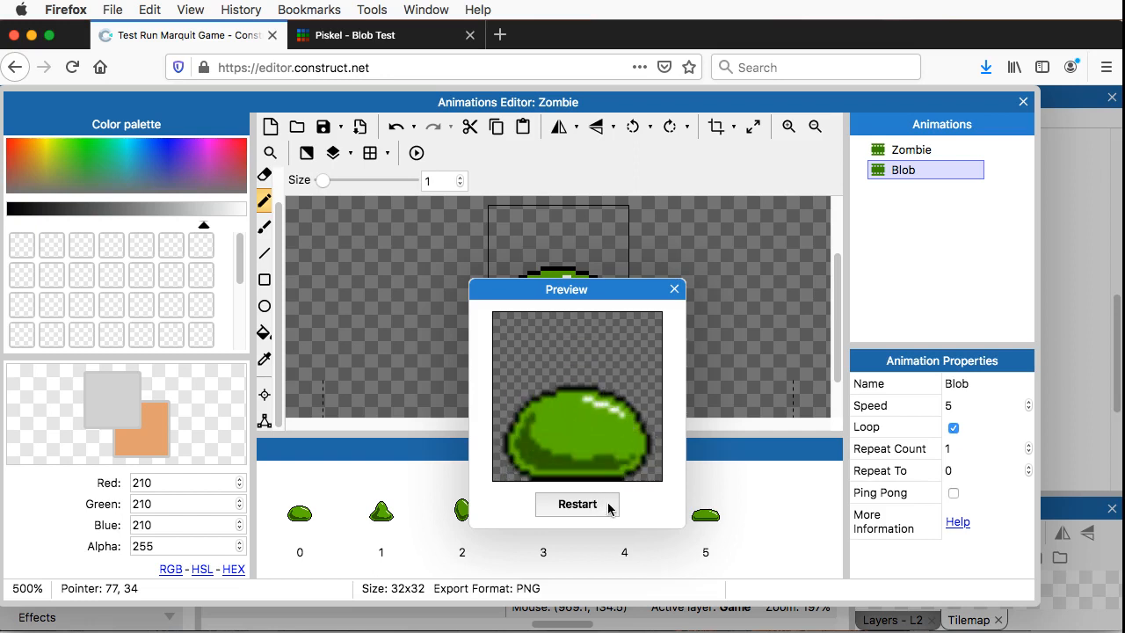
{"action": "left_click", "coordinate": [676, 292]}
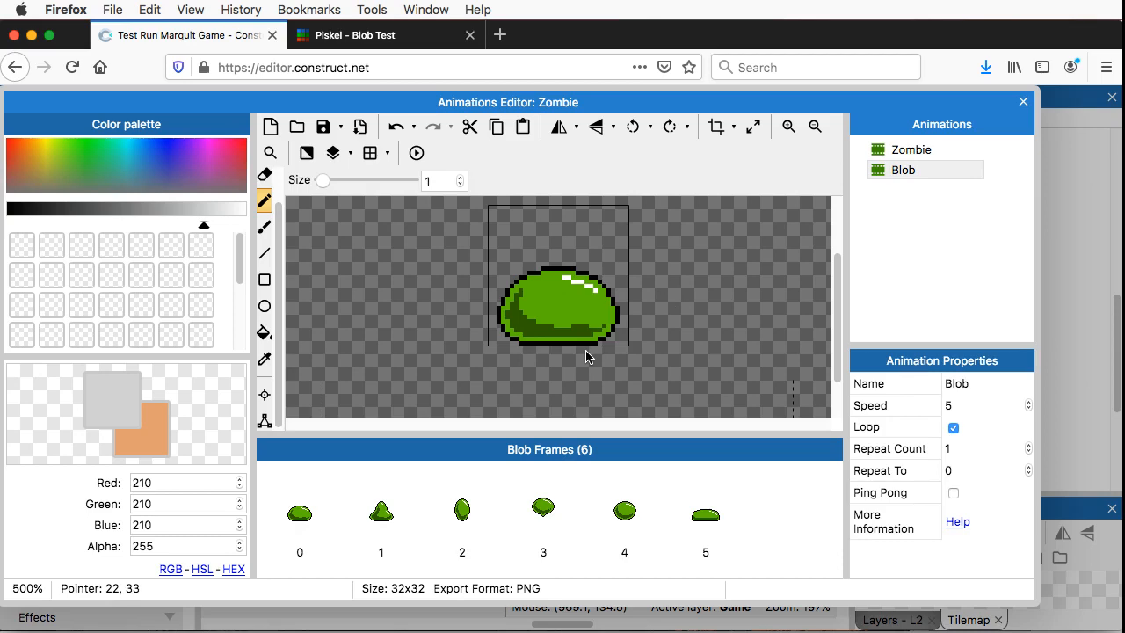
{"action": "left_click", "coordinate": [1022, 102]}
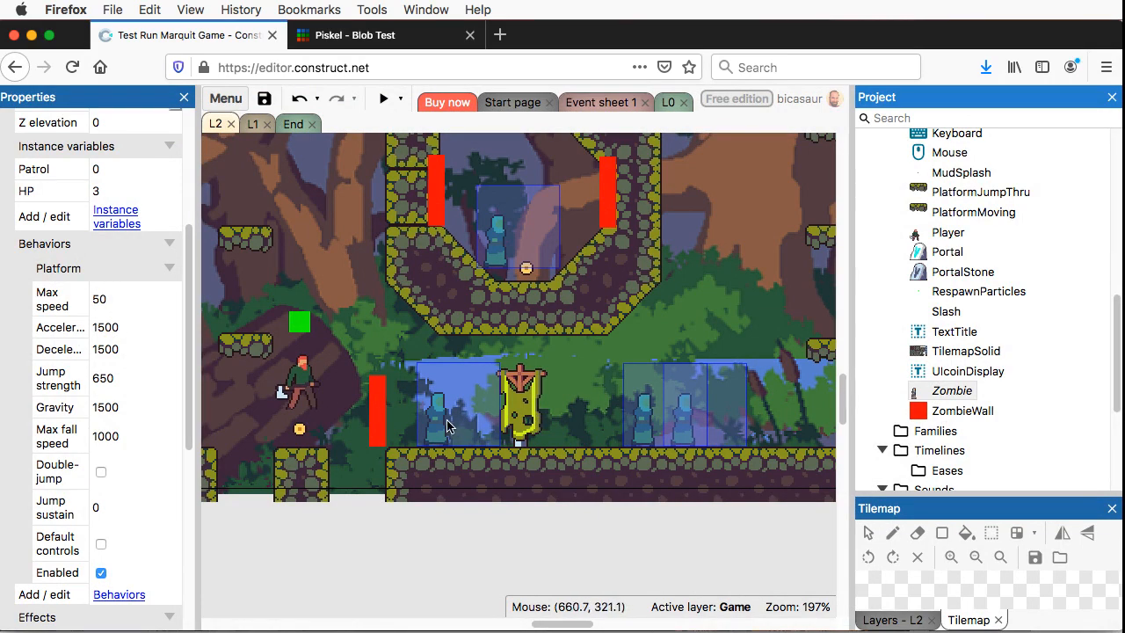
Step: Look over layout L2 to examine where the Zombie instances are placed on the ground and upper platforms
{"action": "scroll", "coordinate": [446, 426], "scroll_direction": "right", "scroll_amount": 10}
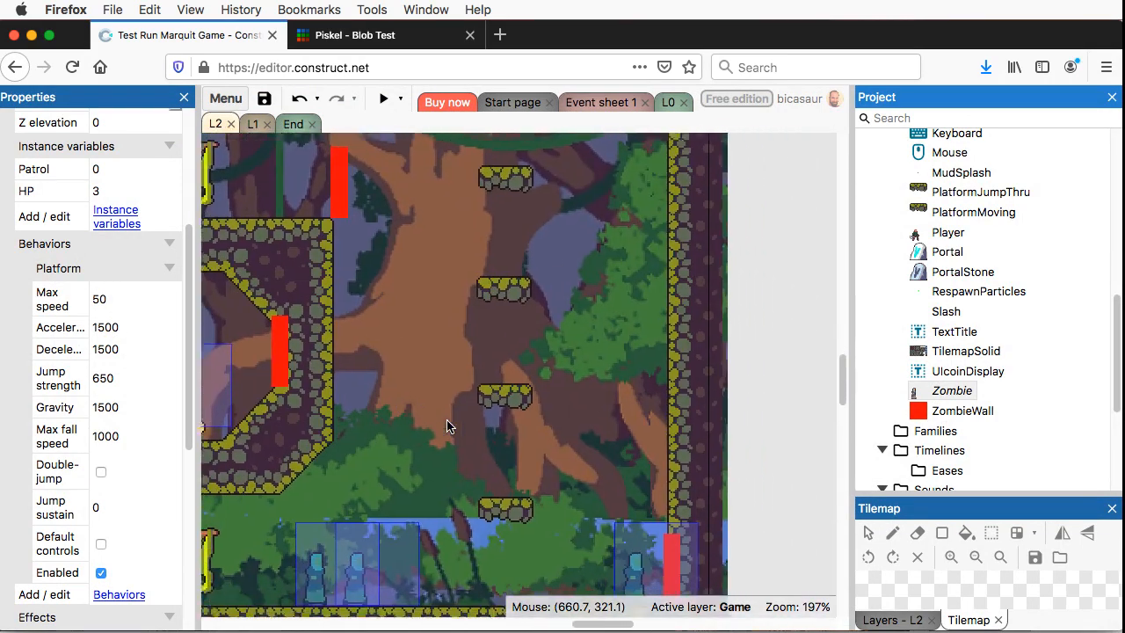
{"action": "scroll", "coordinate": [459, 458], "scroll_direction": "left", "scroll_amount": 15}
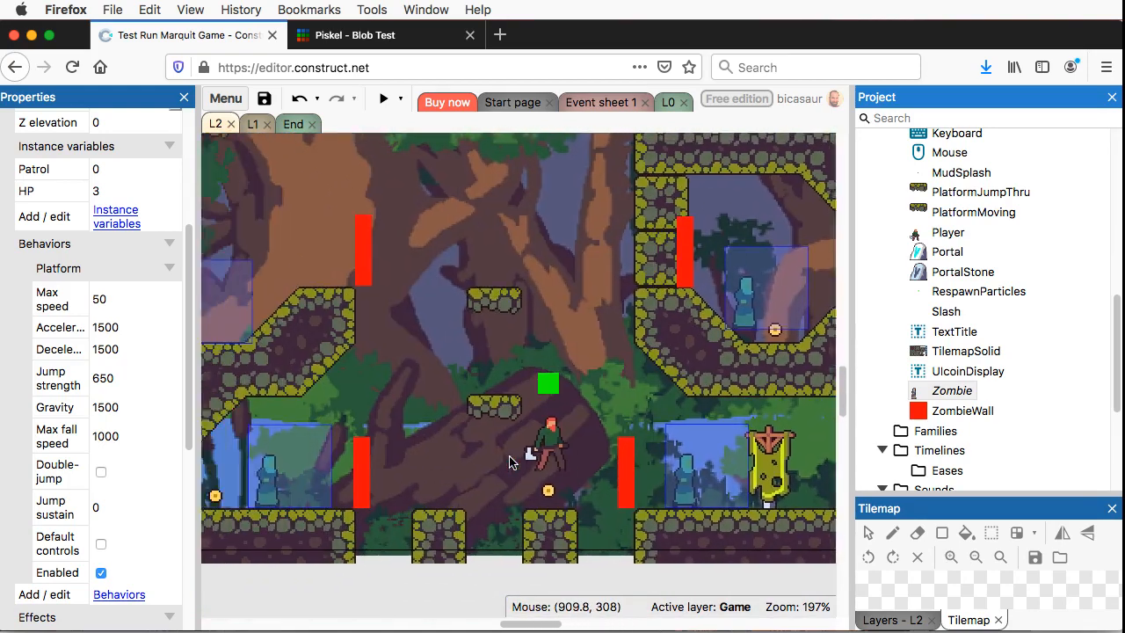
{"action": "scroll", "coordinate": [509, 462], "scroll_direction": "up", "scroll_amount": 15}
{"action": "scroll", "coordinate": [509, 461], "scroll_direction": "right", "scroll_amount": 5}
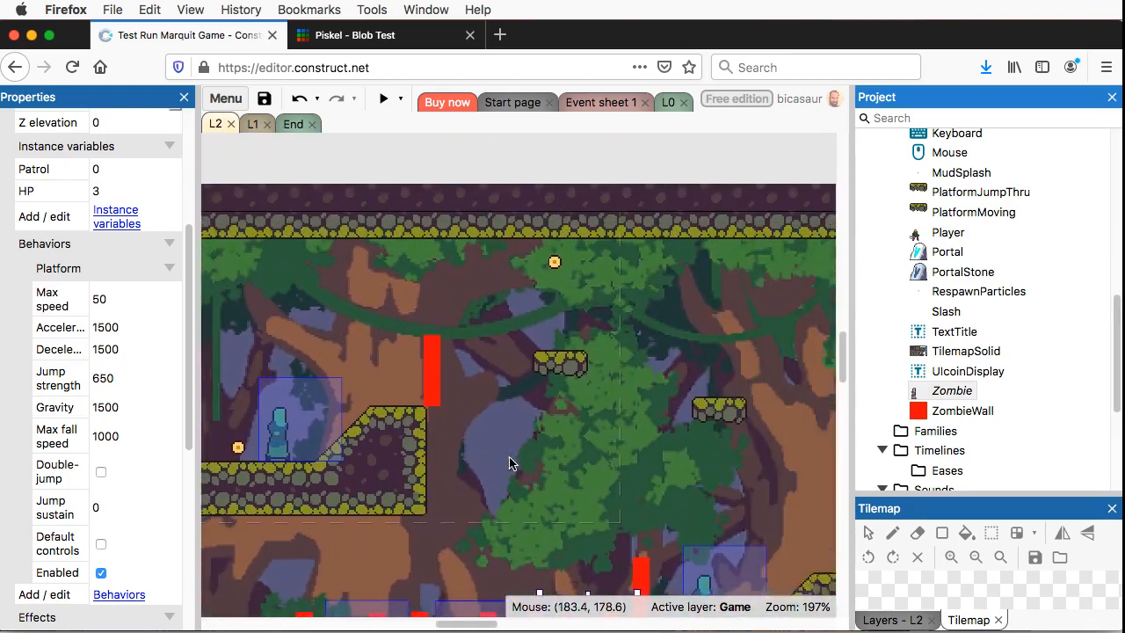
{"action": "scroll", "coordinate": [510, 461], "scroll_direction": "down", "scroll_amount": 10}
{"action": "scroll", "coordinate": [509, 461], "scroll_direction": "left", "scroll_amount": 2}
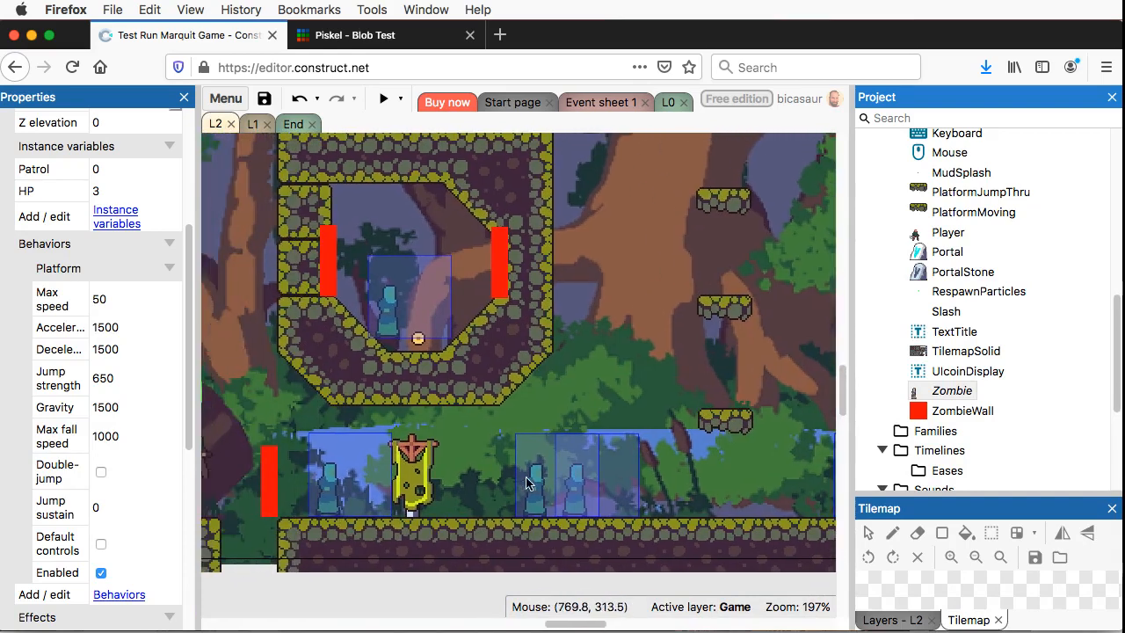
{"action": "scroll", "coordinate": [386, 489], "scroll_direction": "right", "scroll_amount": 2}
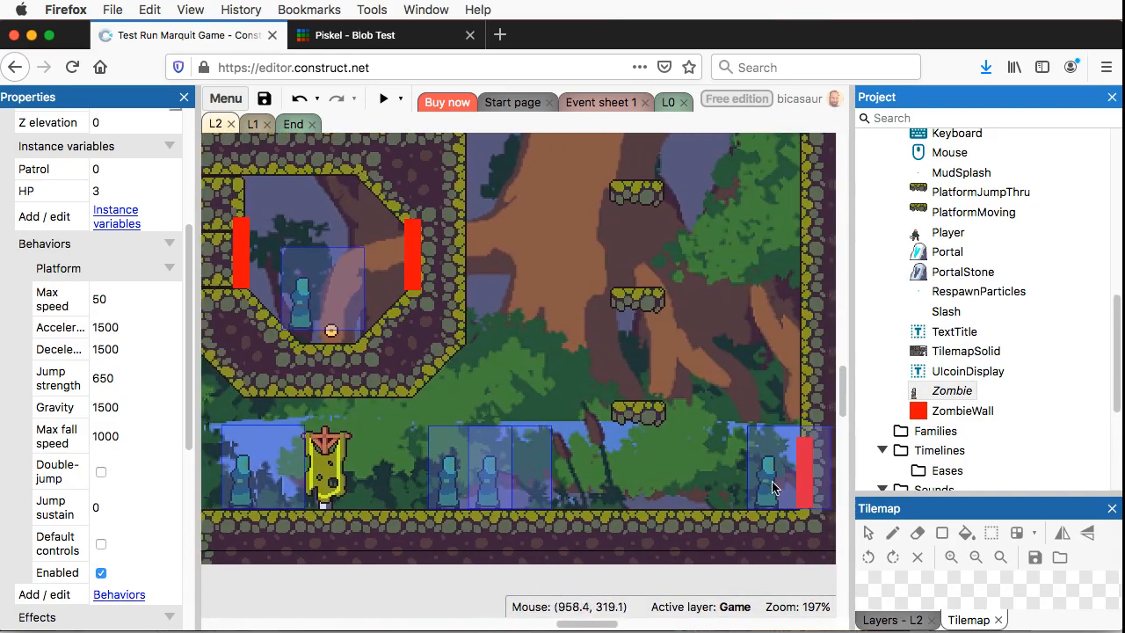
{"action": "scroll", "coordinate": [668, 486], "scroll_direction": "left", "scroll_amount": 2}
{"action": "scroll", "coordinate": [492, 487], "scroll_direction": "left", "scroll_amount": 3}
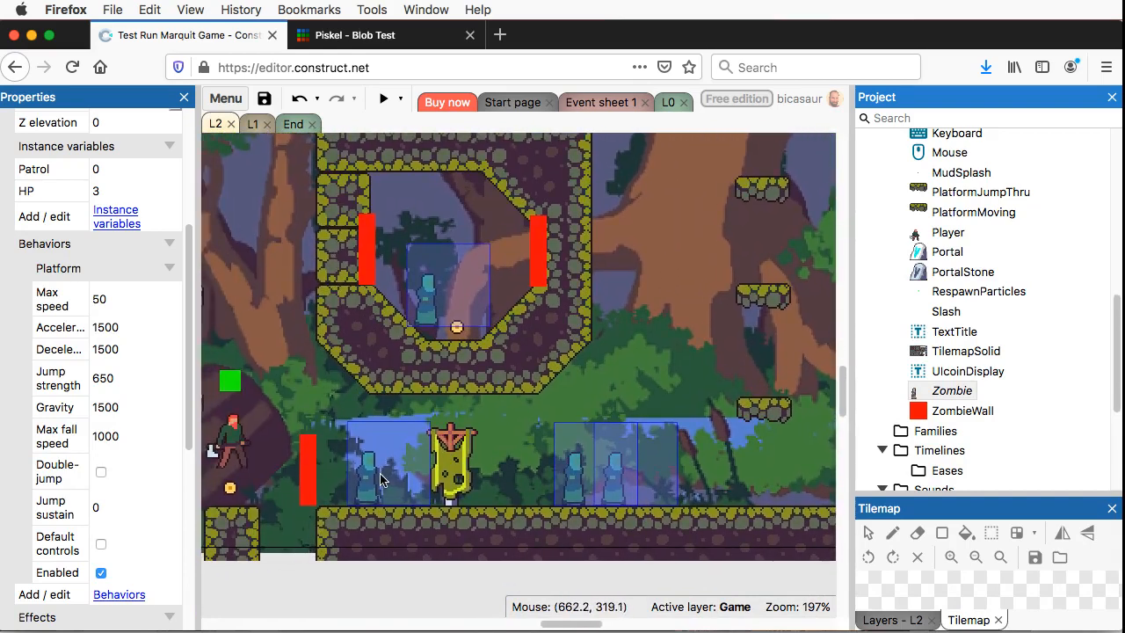
{"action": "middle_click_drag", "start_coordinate": [370, 488], "coordinate": [410, 482]}
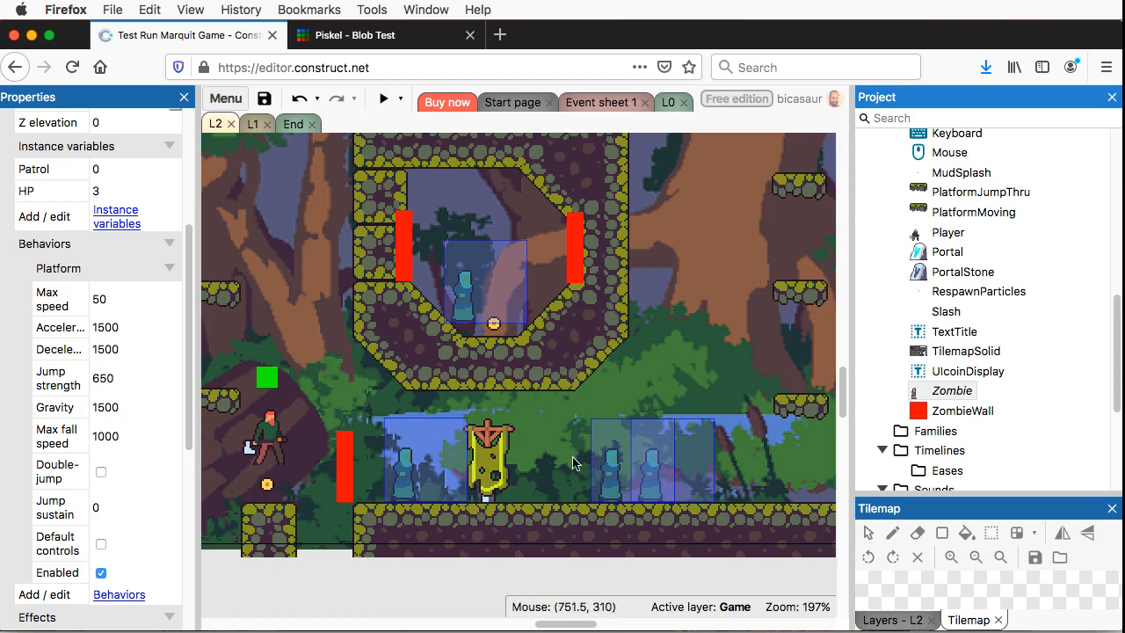
Step: Try Blob as the initial animation for all selected Zombie instances, restore Zombie, and clear the selection
{"action": "left_click", "coordinate": [403, 482]}
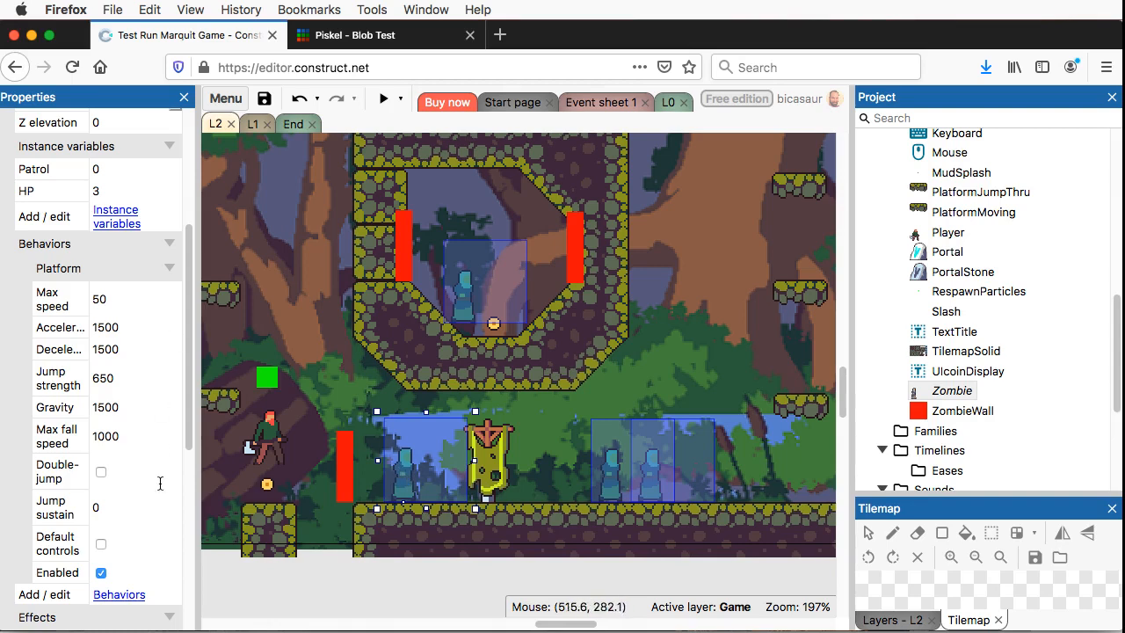
{"action": "left_click_drag", "start_coordinate": [189, 429], "coordinate": [199, 569]}
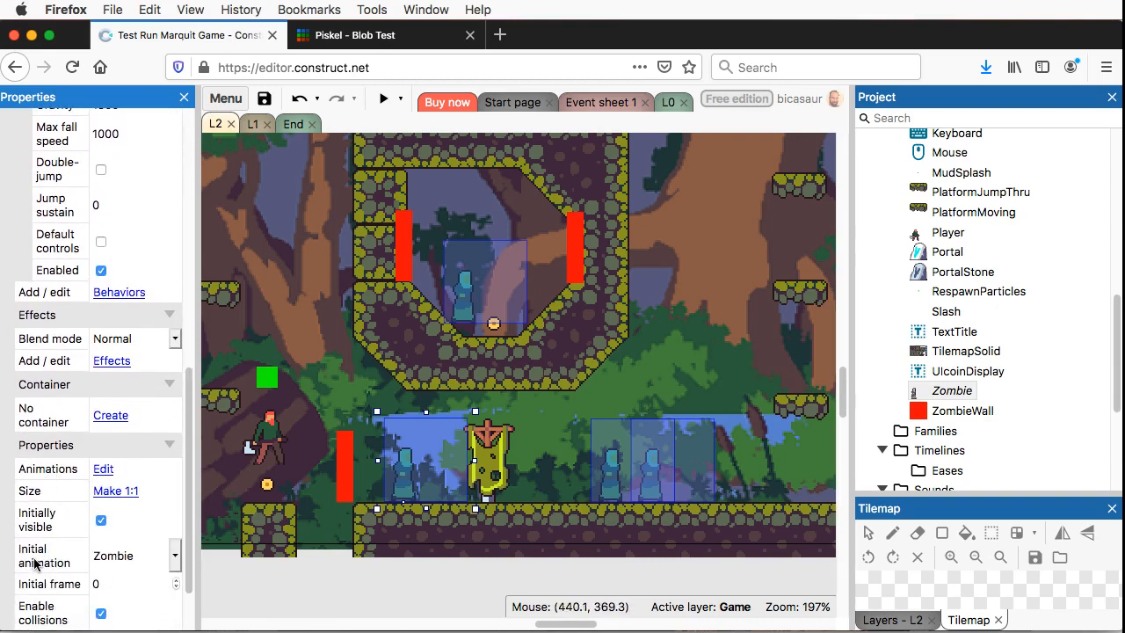
{"action": "left_click", "coordinate": [173, 556]}
{"action": "left_click", "coordinate": [119, 532]}
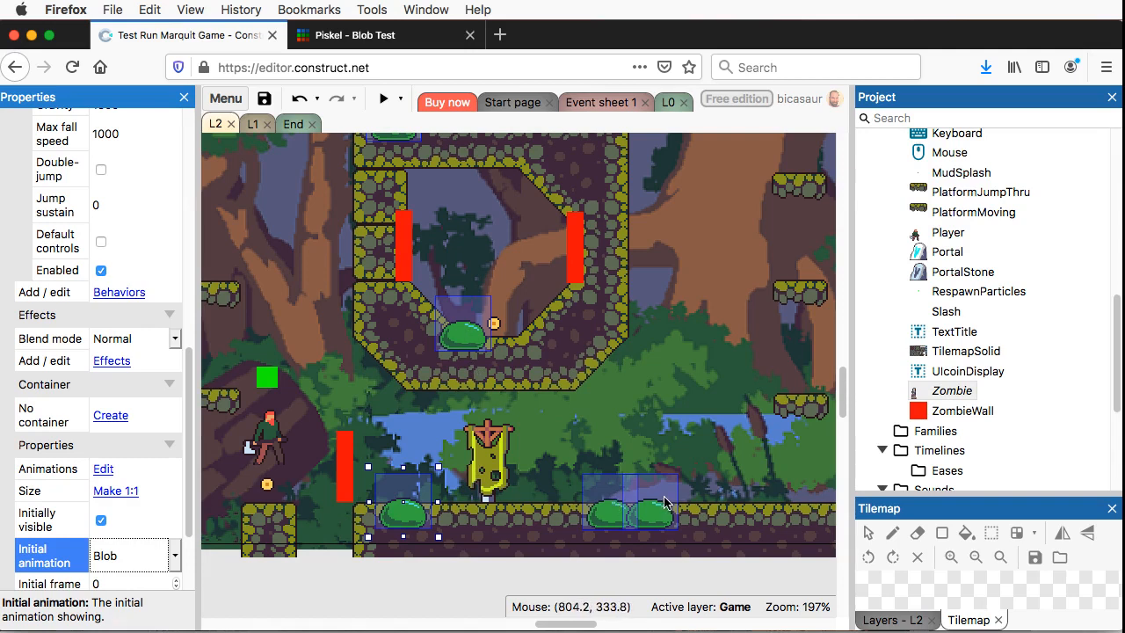
{"action": "left_click", "coordinate": [176, 560]}
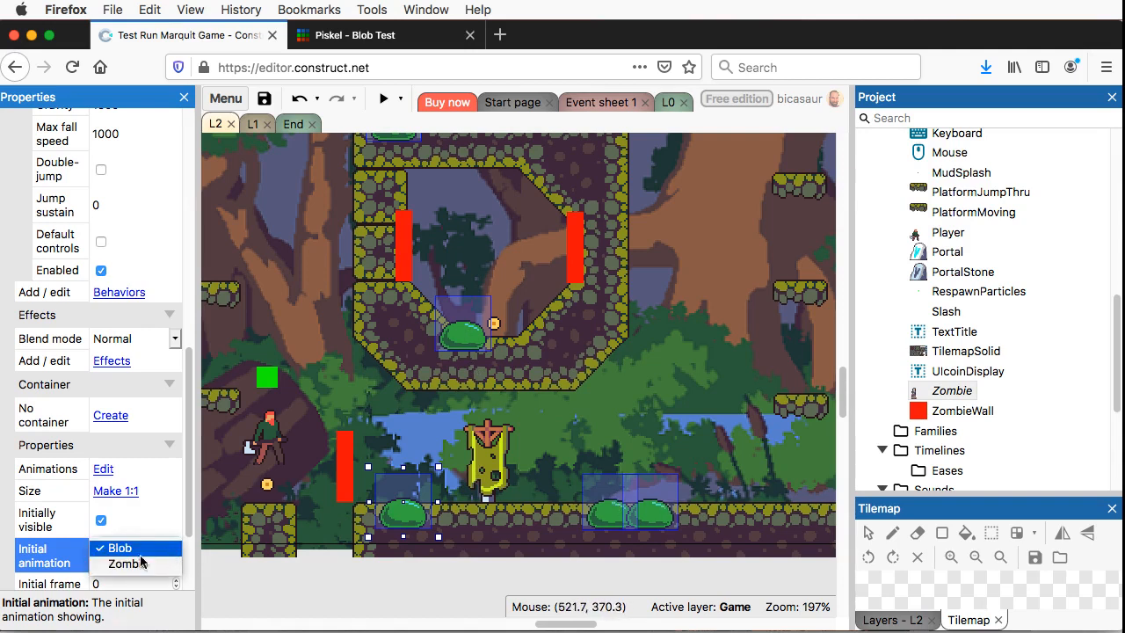
{"action": "left_click", "coordinate": [141, 563]}
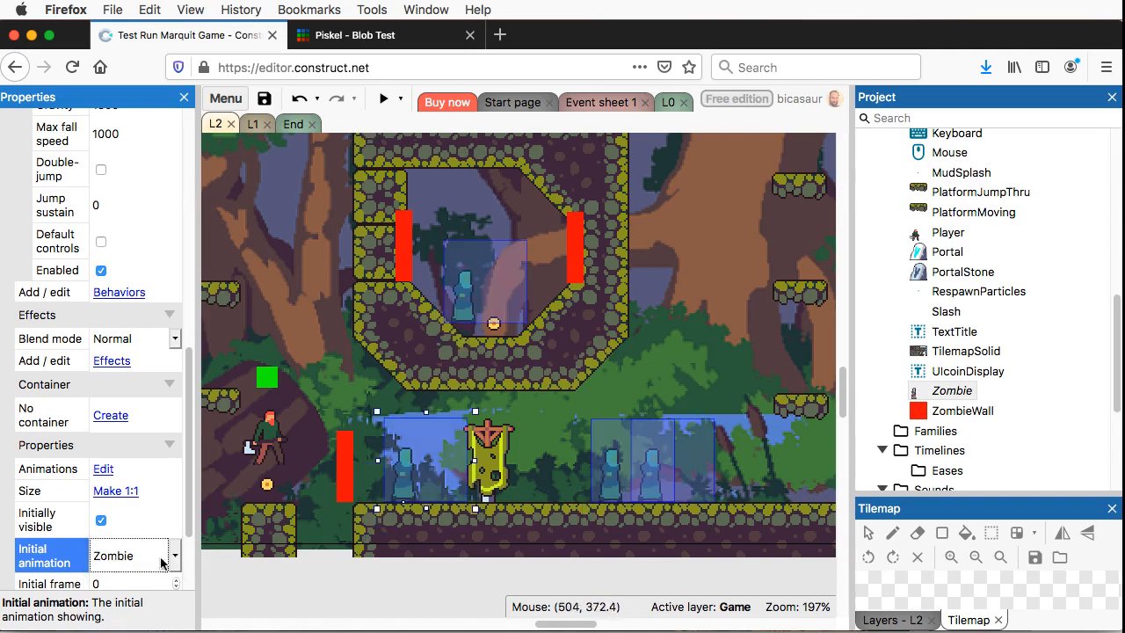
{"action": "left_click", "coordinate": [310, 575]}
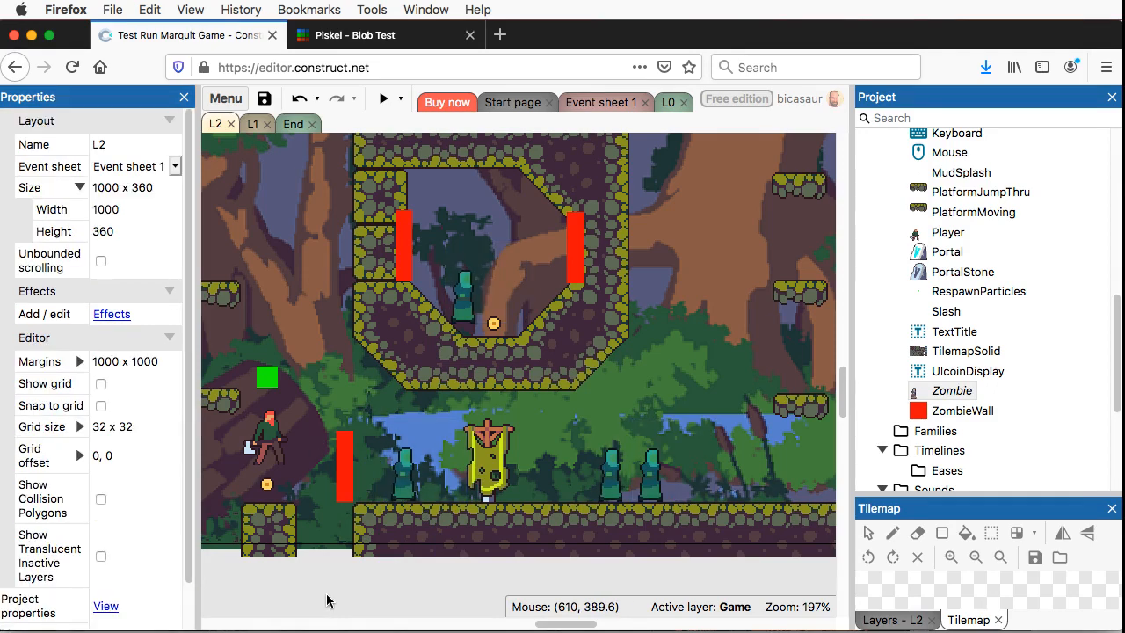
Step: Set the initial animation to Blob for the four Zombie instances on the lower ground from the signpost to the far wall
{"action": "left_click", "coordinate": [406, 483]}
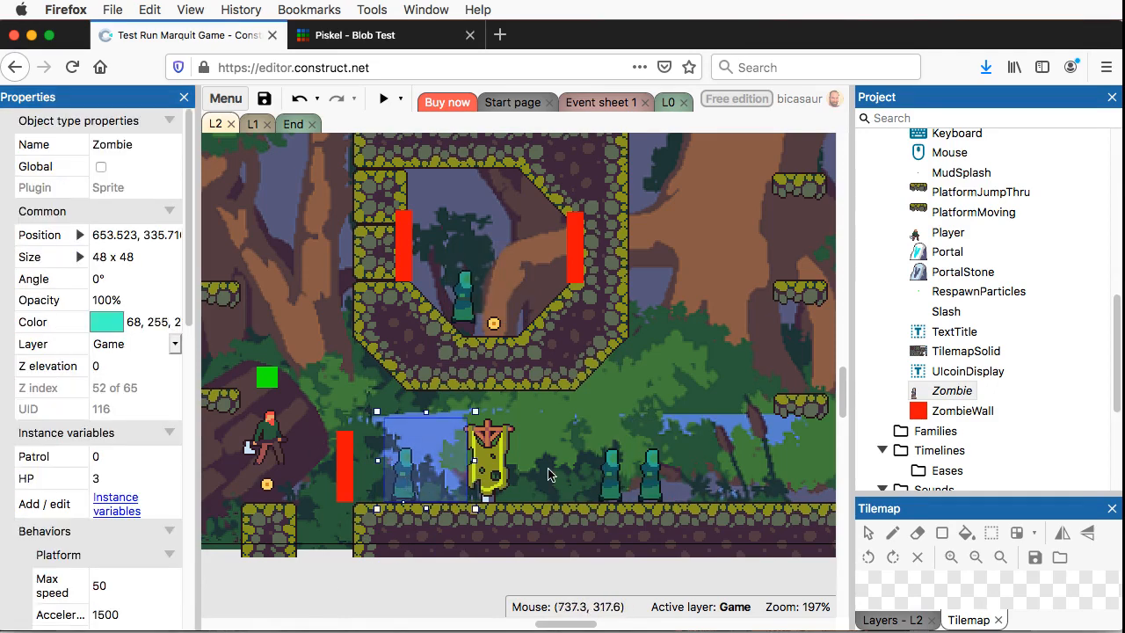
{"action": "left_click", "coordinate": [615, 481], "text": "shift"}
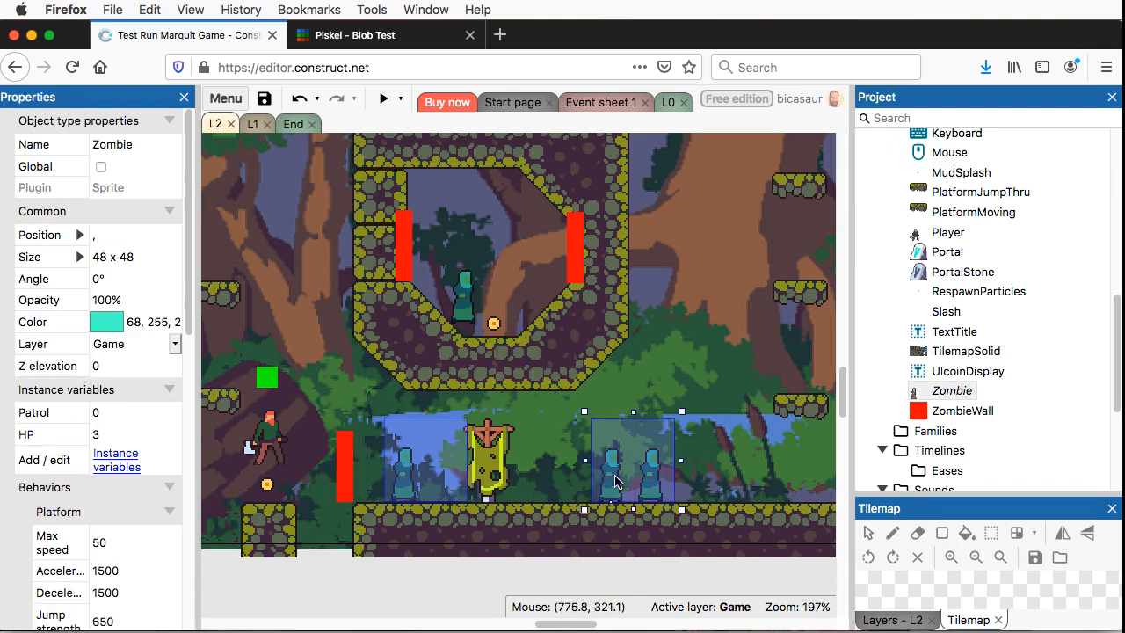
{"action": "left_click_drag", "start_coordinate": [652, 480], "coordinate": [656, 482]}
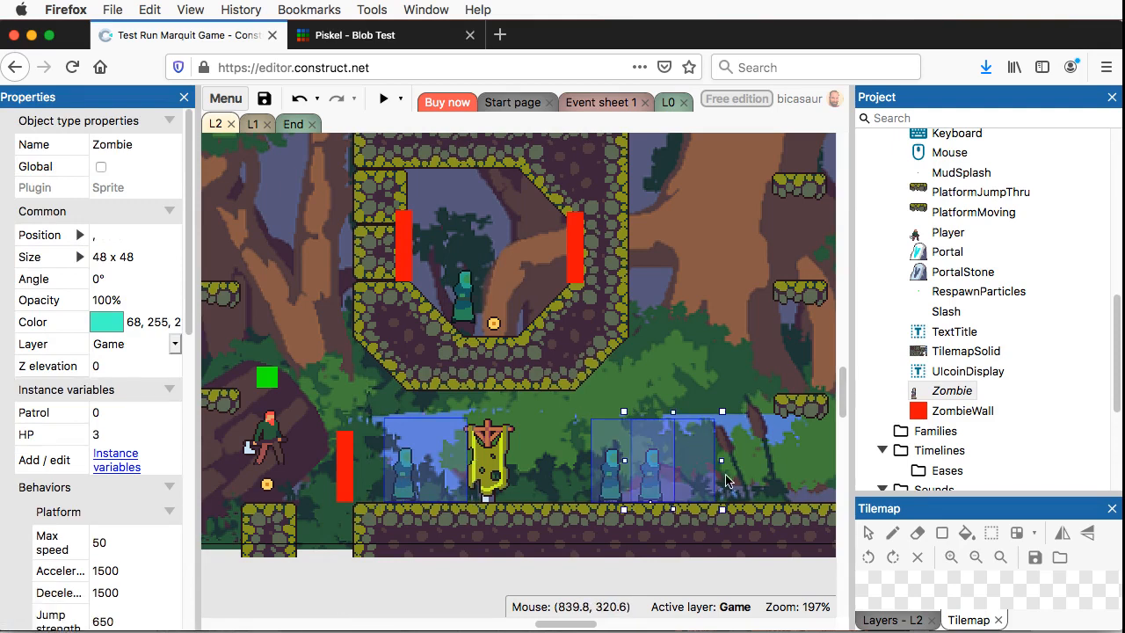
{"action": "scroll", "coordinate": [726, 482], "scroll_direction": "right", "scroll_amount": 5}
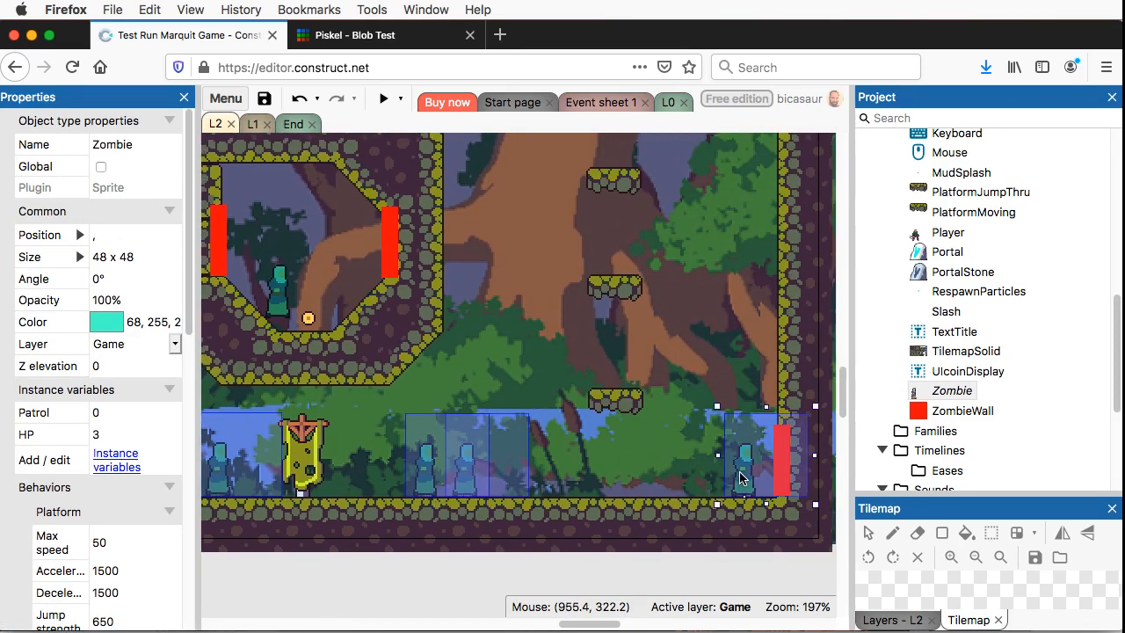
{"action": "scroll", "coordinate": [415, 452], "scroll_direction": "left", "scroll_amount": 3}
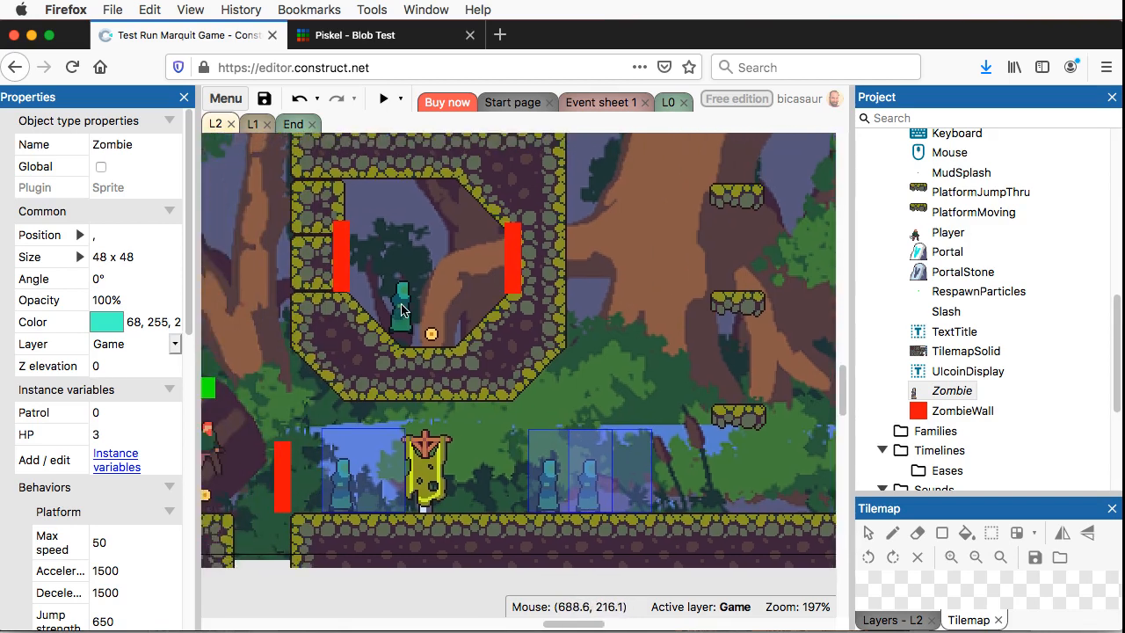
{"action": "left_click_drag", "start_coordinate": [189, 297], "coordinate": [218, 565]}
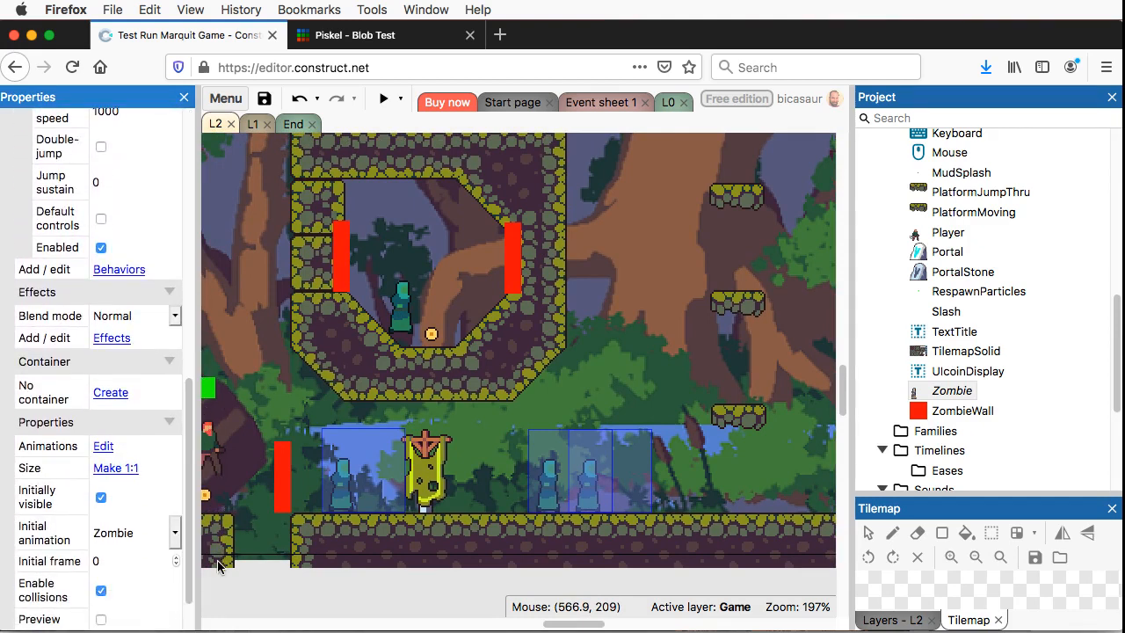
{"action": "left_click", "coordinate": [175, 532]}
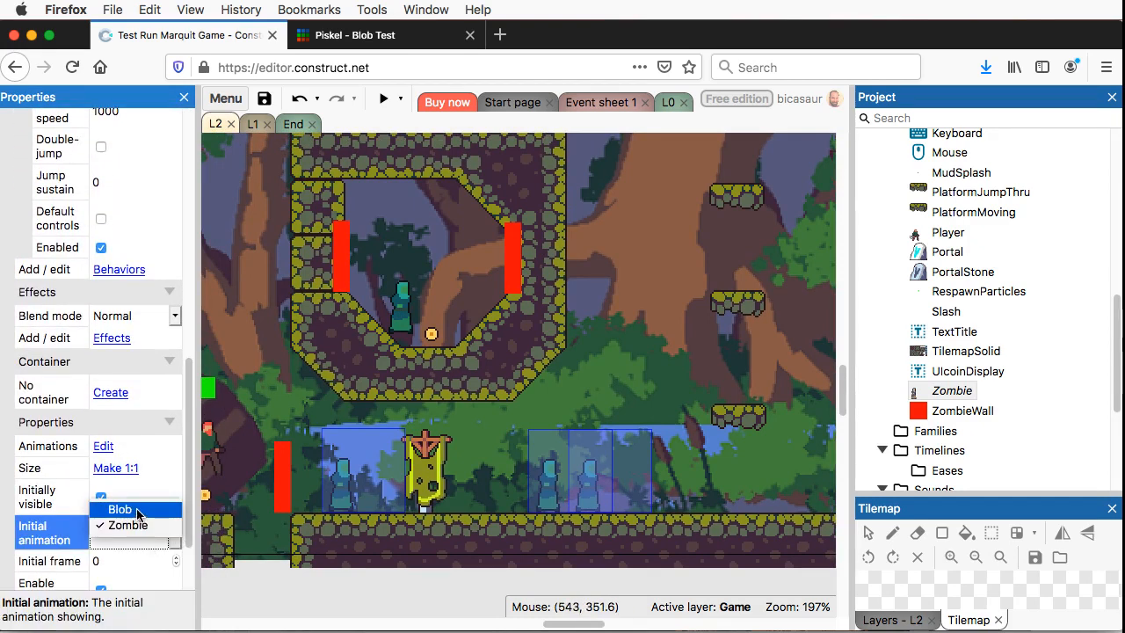
{"action": "left_click", "coordinate": [137, 510]}
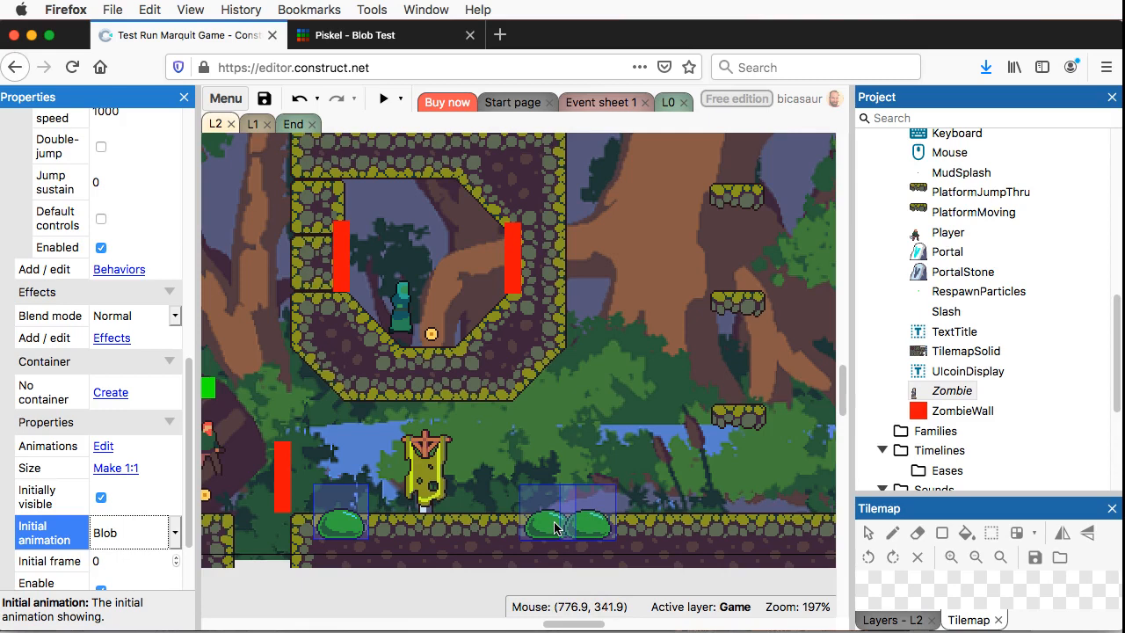
Step: Open the Zombie sprite's animations for editing and switch to the Blob animation
{"action": "left_click", "coordinate": [955, 393]}
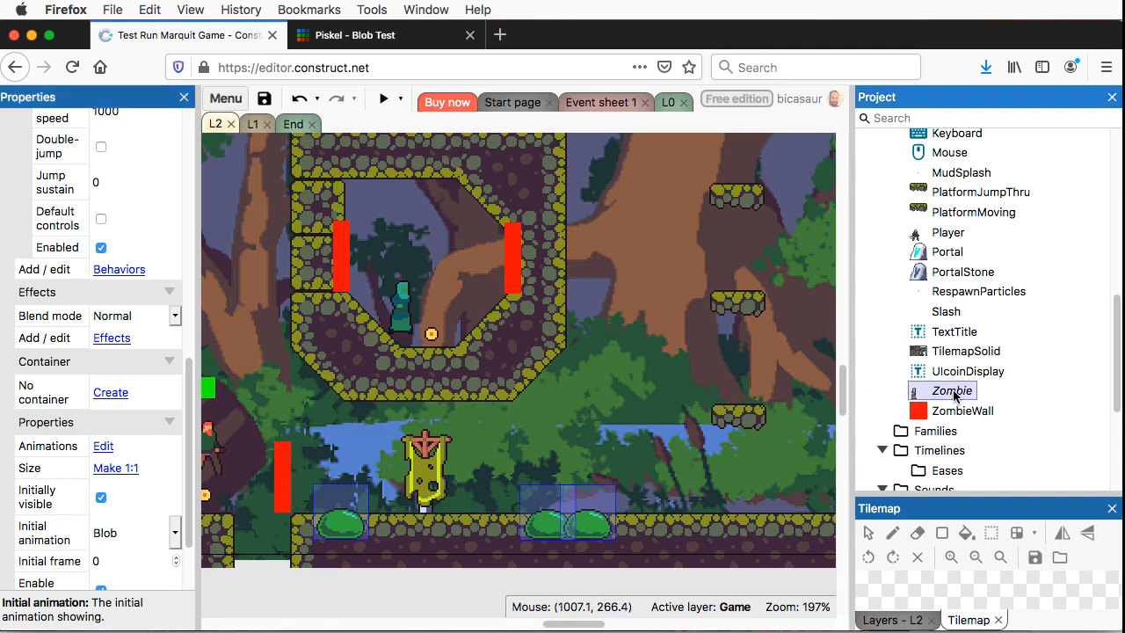
{"action": "left_click", "coordinate": [953, 391]}
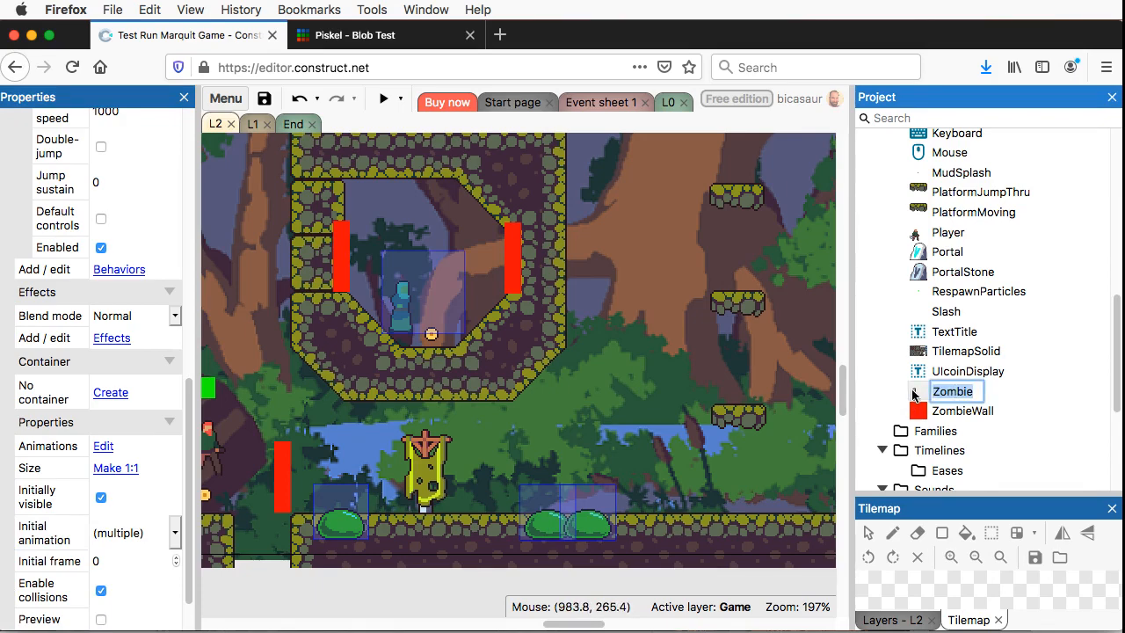
{"action": "left_click", "coordinate": [914, 392]}
{"action": "right_click", "coordinate": [919, 392]}
{"action": "left_click", "coordinate": [963, 104]}
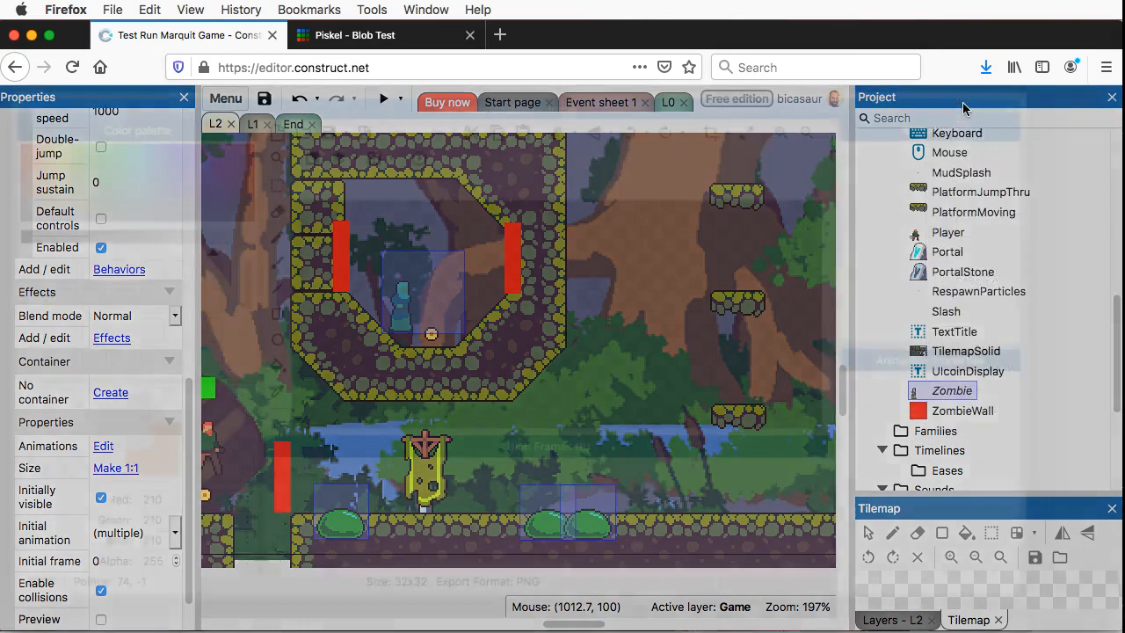
{"action": "left_click", "coordinate": [924, 173]}
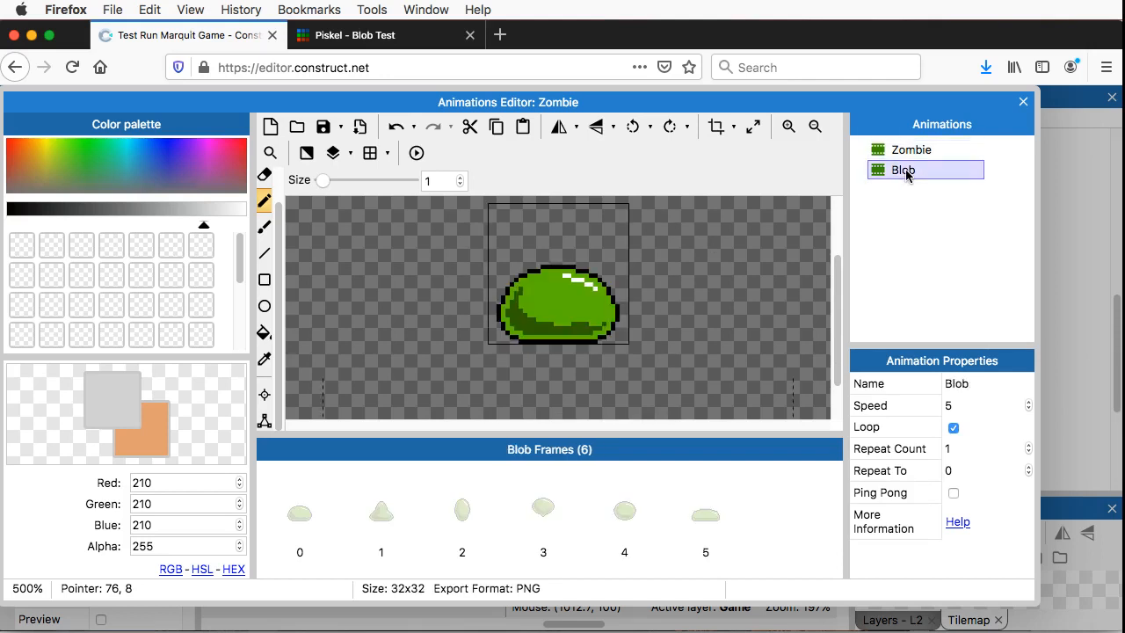
Step: Fit the collision polygon of Blob frame 0 around the blob, with corners at about X 2 and 29, Y 14 and 32
{"action": "left_click", "coordinate": [312, 530]}
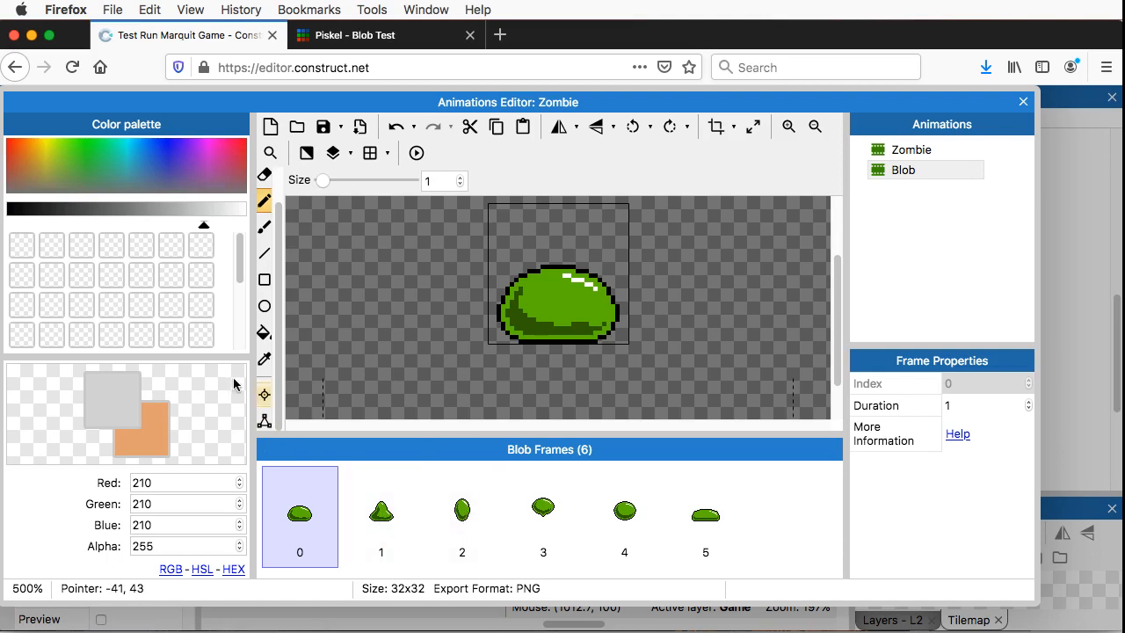
{"action": "left_click", "coordinate": [264, 420]}
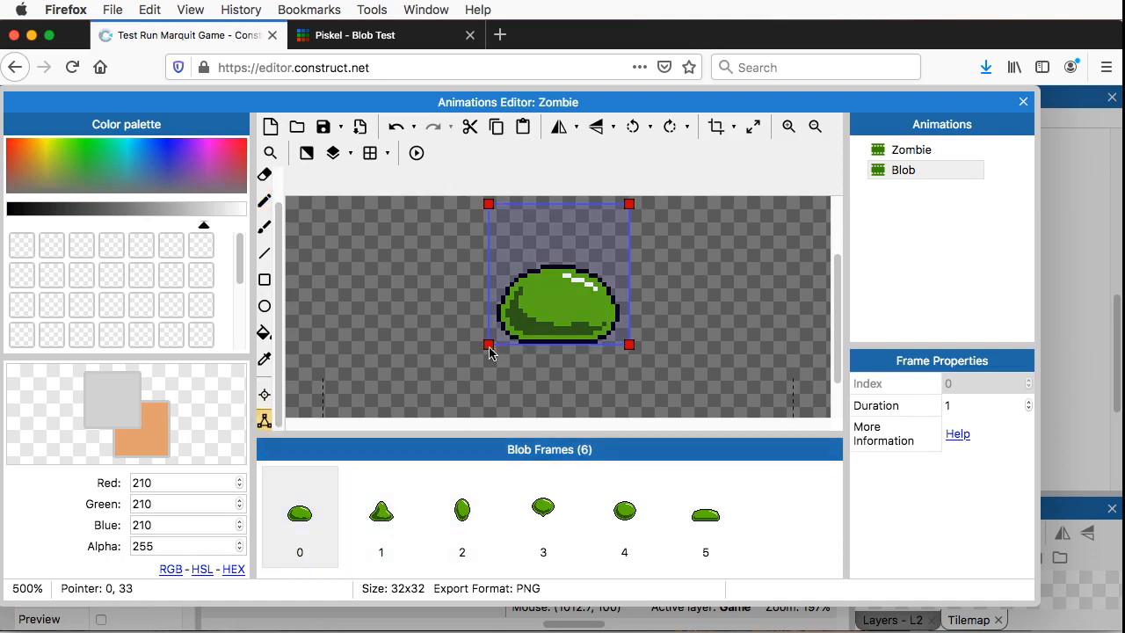
{"action": "left_click_drag", "start_coordinate": [490, 351], "coordinate": [497, 346]}
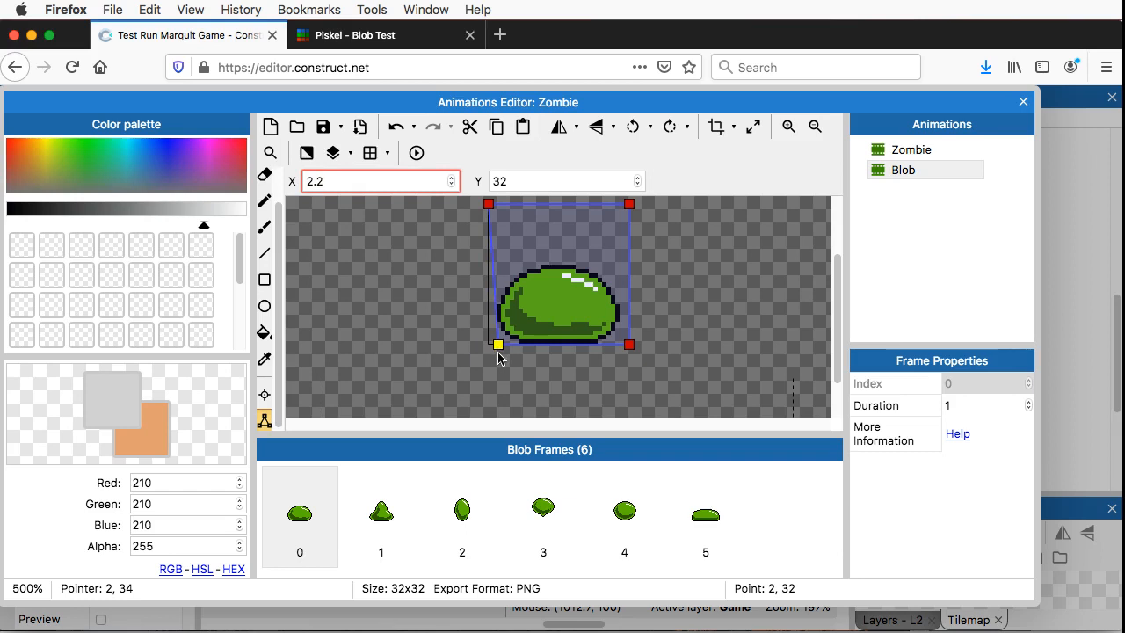
{"action": "left_click_drag", "start_coordinate": [490, 206], "coordinate": [499, 277]}
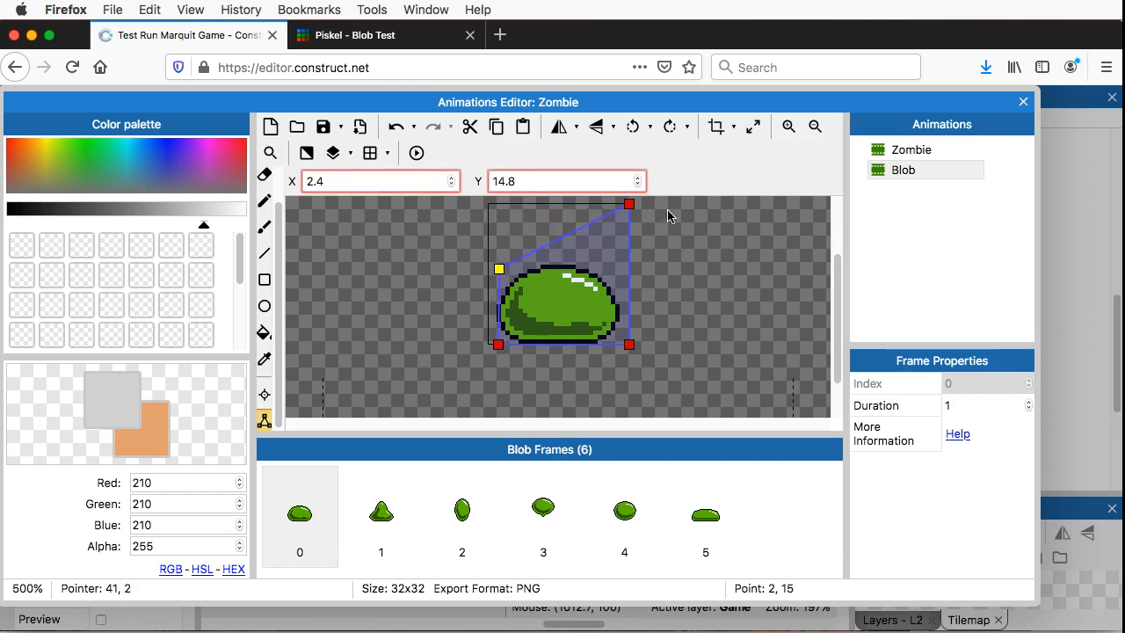
{"action": "left_click_drag", "start_coordinate": [628, 206], "coordinate": [618, 273]}
{"action": "left_click_drag", "start_coordinate": [628, 345], "coordinate": [616, 349]}
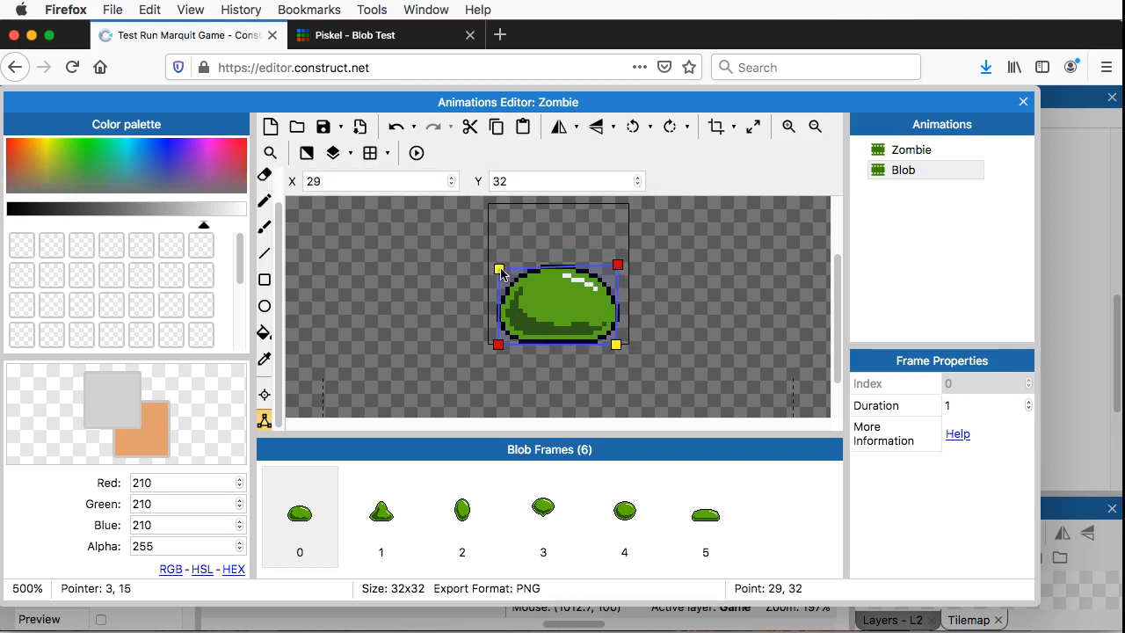
{"action": "left_click_drag", "start_coordinate": [499, 270], "coordinate": [501, 266]}
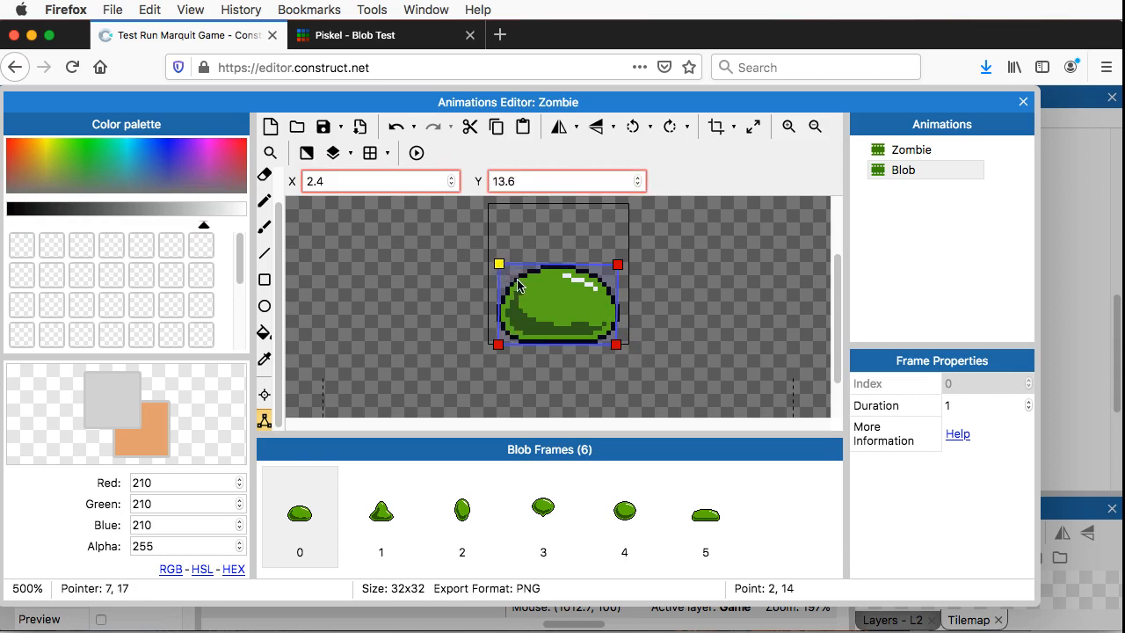
Step: Fit the collision polygon of Blob frame 2 around the tall blob, spanning about X 7 to 25 and Y 6 to 32
{"action": "left_click", "coordinate": [461, 518]}
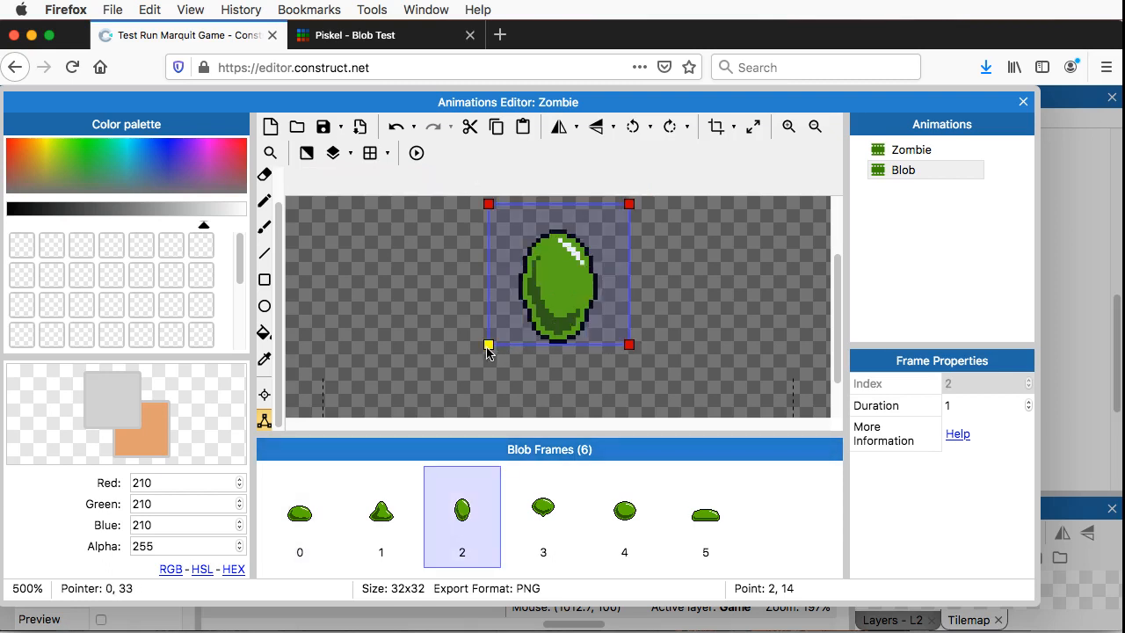
{"action": "left_click_drag", "start_coordinate": [488, 348], "coordinate": [521, 360]}
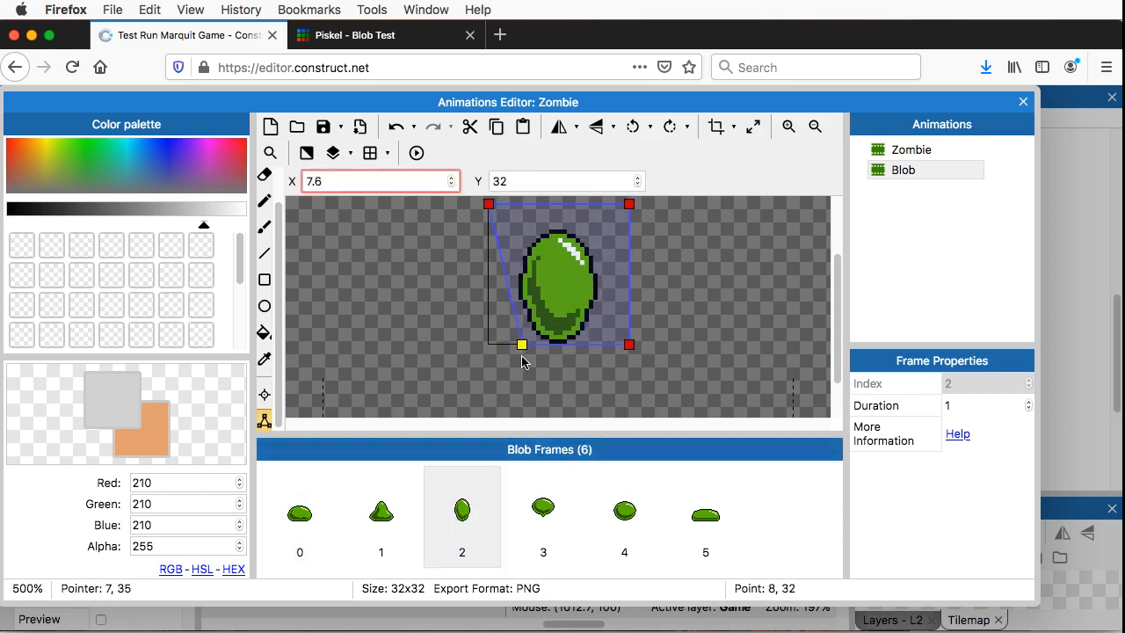
{"action": "left_click", "coordinate": [499, 213]}
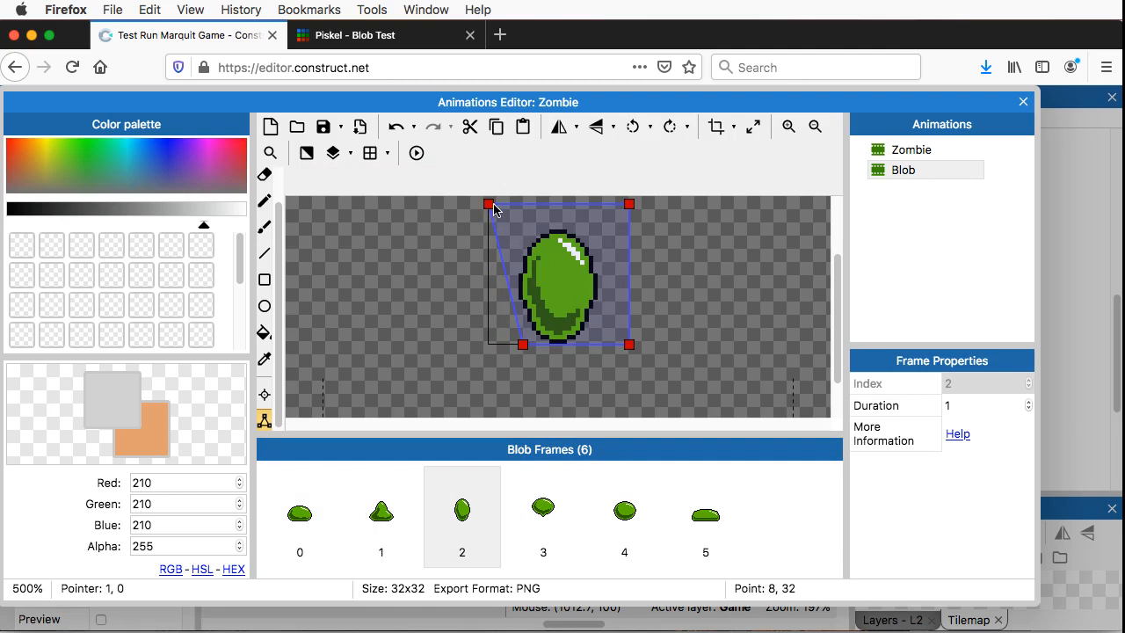
{"action": "left_click_drag", "start_coordinate": [491, 206], "coordinate": [525, 235]}
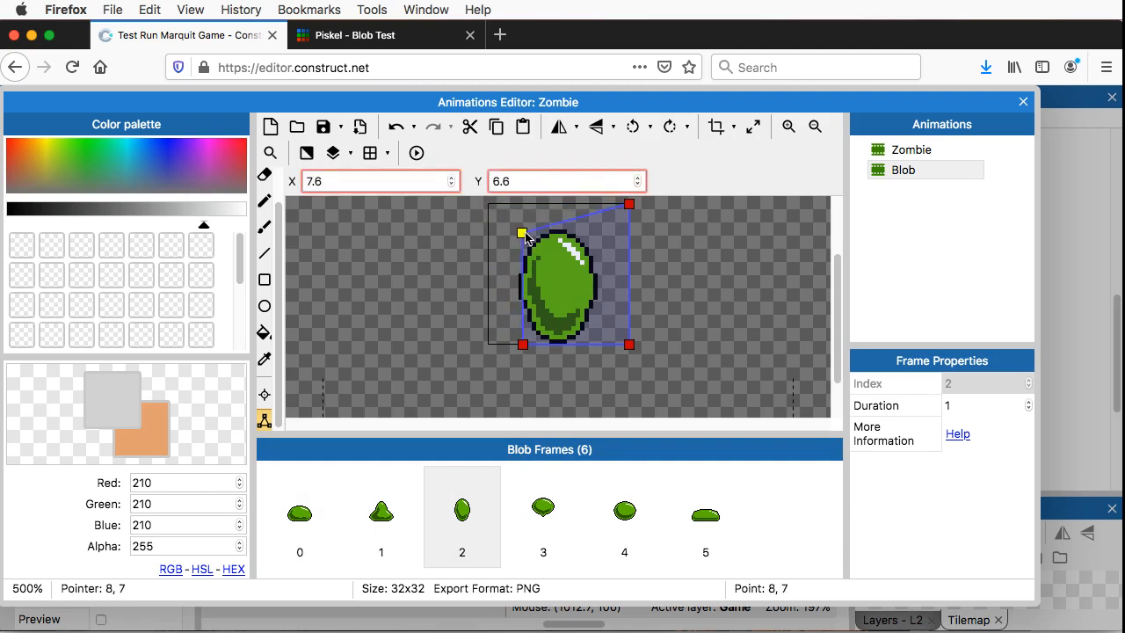
{"action": "left_click_drag", "start_coordinate": [628, 204], "coordinate": [594, 236]}
{"action": "left_click_drag", "start_coordinate": [628, 343], "coordinate": [598, 349]}
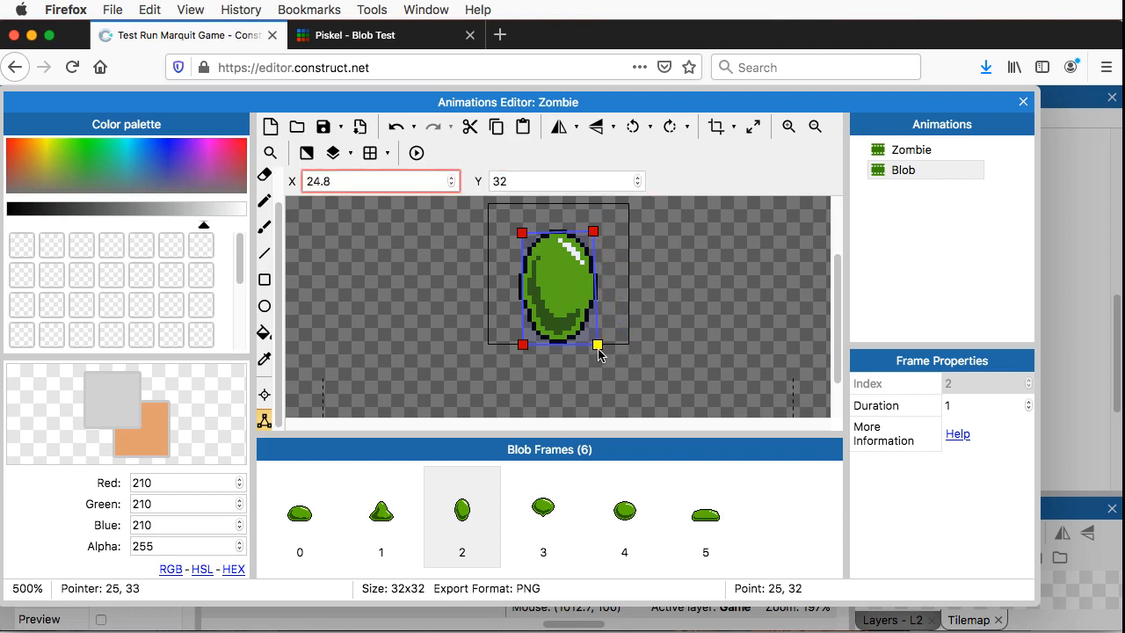
{"action": "left_click_drag", "start_coordinate": [594, 234], "coordinate": [596, 234]}
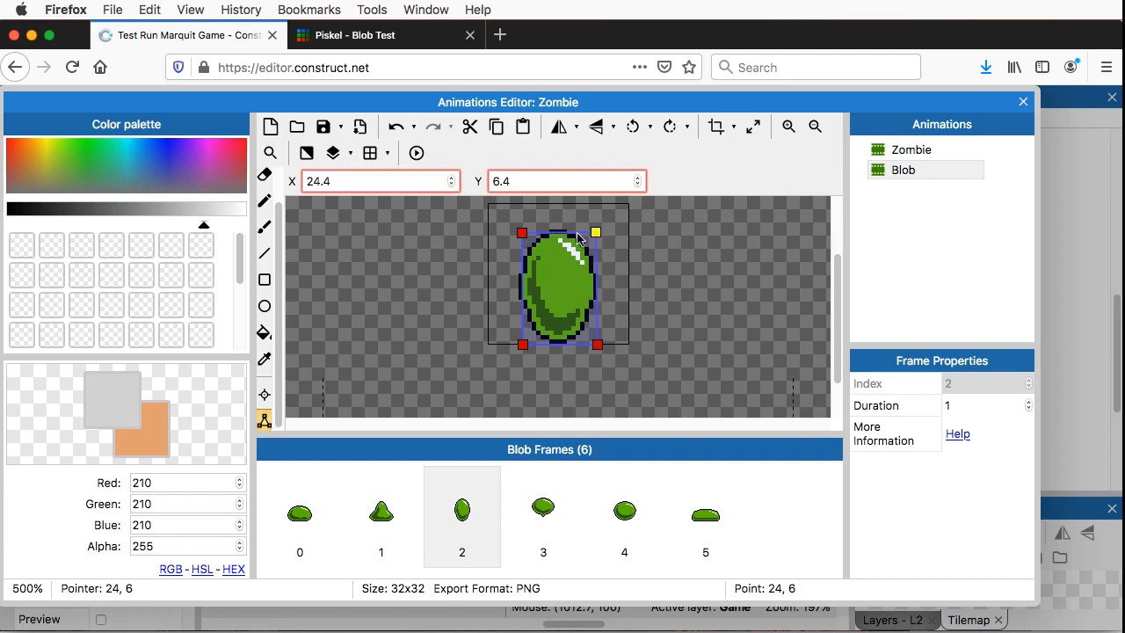
{"action": "left_click", "coordinate": [523, 238]}
{"action": "left_click_drag", "start_coordinate": [524, 238], "coordinate": [520, 241]}
{"action": "left_click", "coordinate": [523, 347]}
{"action": "left_click_drag", "start_coordinate": [523, 346], "coordinate": [516, 344]}
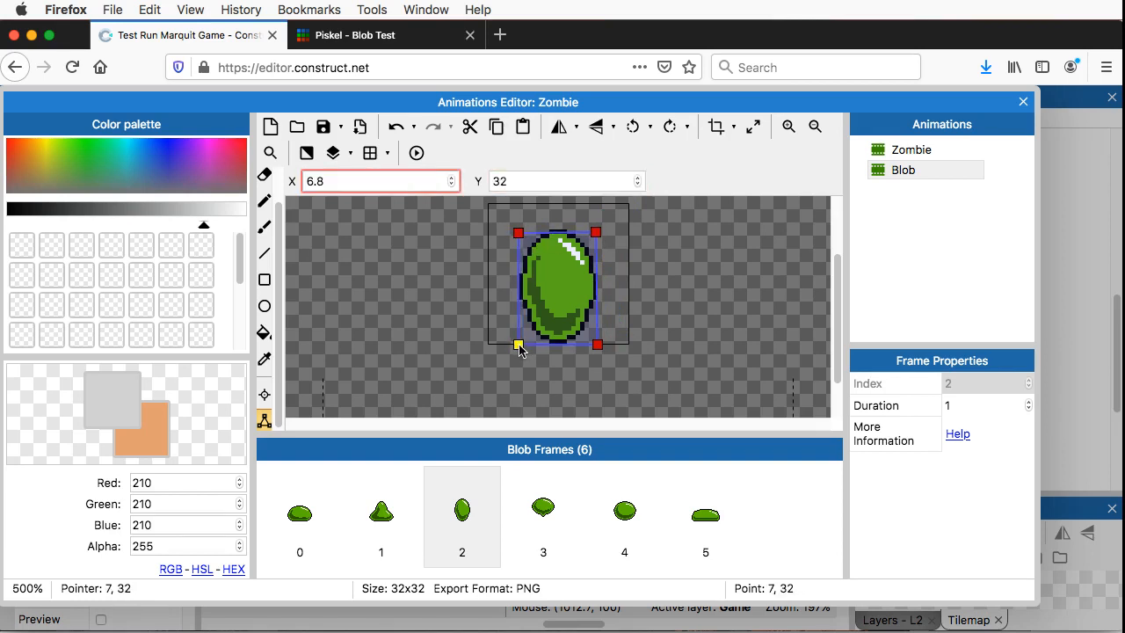
Step: Lower the two upper collision polygon corners of Blob frame 5 to the flattened blob's top edge, at about Y 18
{"action": "left_click", "coordinate": [700, 519]}
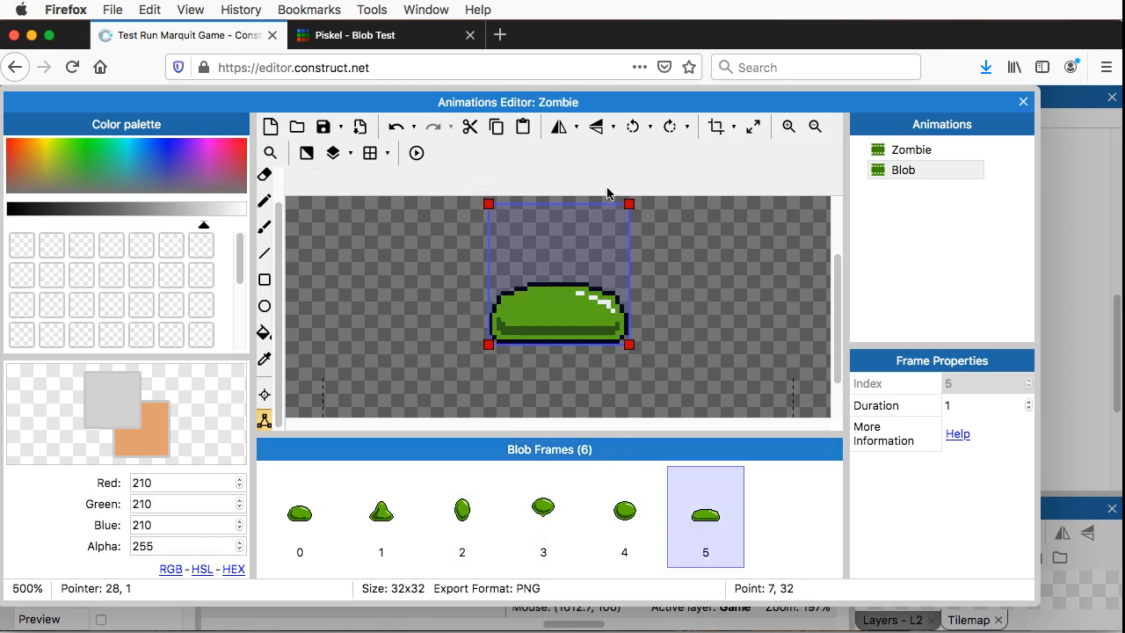
{"action": "left_click_drag", "start_coordinate": [628, 204], "coordinate": [629, 287]}
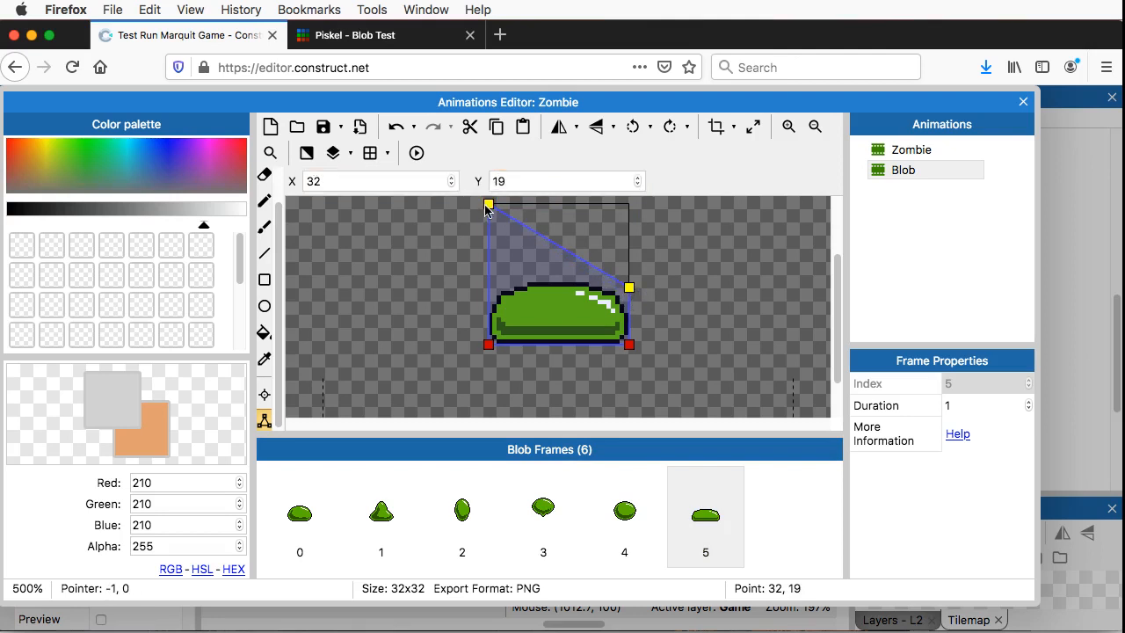
{"action": "left_click_drag", "start_coordinate": [488, 204], "coordinate": [481, 279]}
{"action": "left_click", "coordinate": [629, 287]}
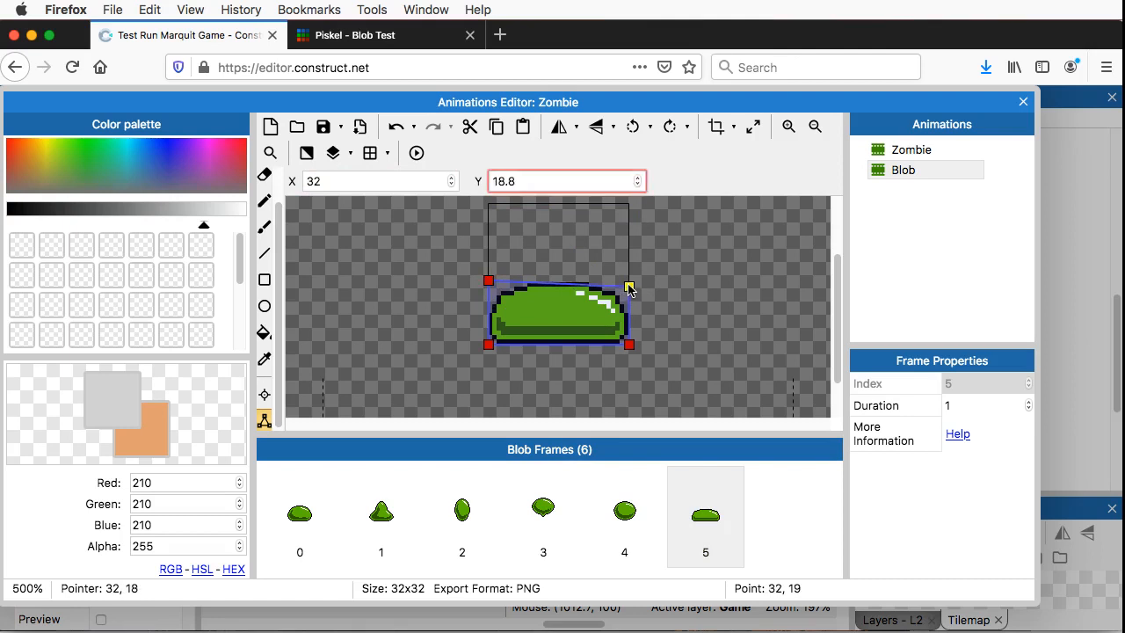
{"action": "left_click_drag", "start_coordinate": [629, 290], "coordinate": [629, 287]}
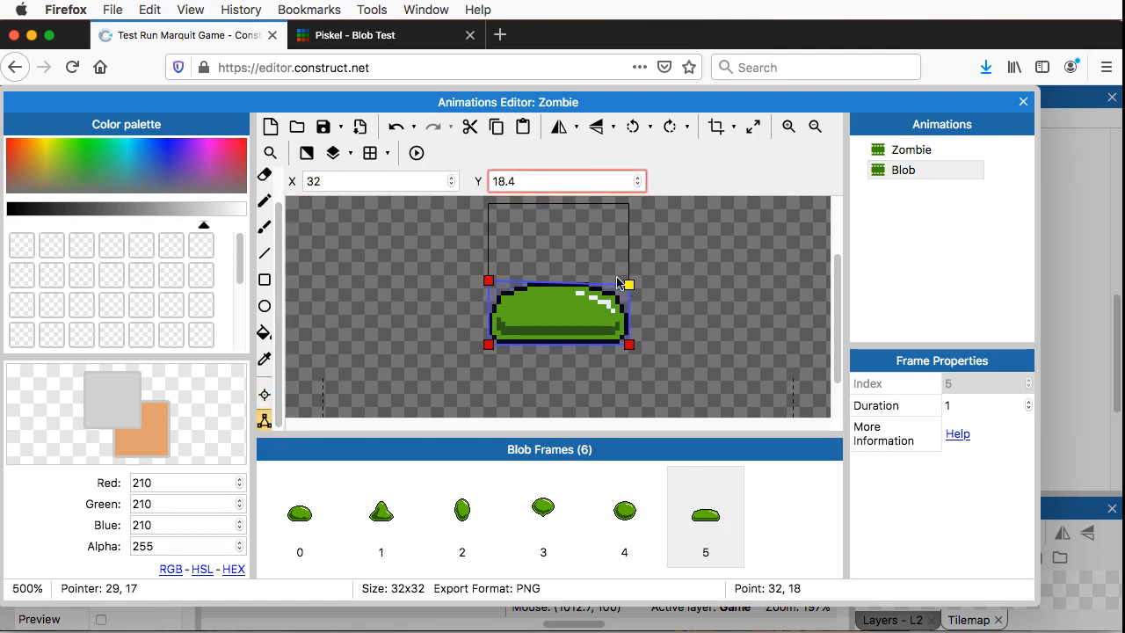
Step: Move the origin of Blob frame 5 to the blob's bottom centre at 16, 32 and apply it to the whole animation
{"action": "left_click", "coordinate": [263, 398]}
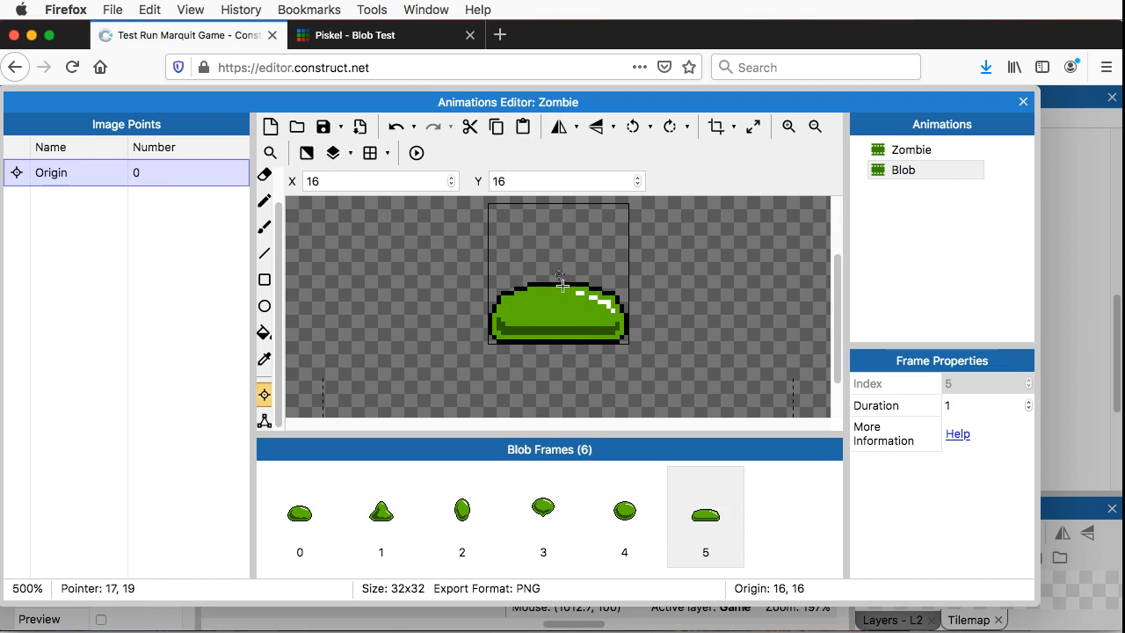
{"action": "left_click", "coordinate": [557, 342]}
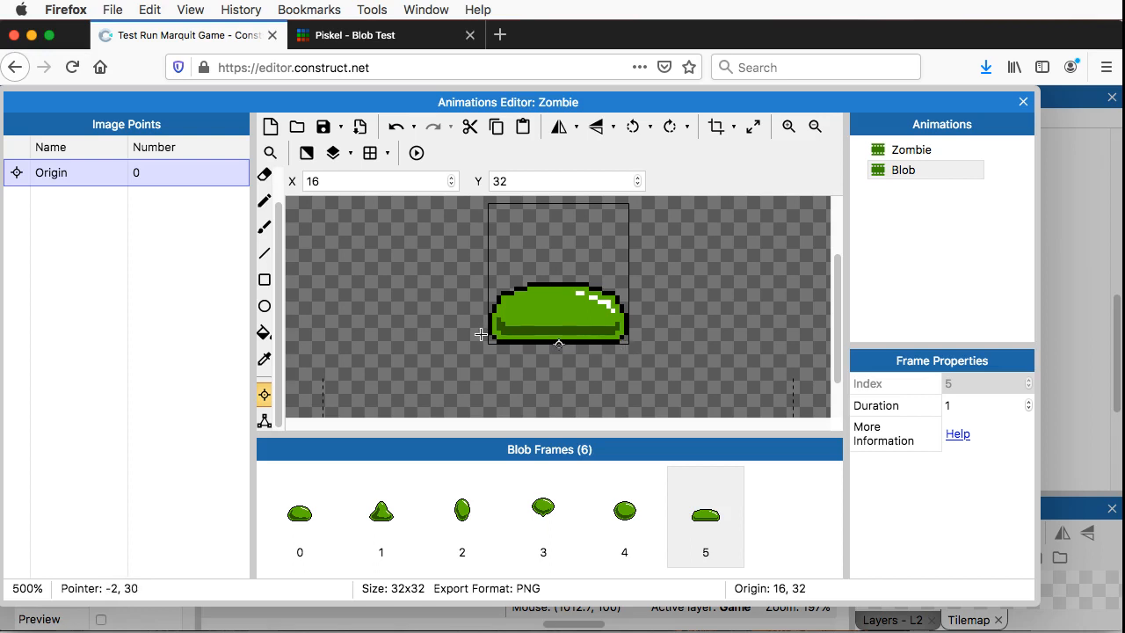
{"action": "right_click", "coordinate": [72, 181]}
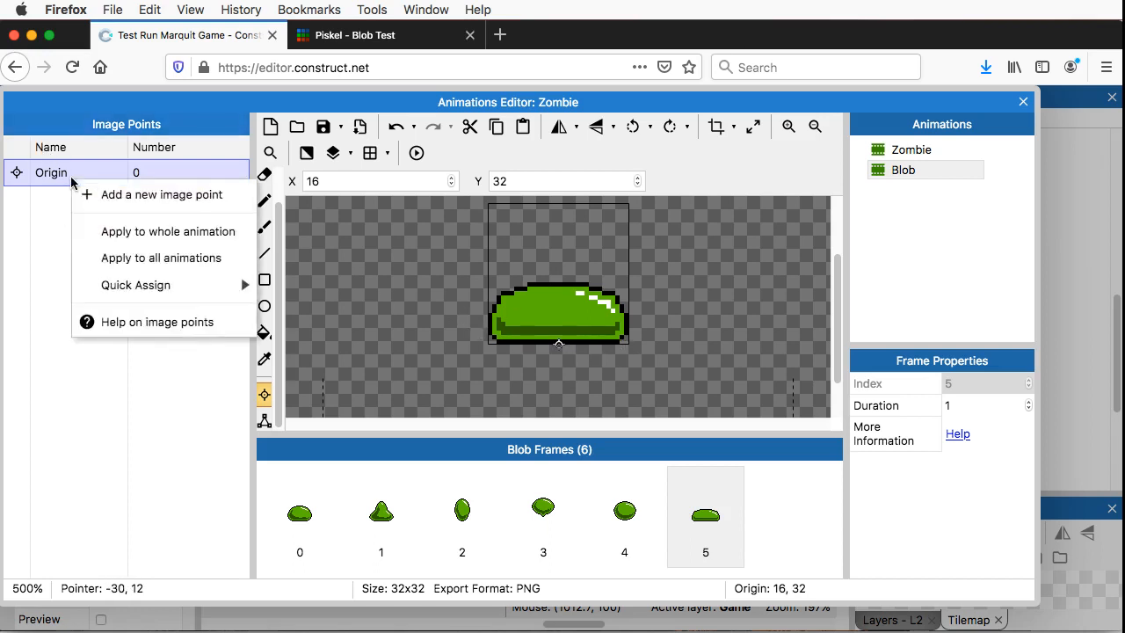
{"action": "left_click", "coordinate": [165, 235]}
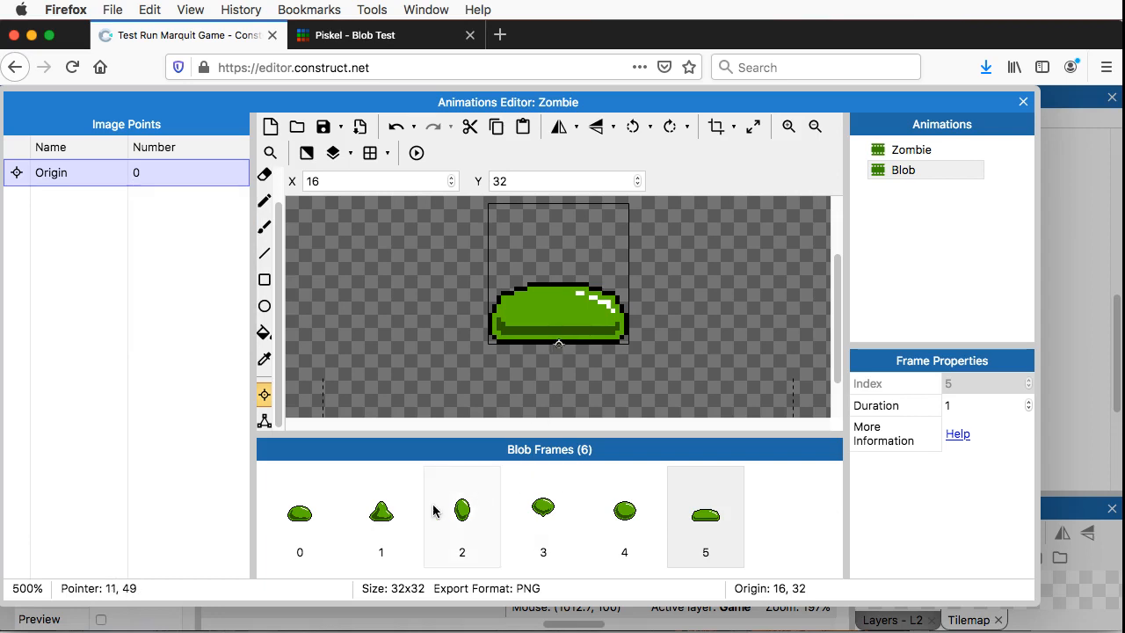
Step: Check the origin and collision polygon of Blob frame 1, and close the Animations Editor
{"action": "left_click", "coordinate": [375, 514]}
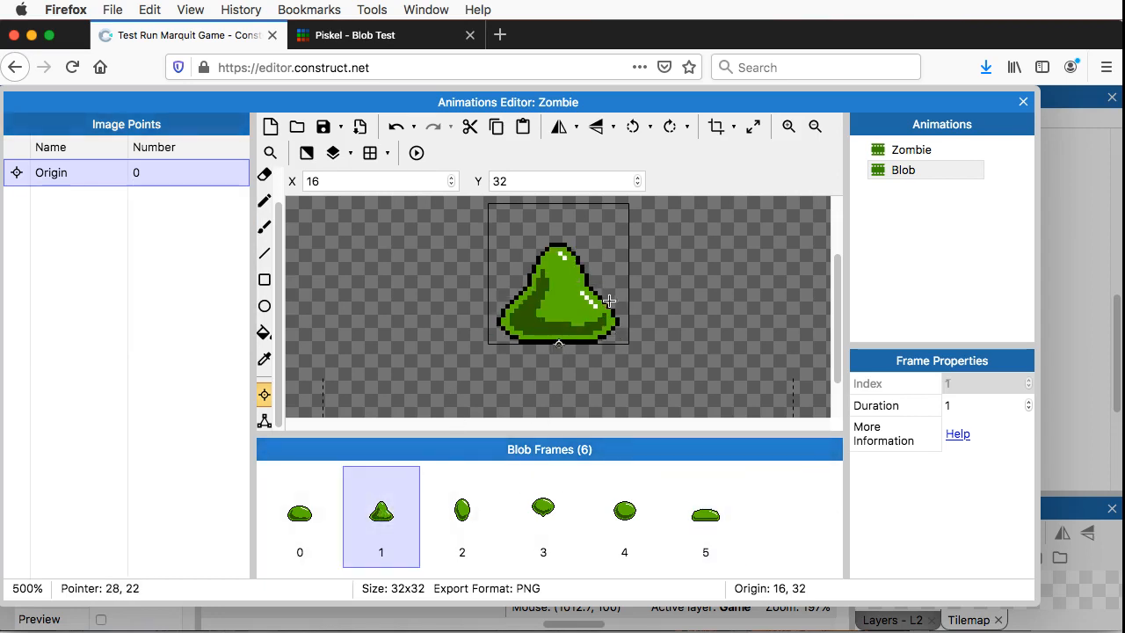
{"action": "left_click", "coordinate": [265, 420]}
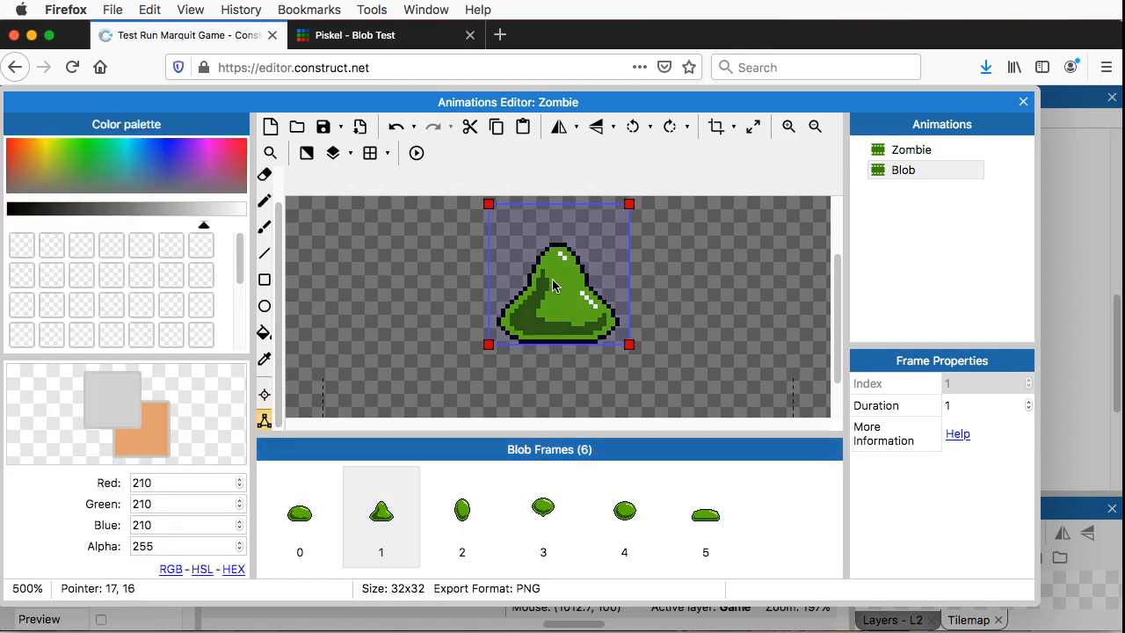
{"action": "left_click", "coordinate": [1022, 102]}
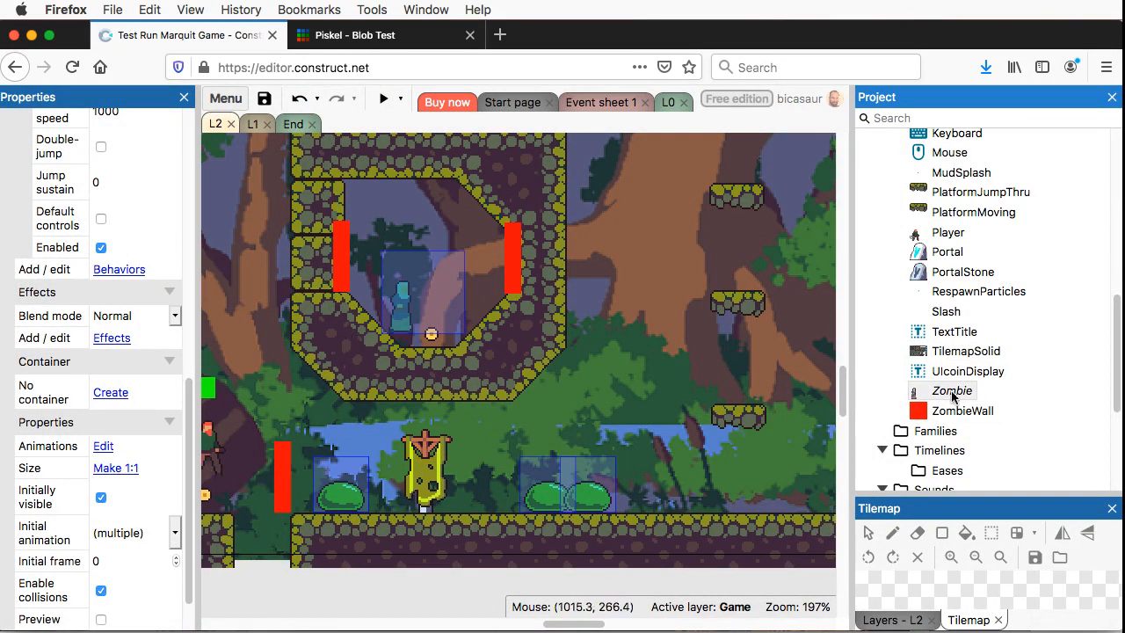
Step: Set the HP instance variable to 2 for the four blob instances on the lower ground of layout L2
{"action": "left_click", "coordinate": [336, 608]}
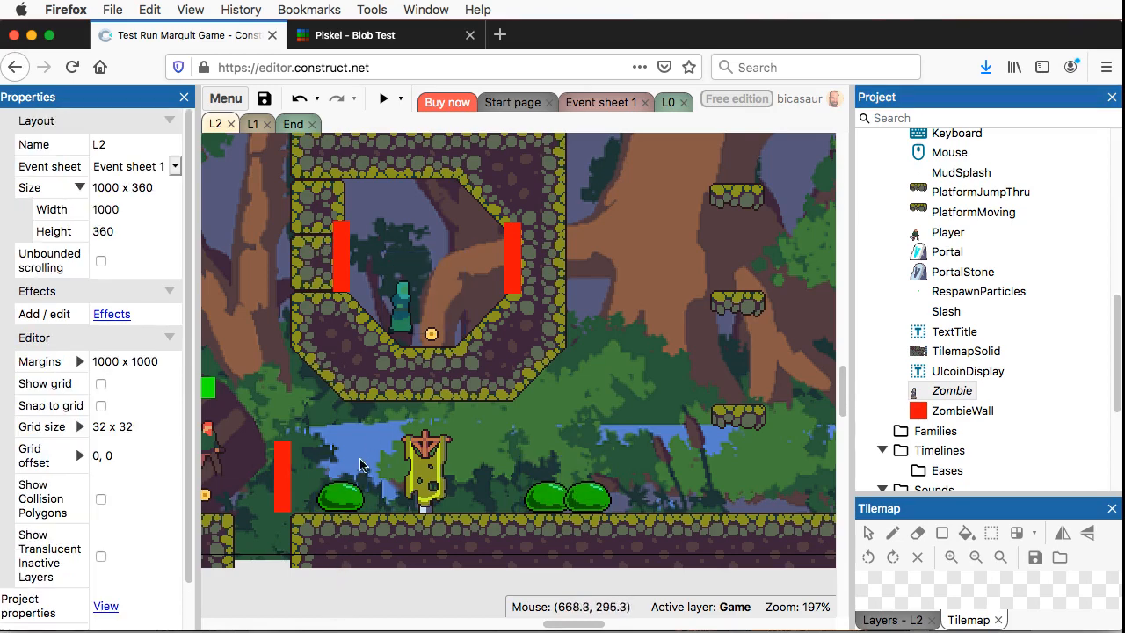
{"action": "left_click", "coordinate": [347, 499]}
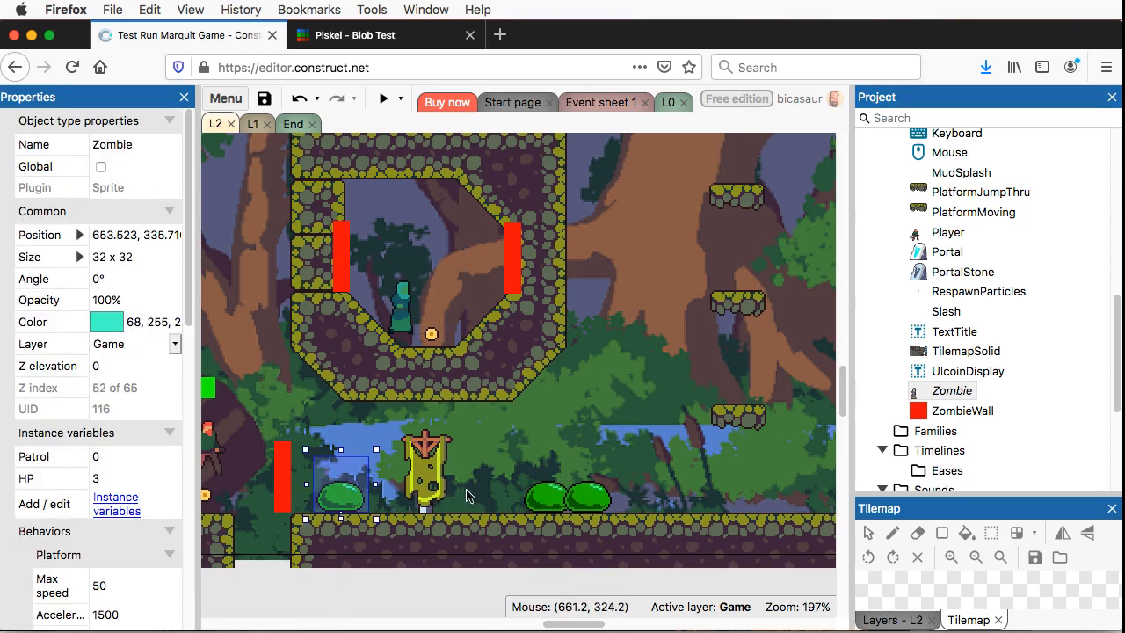
{"action": "left_click", "coordinate": [556, 508], "text": "shift"}
{"action": "left_click", "coordinate": [588, 502], "text": "shift"}
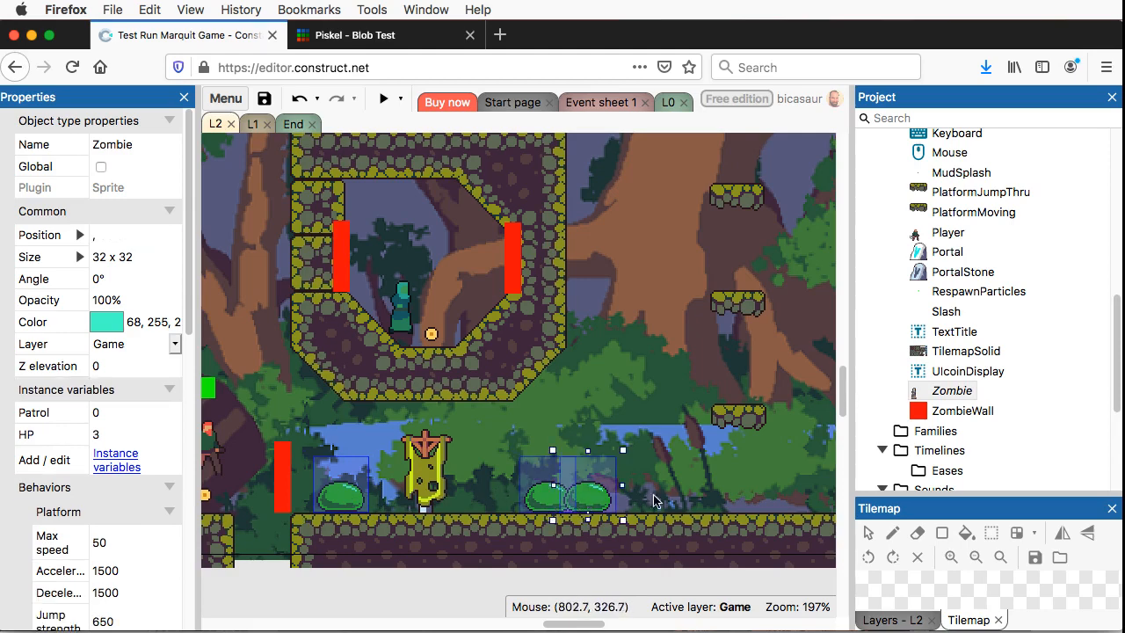
{"action": "scroll", "coordinate": [597, 501], "scroll_direction": "right", "scroll_amount": 5}
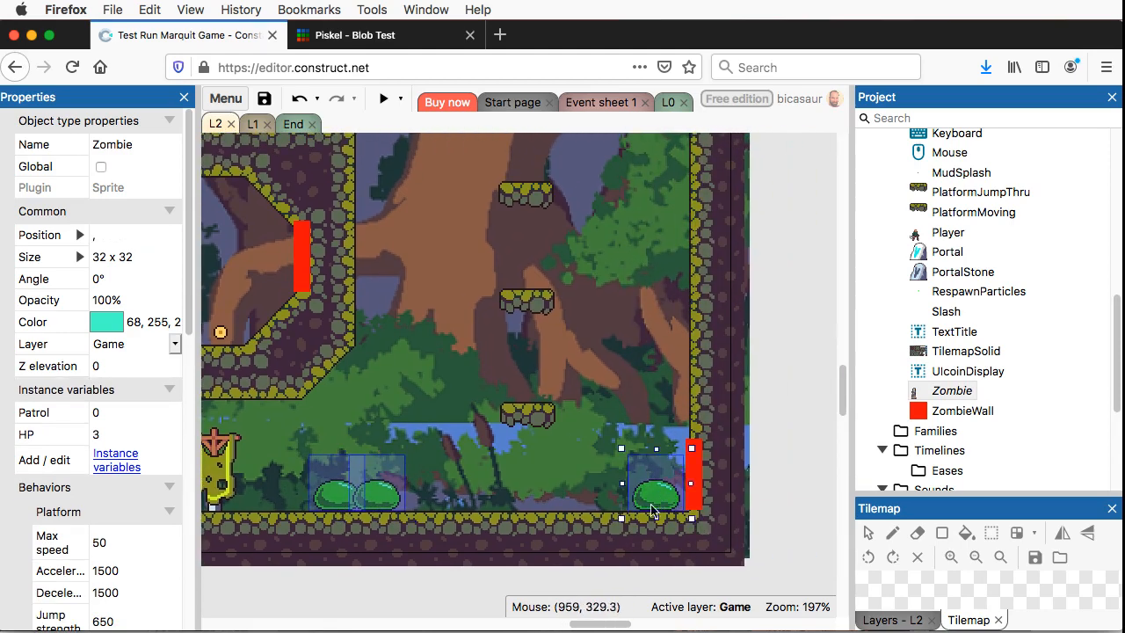
{"action": "scroll", "coordinate": [519, 531], "scroll_direction": "left", "scroll_amount": 9}
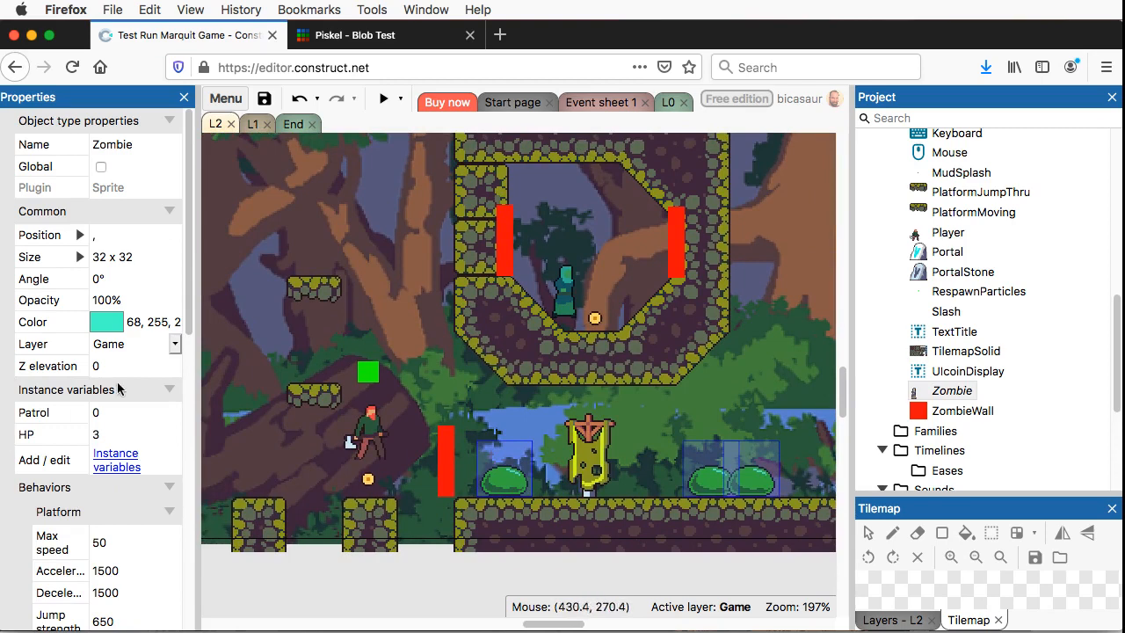
{"action": "left_click_drag", "start_coordinate": [187, 306], "coordinate": [196, 364]}
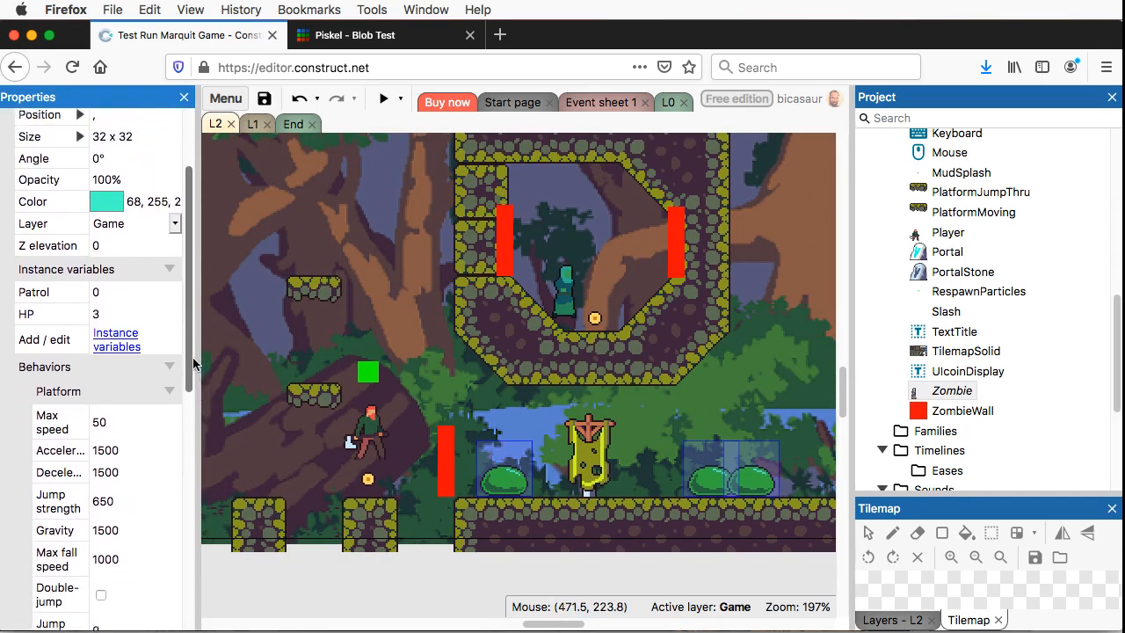
{"action": "left_click", "coordinate": [107, 315]}
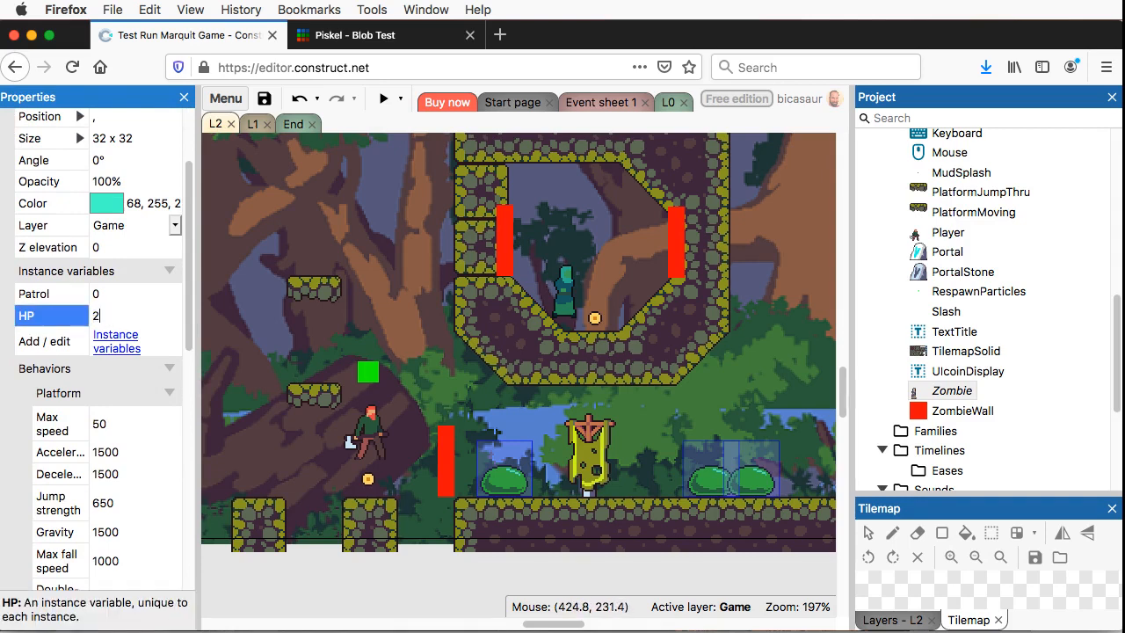
Step: Compare the HP of a blob on the lower ground with that of the zombie in the octagonal enclosure
{"action": "left_click", "coordinate": [321, 600]}
{"action": "left_click", "coordinate": [505, 477]}
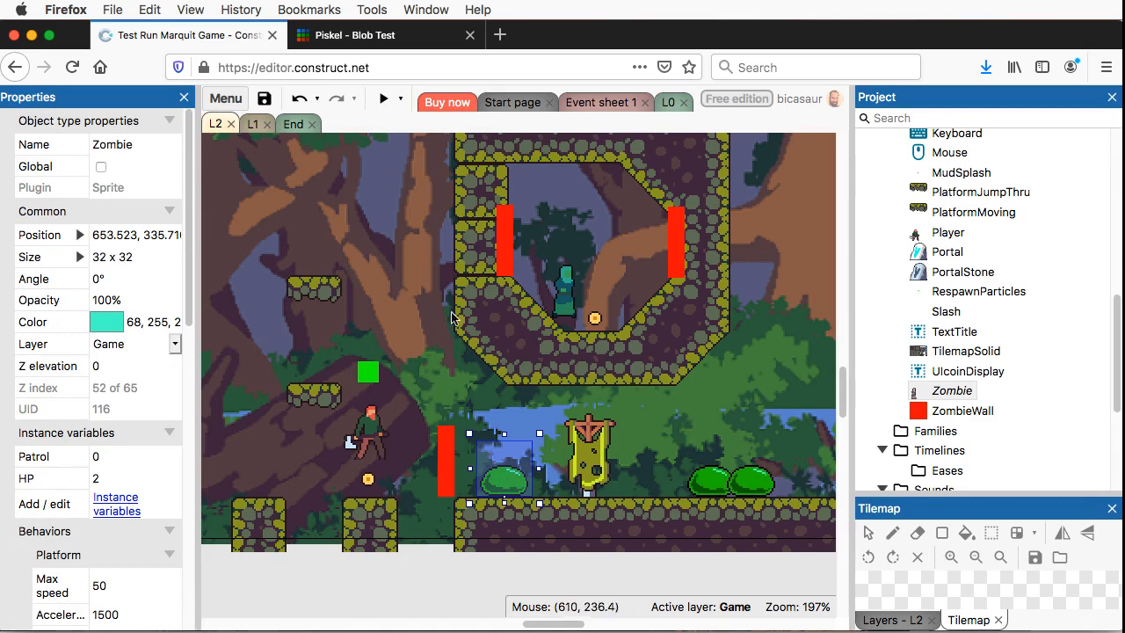
{"action": "left_click", "coordinate": [564, 297]}
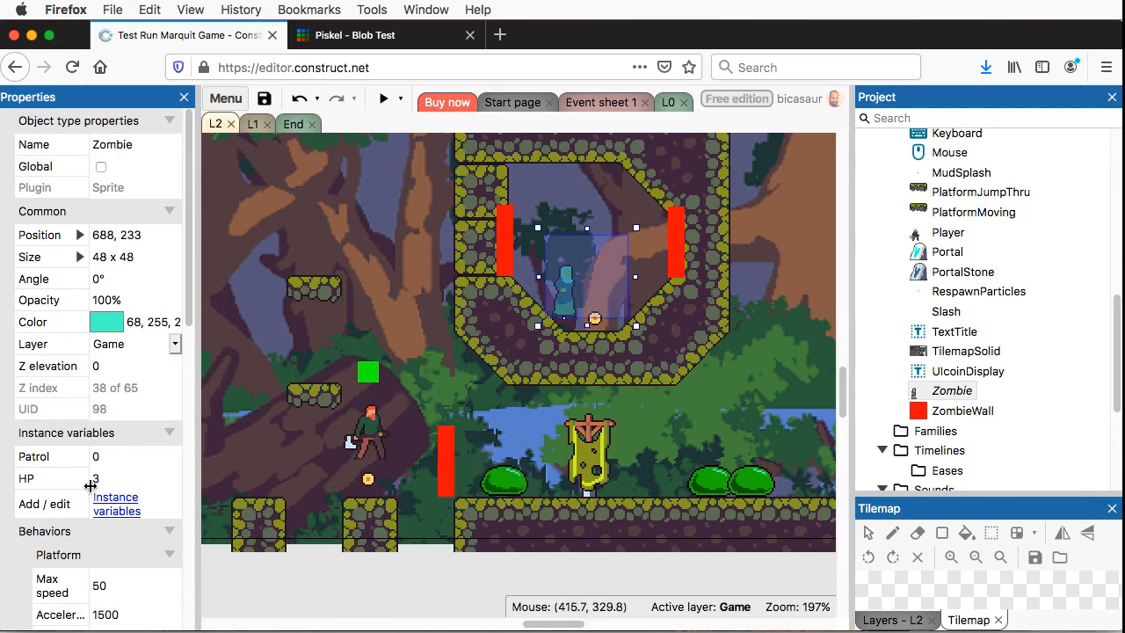
{"action": "left_click", "coordinate": [272, 612]}
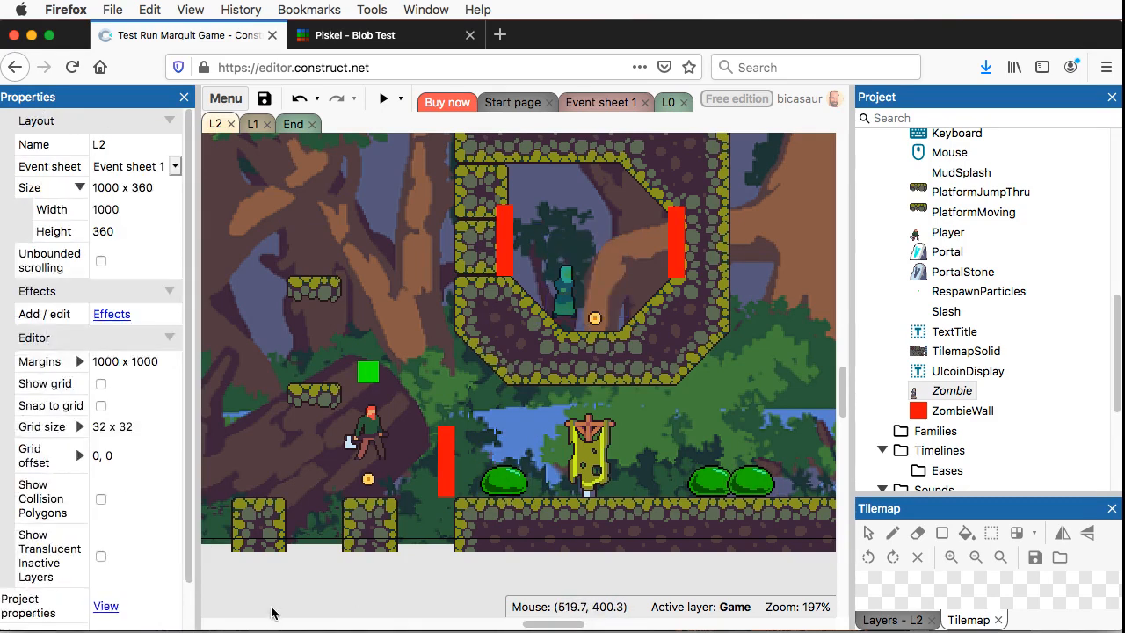
Step: Preview layout L2, walk the player toward the blobs to check their movement, and close the preview
{"action": "left_click", "coordinate": [384, 102]}
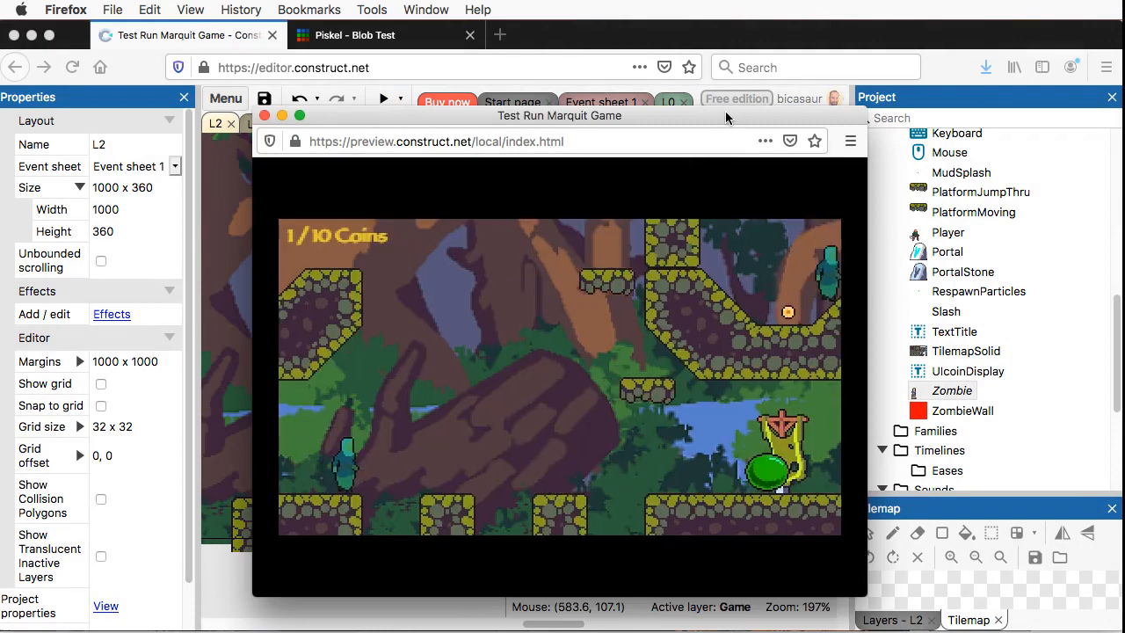
{"action": "left_click_drag", "start_coordinate": [726, 118], "coordinate": [719, 86]}
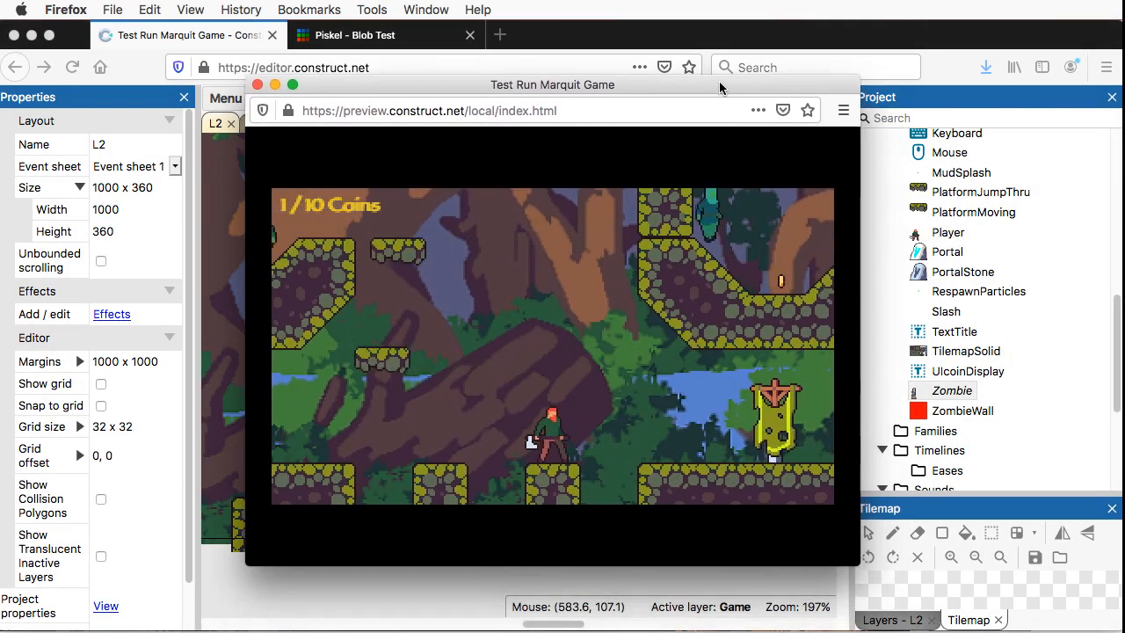
{"action": "key", "text": "Right"}
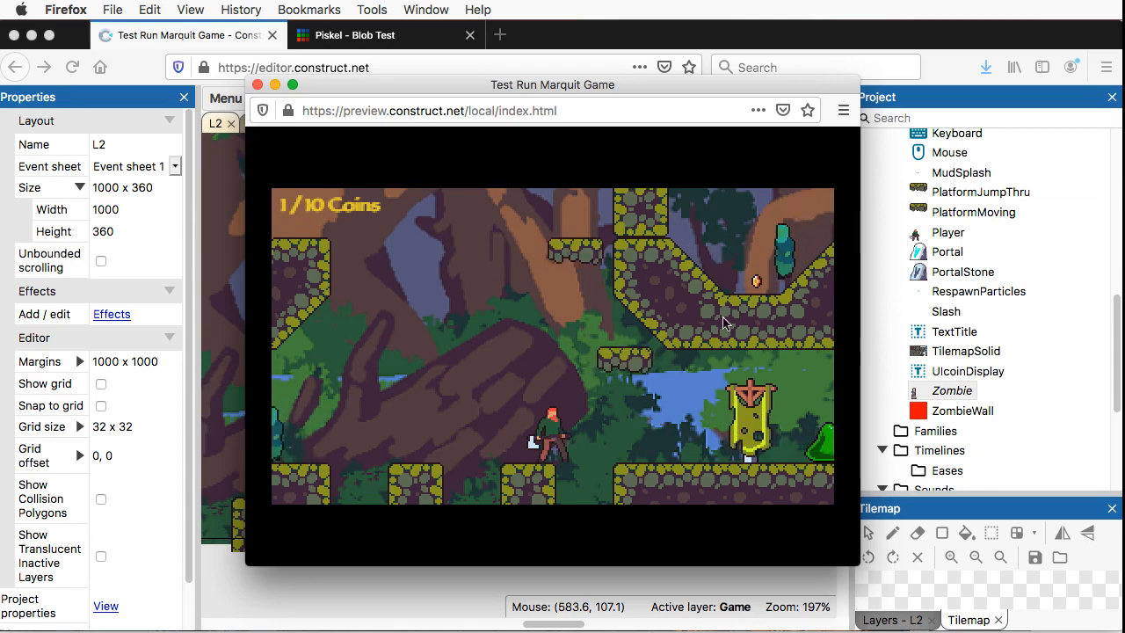
{"action": "left_click", "coordinate": [256, 84]}
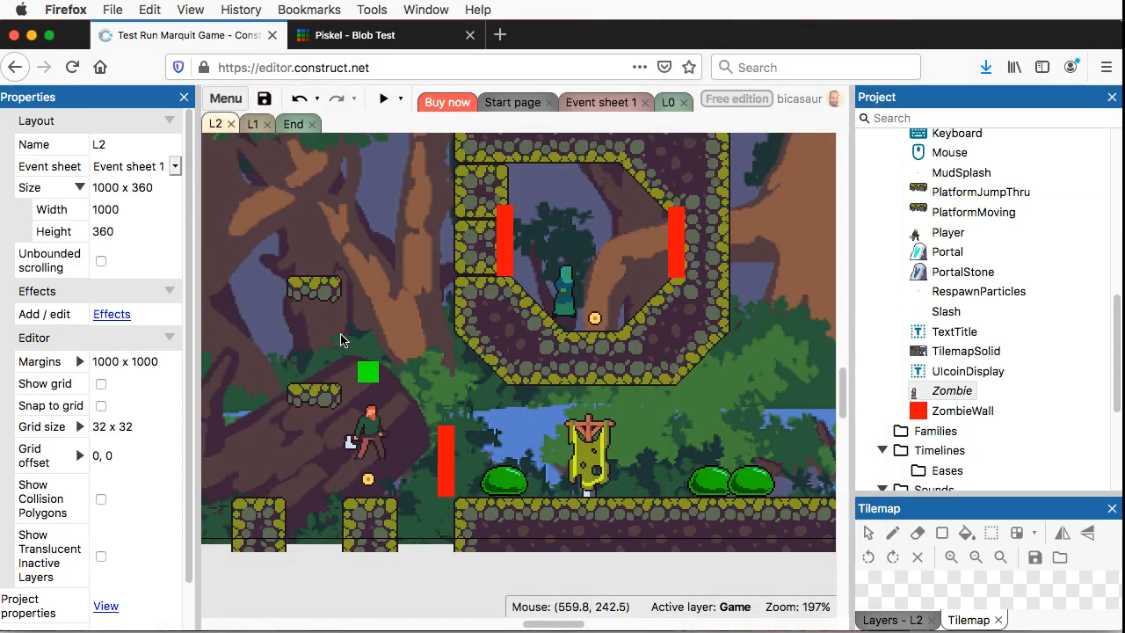
Step: Set the Platform behavior's max speed to 20 for the four blob instances on the lower ground of layout L2
{"action": "left_click", "coordinate": [505, 486]}
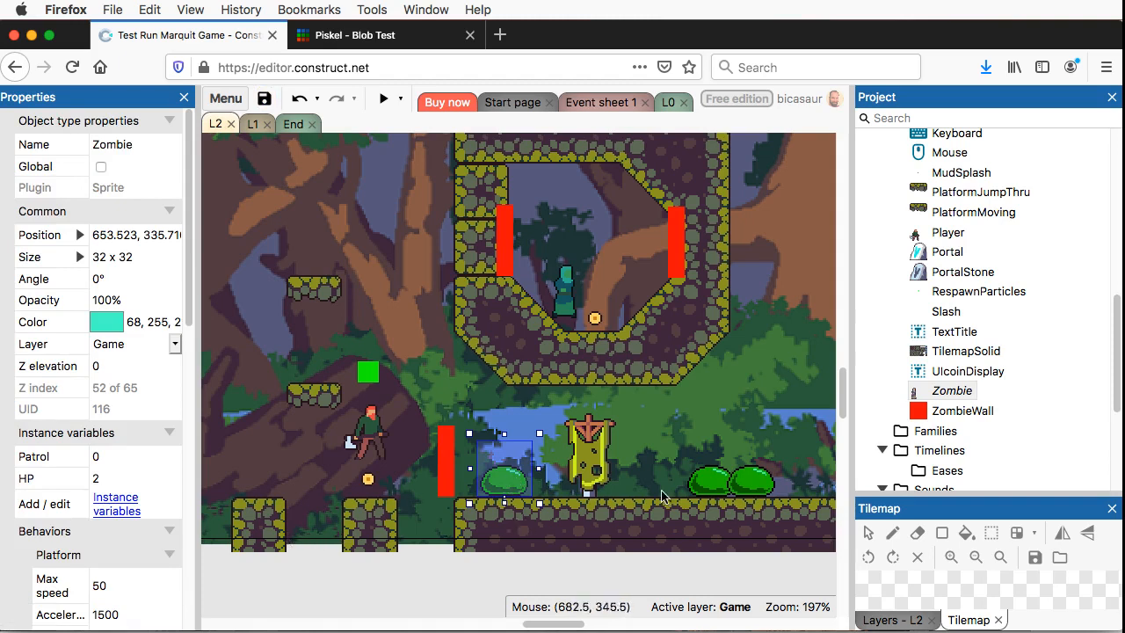
{"action": "left_click", "coordinate": [708, 483], "text": "shift"}
{"action": "left_click", "coordinate": [759, 481], "text": "shift"}
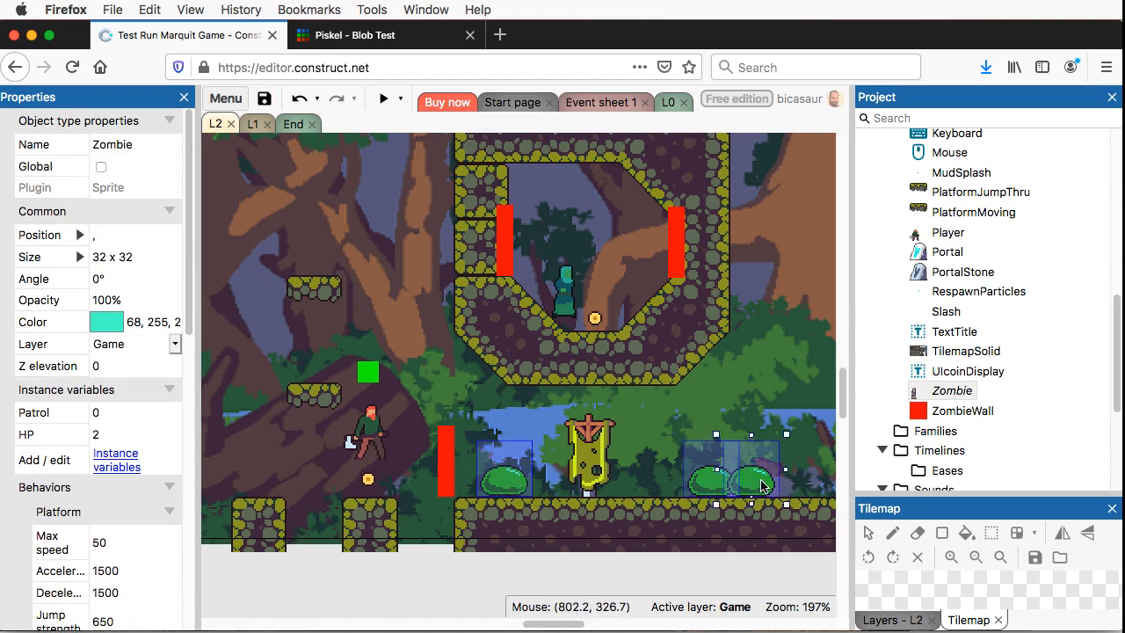
{"action": "scroll", "coordinate": [760, 485], "scroll_direction": "right", "scroll_amount": 10}
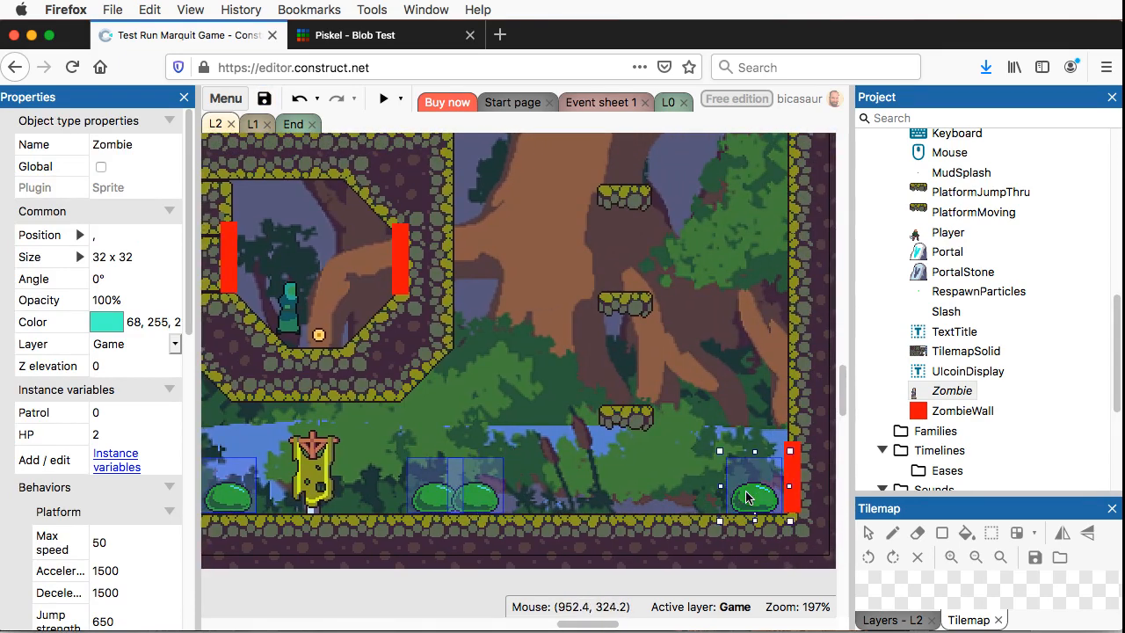
{"action": "scroll", "coordinate": [746, 497], "scroll_direction": "left", "scroll_amount": 8}
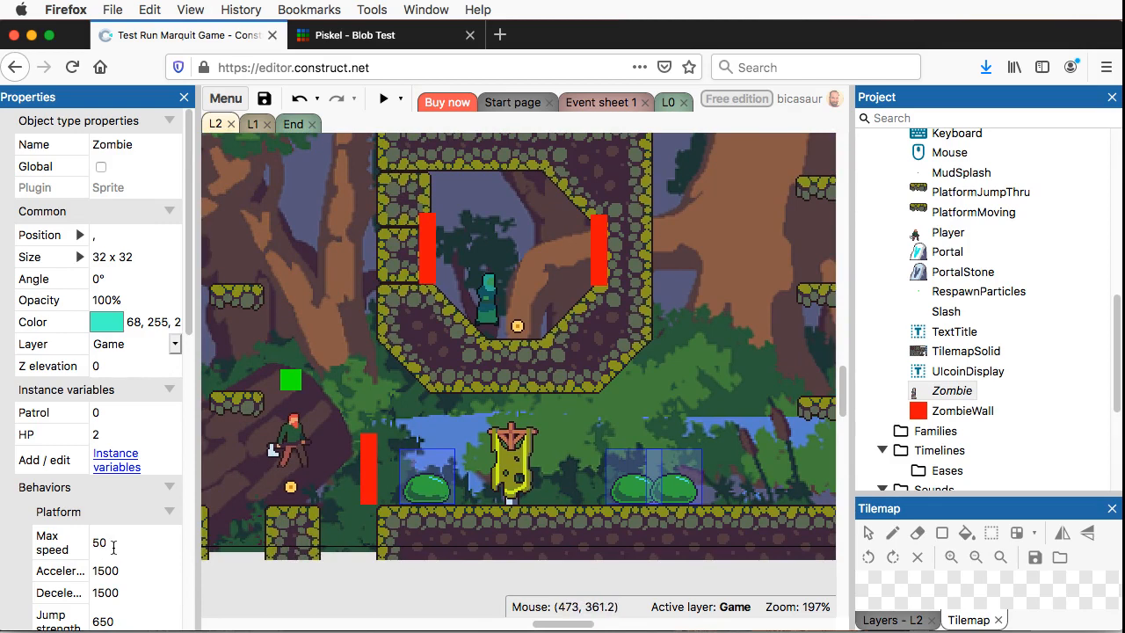
{"action": "left_click", "coordinate": [113, 545]}
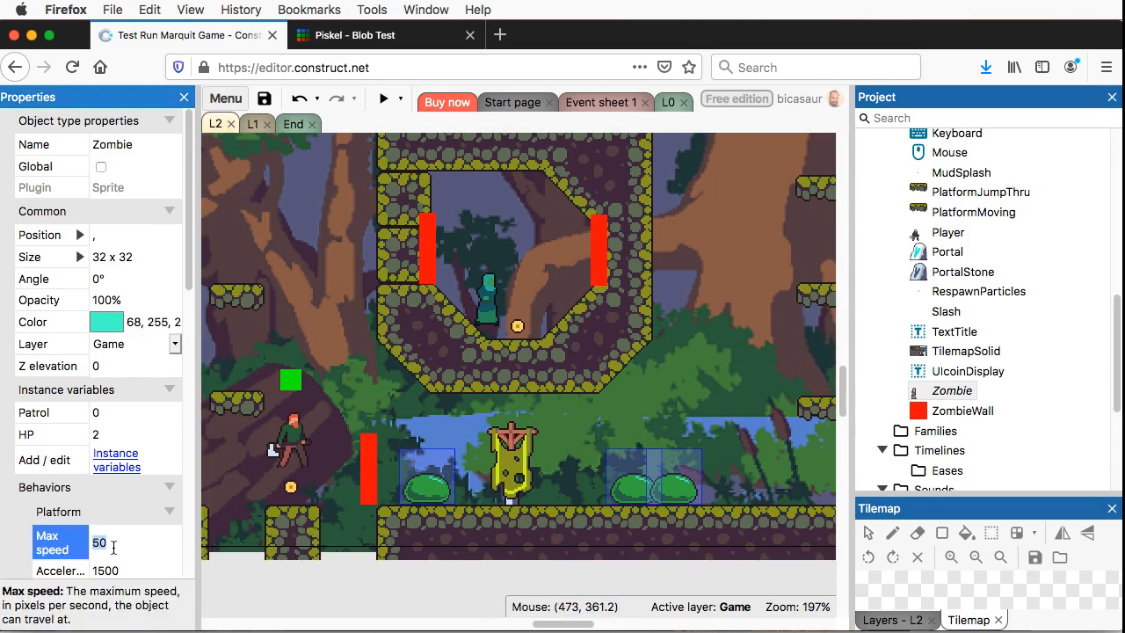
{"action": "left_click", "coordinate": [257, 603]}
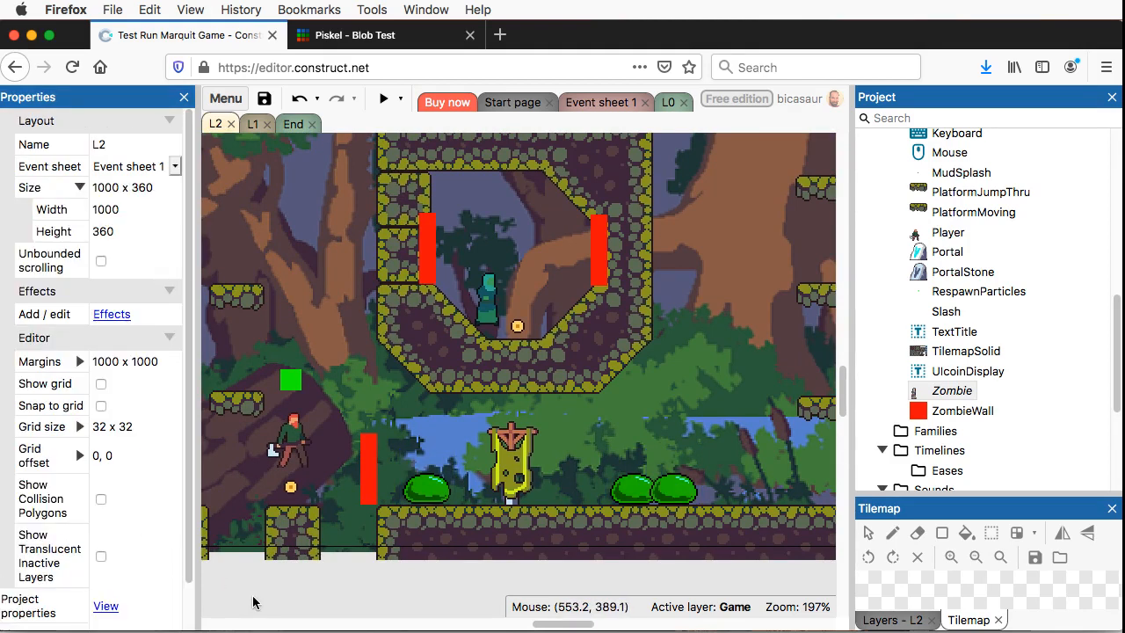
Step: Compare the Platform max speed of a blob with that of the zombie in the octagonal enclosure
{"action": "left_click", "coordinate": [428, 488]}
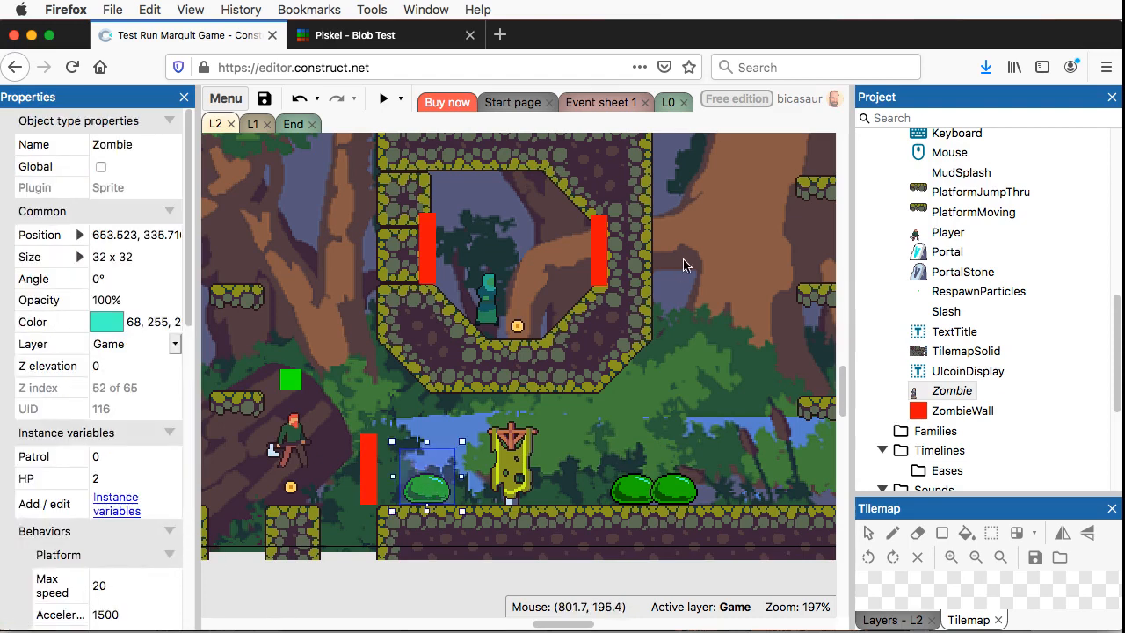
{"action": "left_click", "coordinate": [489, 311]}
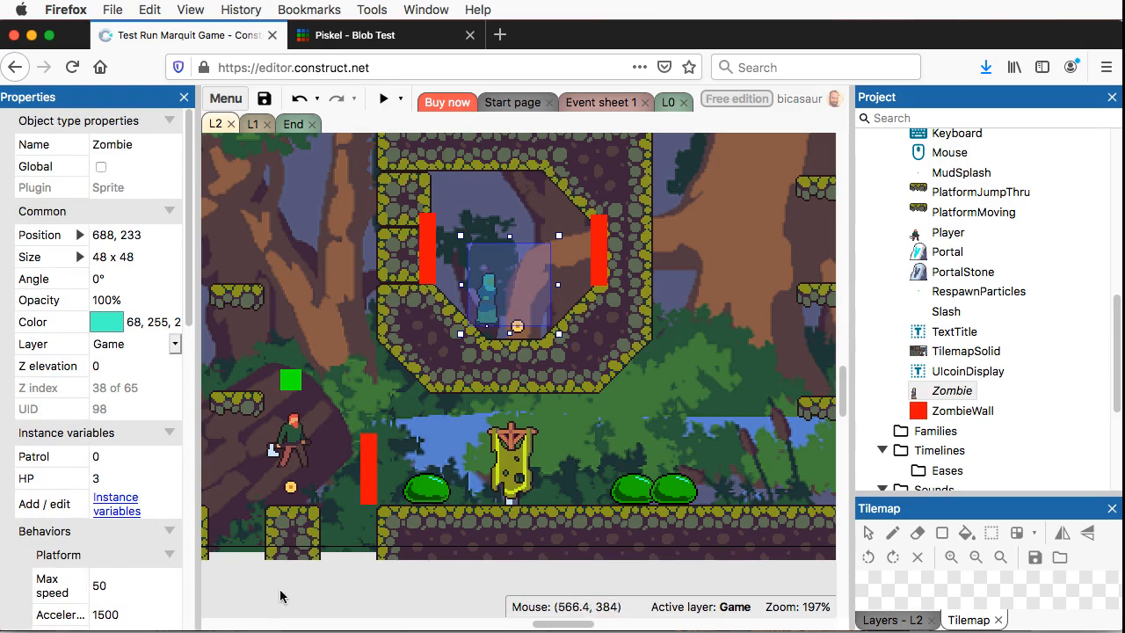
{"action": "left_click", "coordinate": [329, 603]}
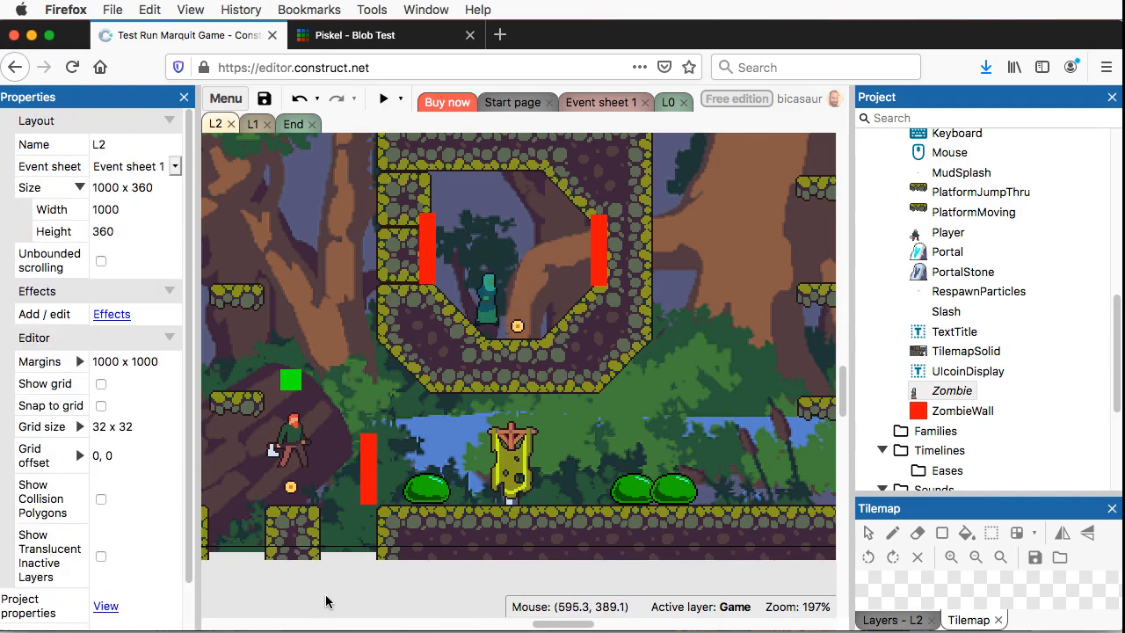
Step: Check the commands available for a blob instance, review the Zombie patrol events in Event sheet 1, and return to layout L2
{"action": "right_click", "coordinate": [416, 494]}
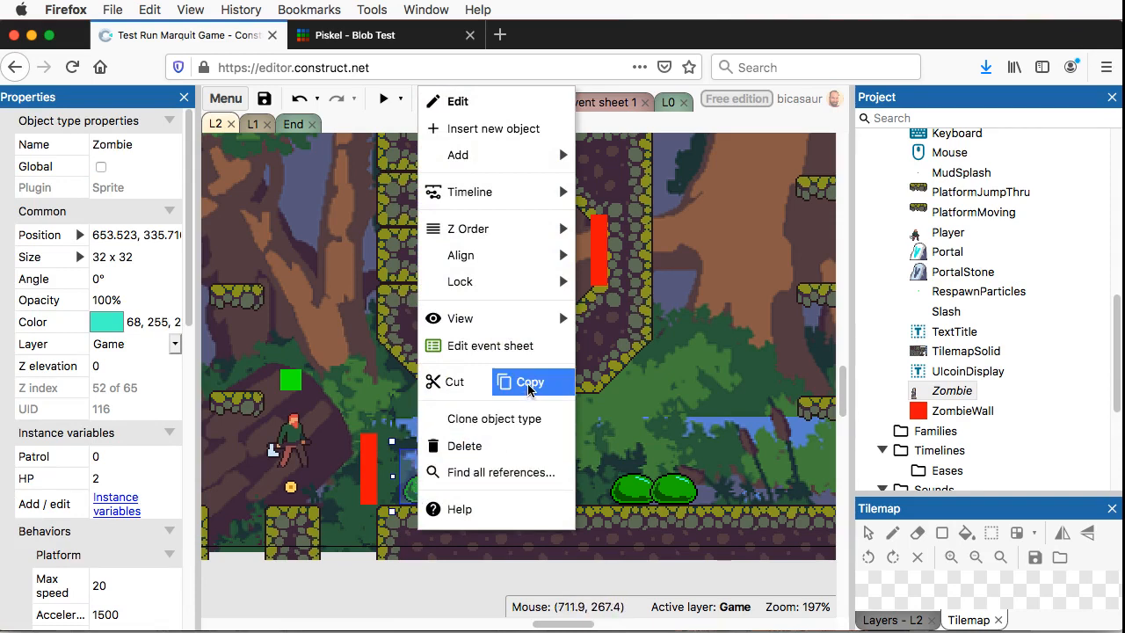
{"action": "left_click", "coordinate": [497, 486]}
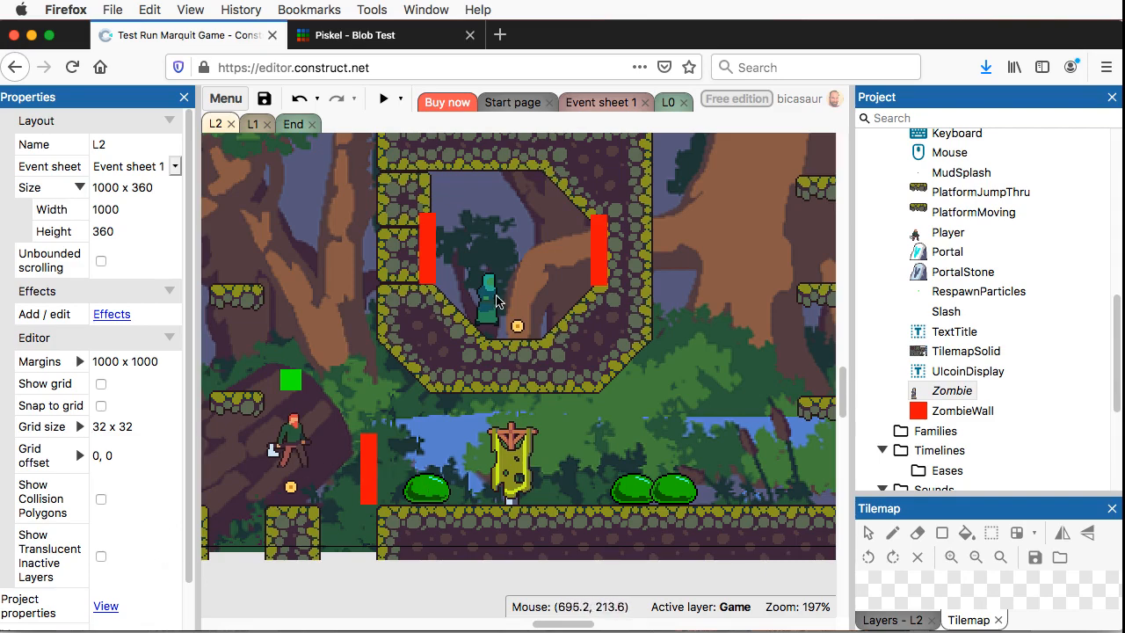
{"action": "left_click", "coordinate": [606, 102]}
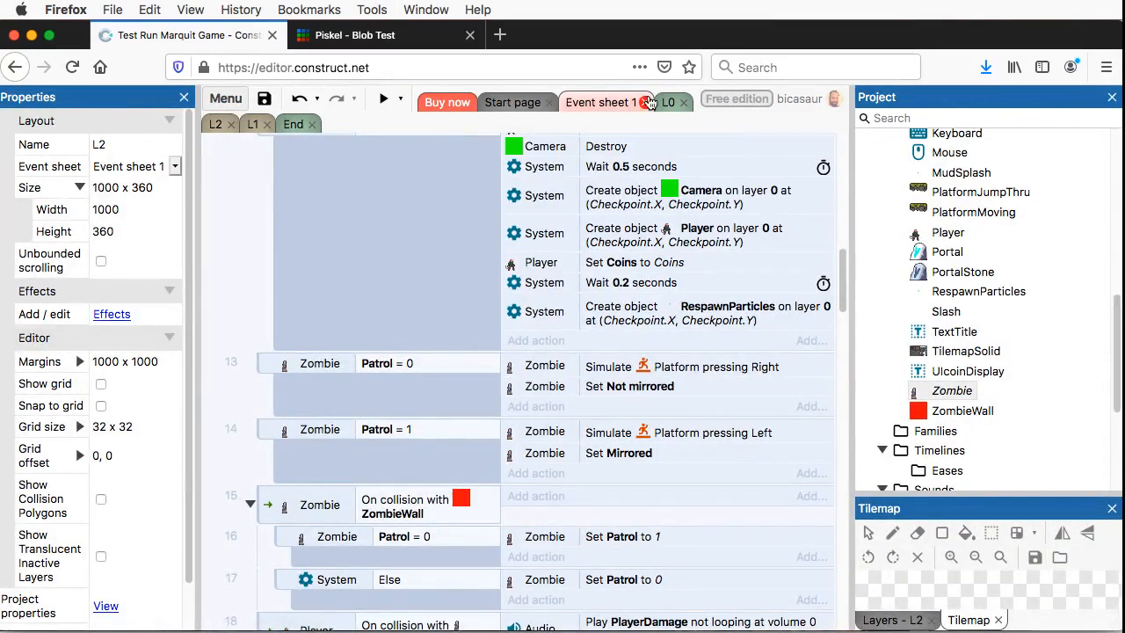
{"action": "left_click", "coordinate": [215, 124]}
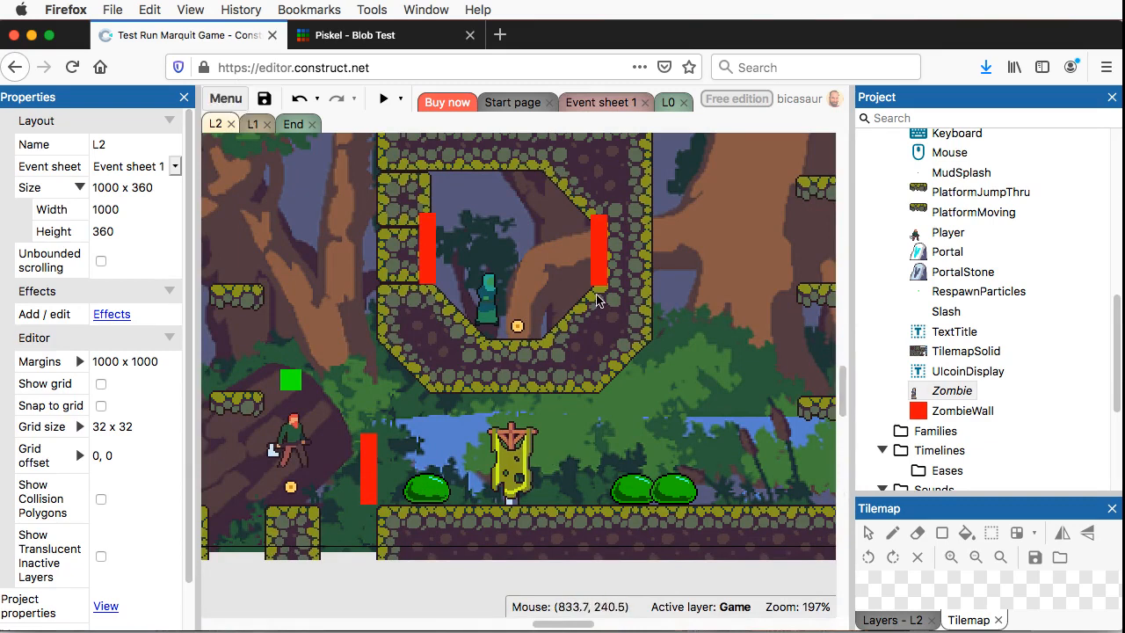
Step: Preview layout L2 again, walk the player past the checkpoint banner to the slower blobs, and close the preview
{"action": "left_click", "coordinate": [383, 101]}
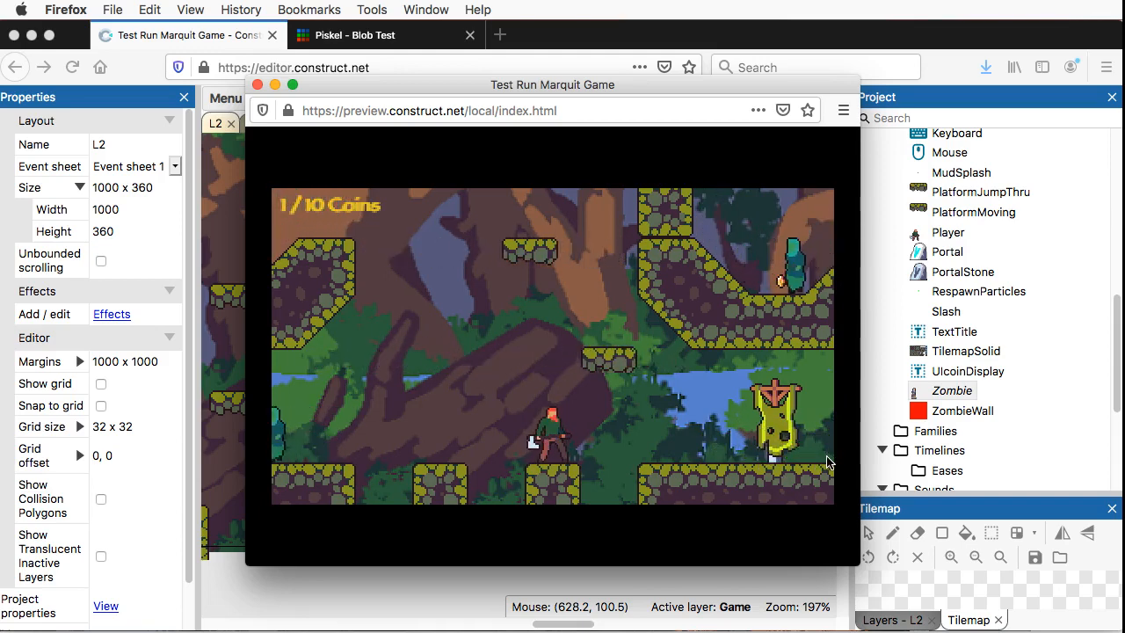
{"action": "key", "text": "Right"}
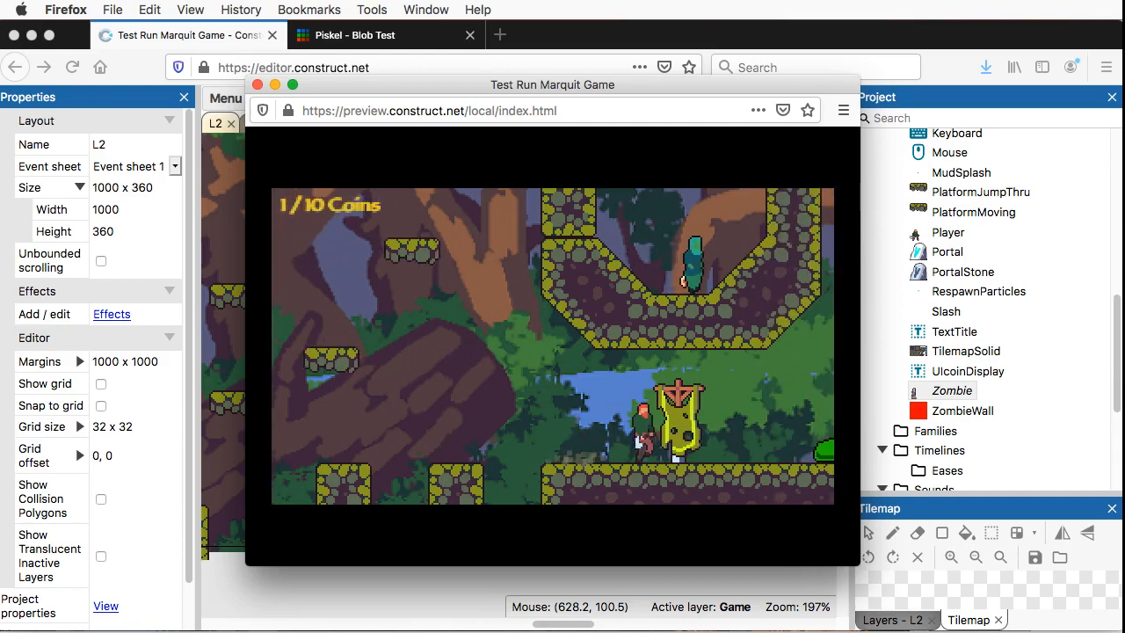
{"action": "key", "text": "Right"}
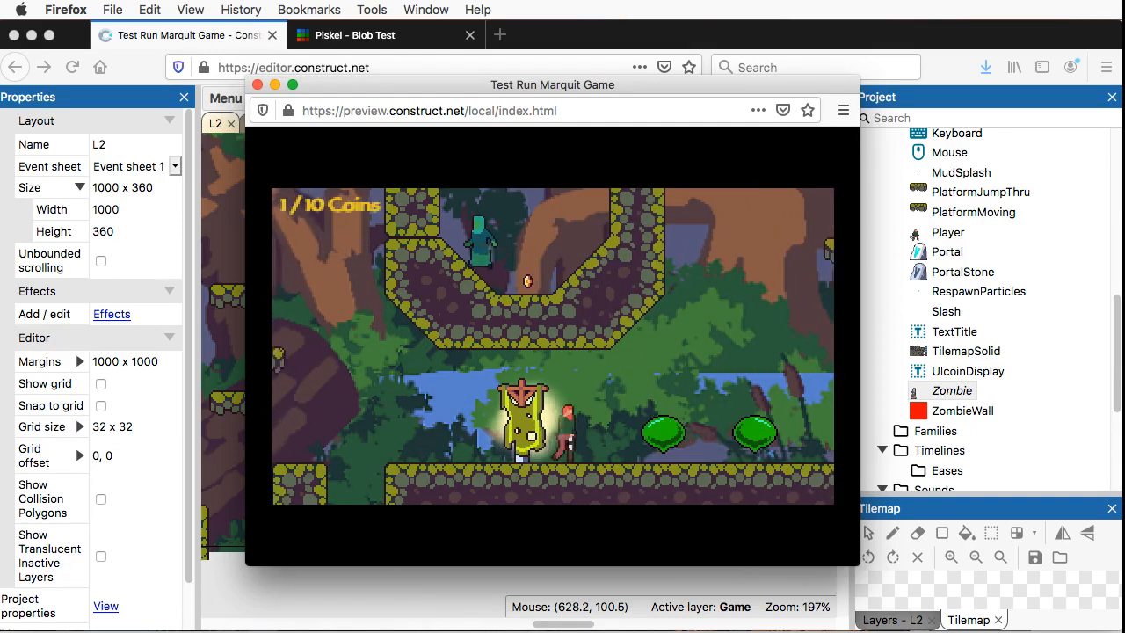
{"action": "key", "text": "Left"}
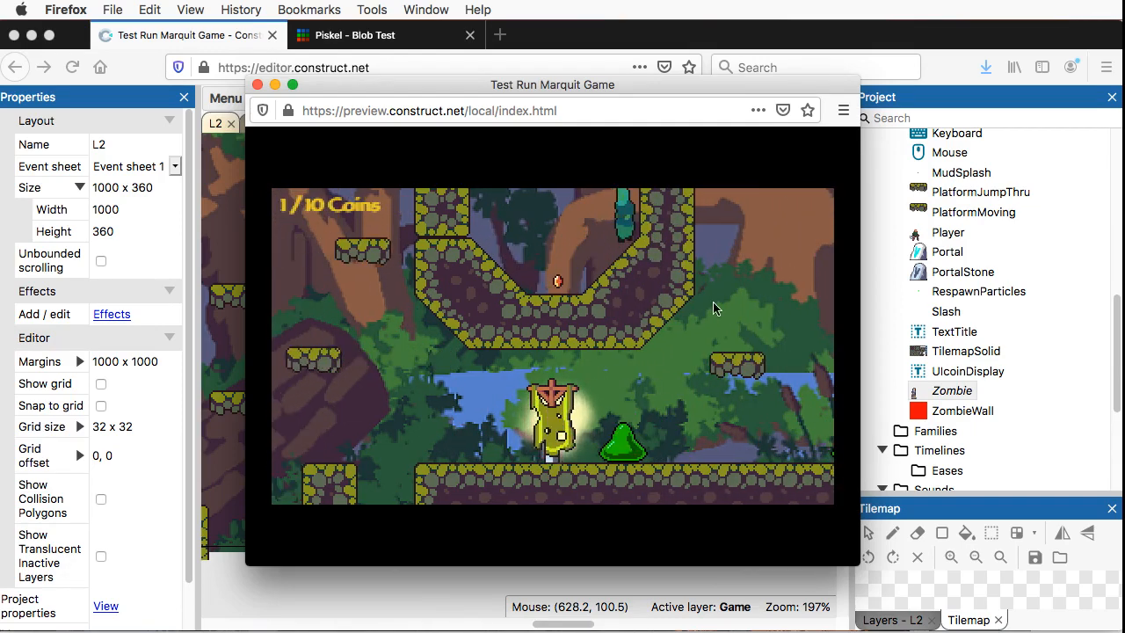
{"action": "left_click", "coordinate": [257, 85]}
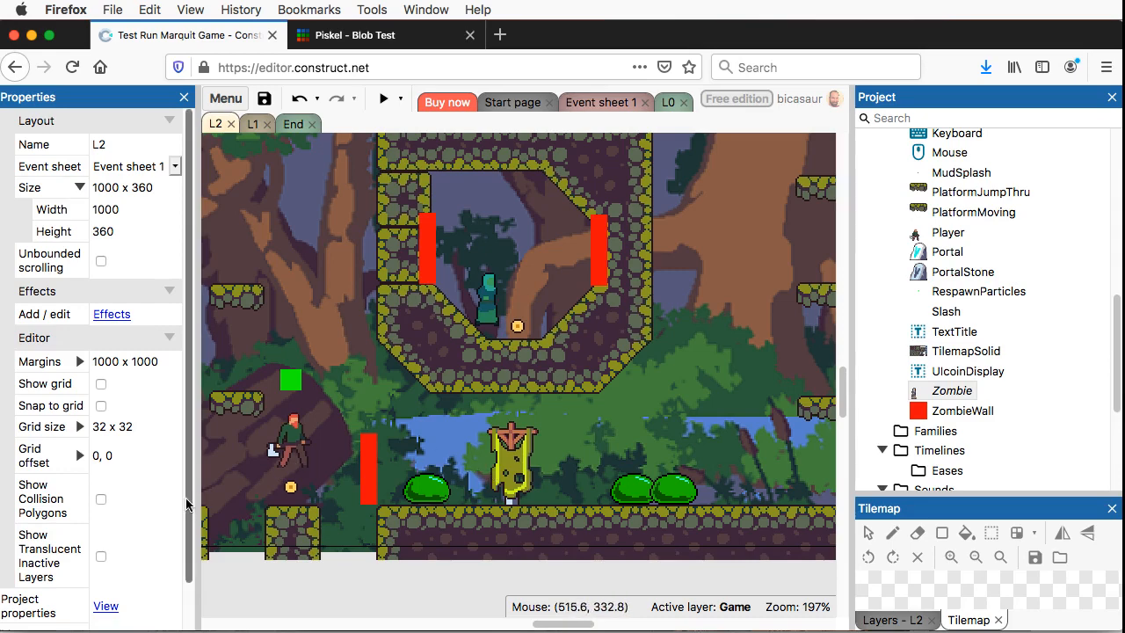
Step: Examine the instance variables and Platform behavior settings of the leftmost blob and the zombie in the octagonal enclosure
{"action": "left_click", "coordinate": [431, 494]}
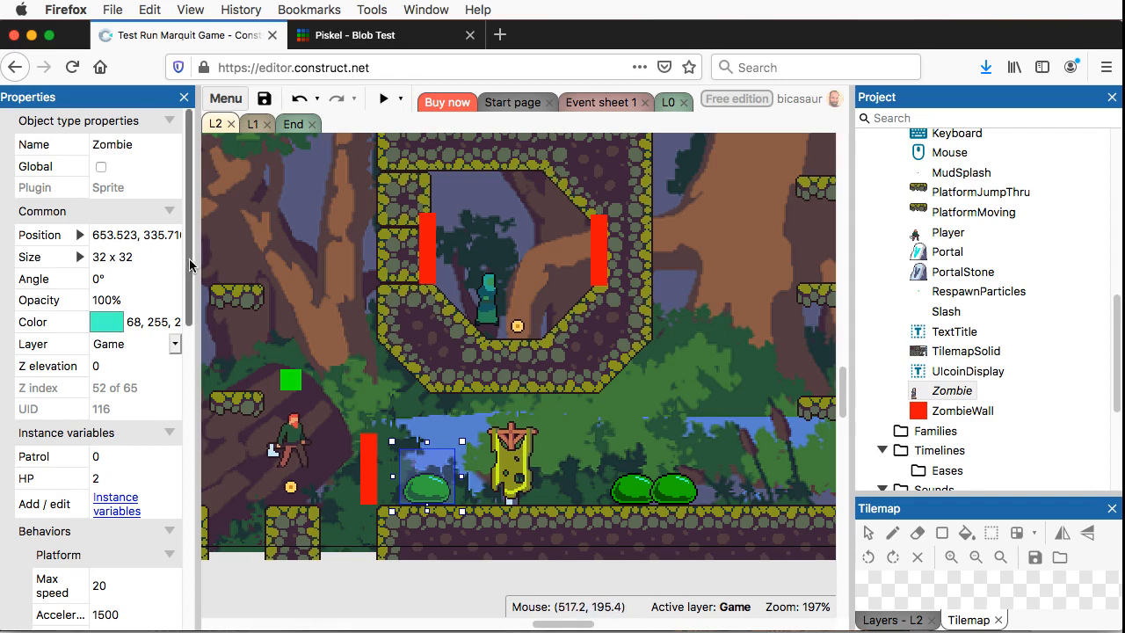
{"action": "scroll", "coordinate": [191, 343], "scroll_direction": "down", "scroll_amount": 4}
{"action": "scroll", "coordinate": [199, 346], "scroll_direction": "down", "scroll_amount": 1}
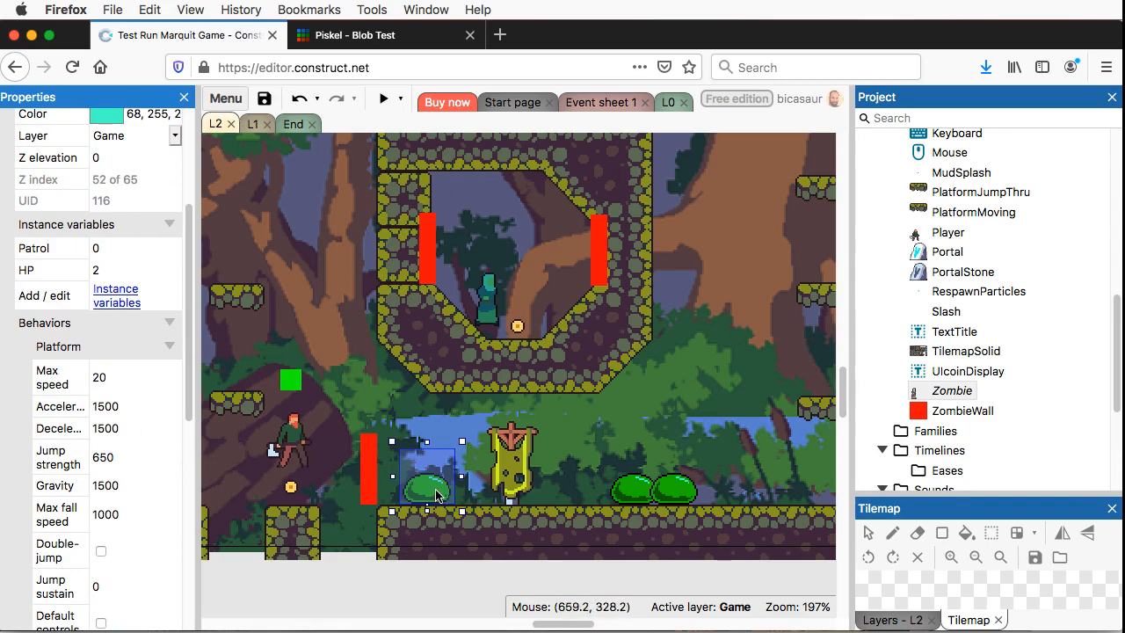
{"action": "left_click", "coordinate": [489, 312]}
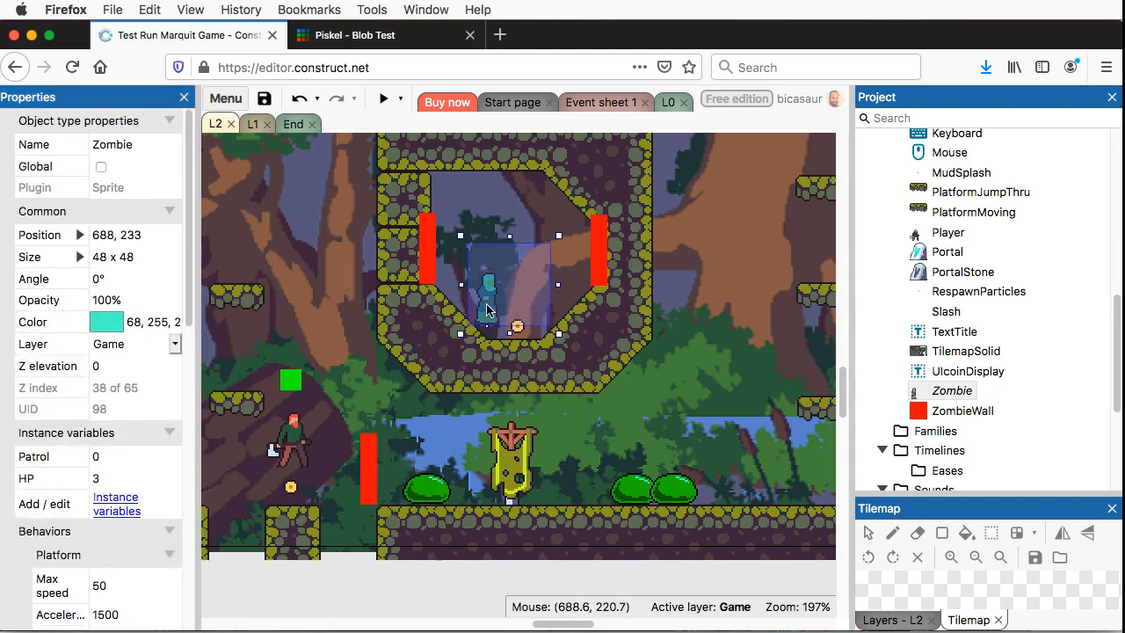
{"action": "left_click_drag", "start_coordinate": [189, 297], "coordinate": [194, 354]}
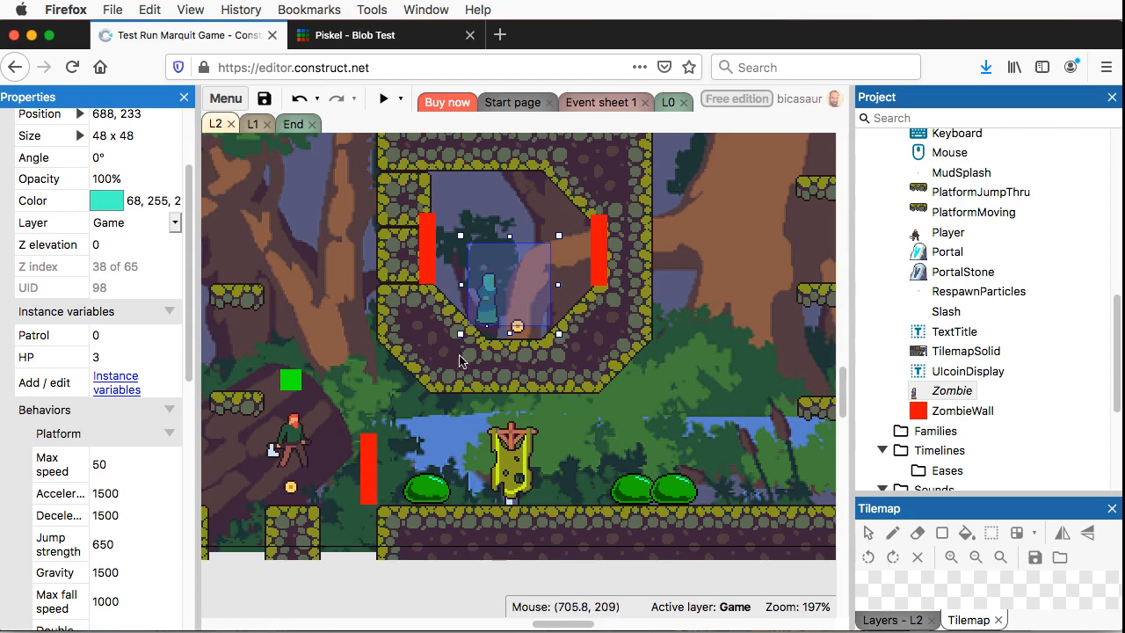
{"action": "left_click", "coordinate": [417, 490]}
{"action": "left_click", "coordinate": [484, 291]}
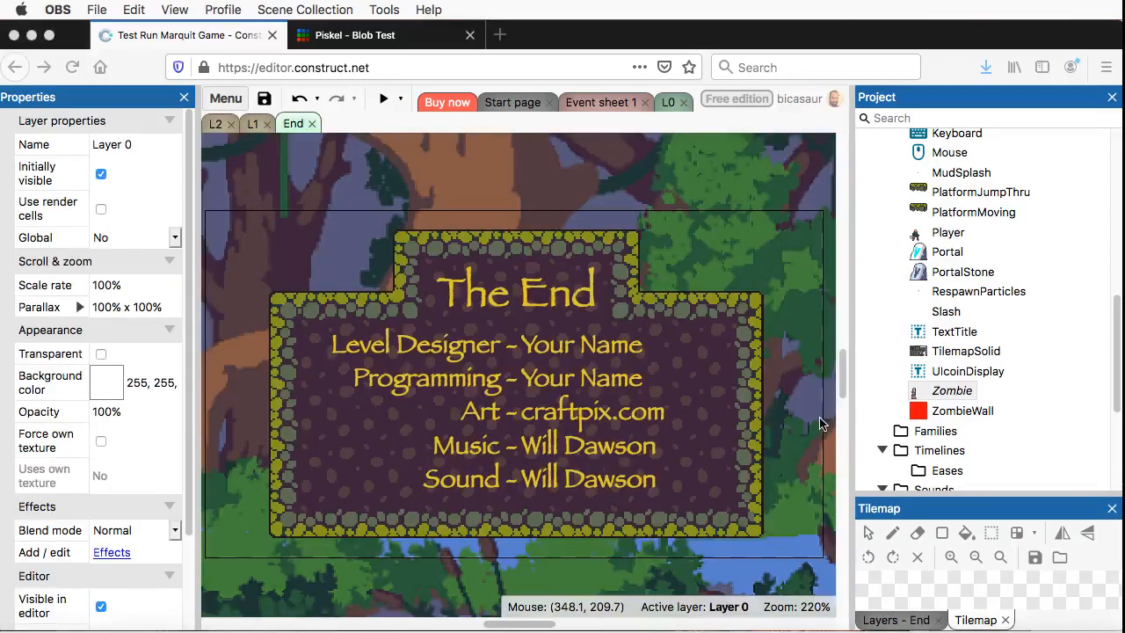
Step: On the End layout, move the Credits names text to the left edge and the roles text right to about 126, 55
{"action": "left_click", "coordinate": [816, 359]}
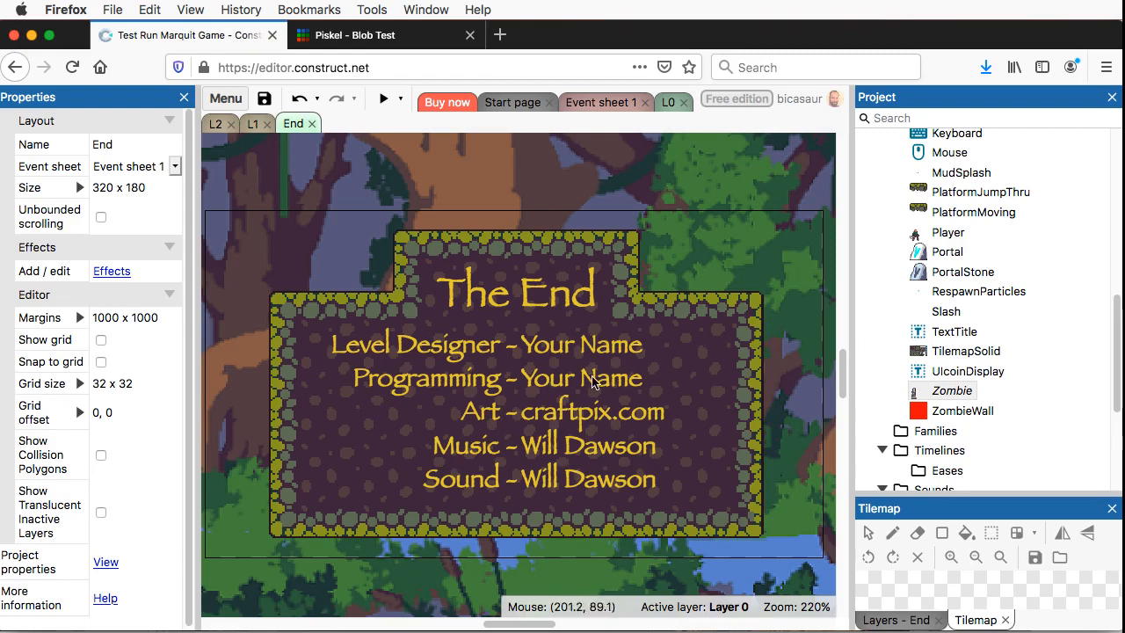
{"action": "left_click", "coordinate": [543, 434]}
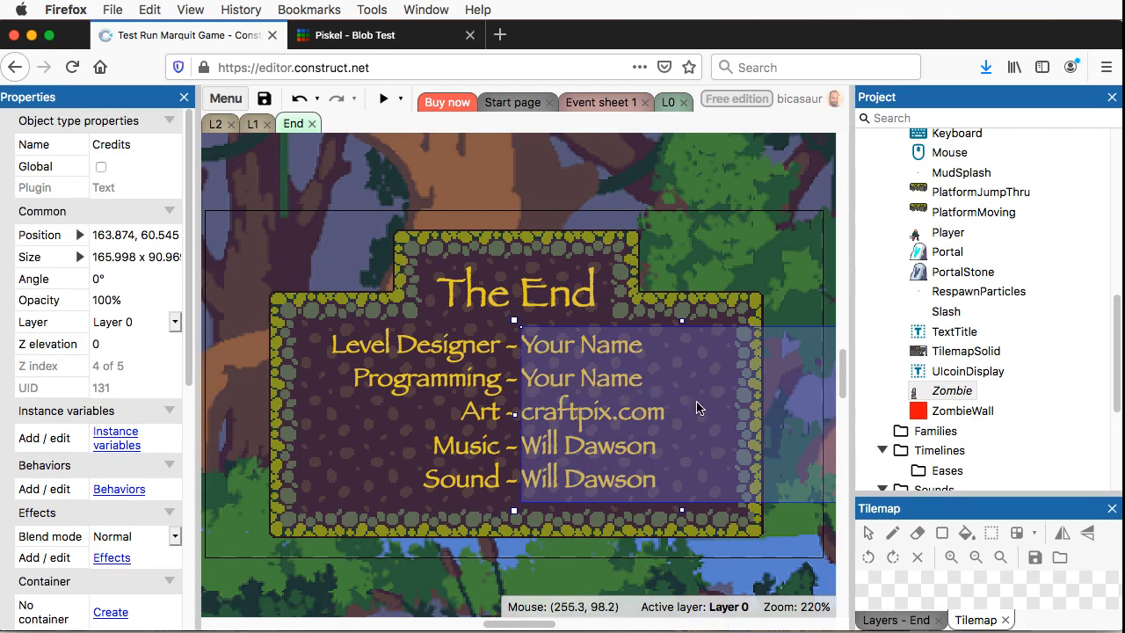
{"action": "left_click_drag", "start_coordinate": [698, 408], "coordinate": [362, 384]}
{"action": "left_click", "coordinate": [489, 486]}
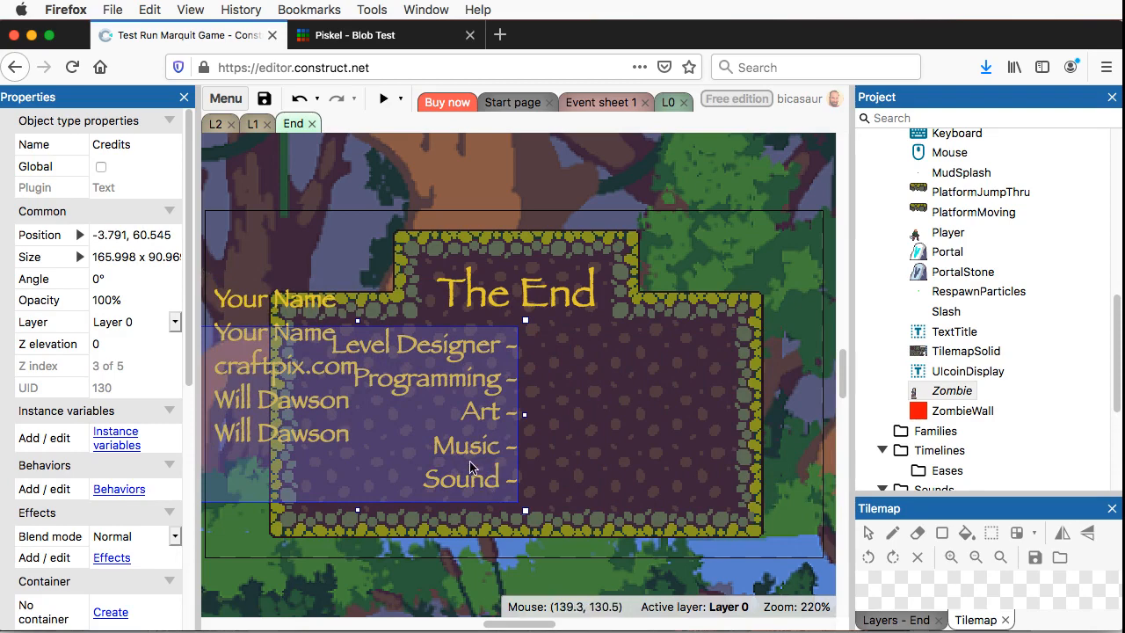
{"action": "left_click_drag", "start_coordinate": [470, 467], "coordinate": [722, 456]}
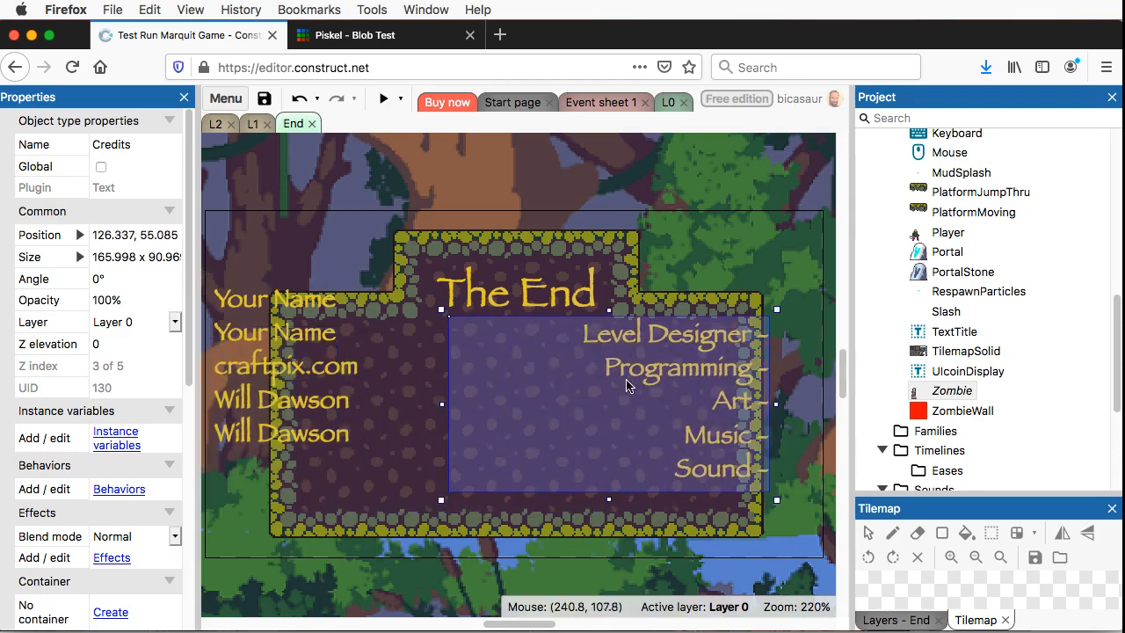
{"action": "scroll", "coordinate": [189, 318], "scroll_direction": "down", "scroll_amount": 1}
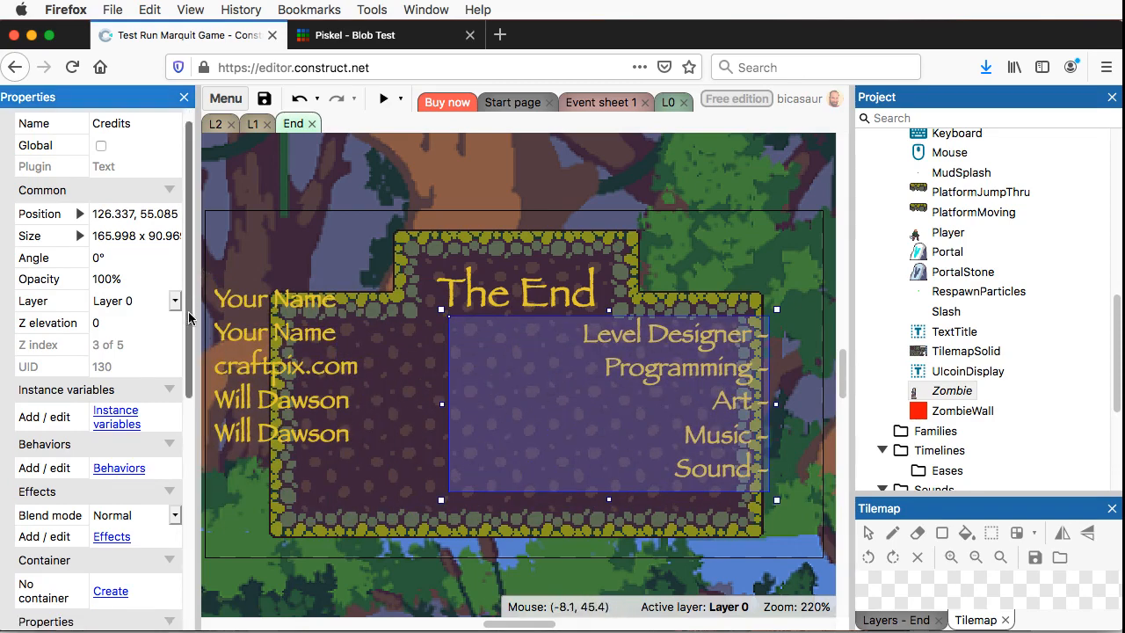
Step: Set the horizontal alignment of the roles text on the End layout to Left
{"action": "scroll", "coordinate": [189, 318], "scroll_direction": "down", "scroll_amount": 9}
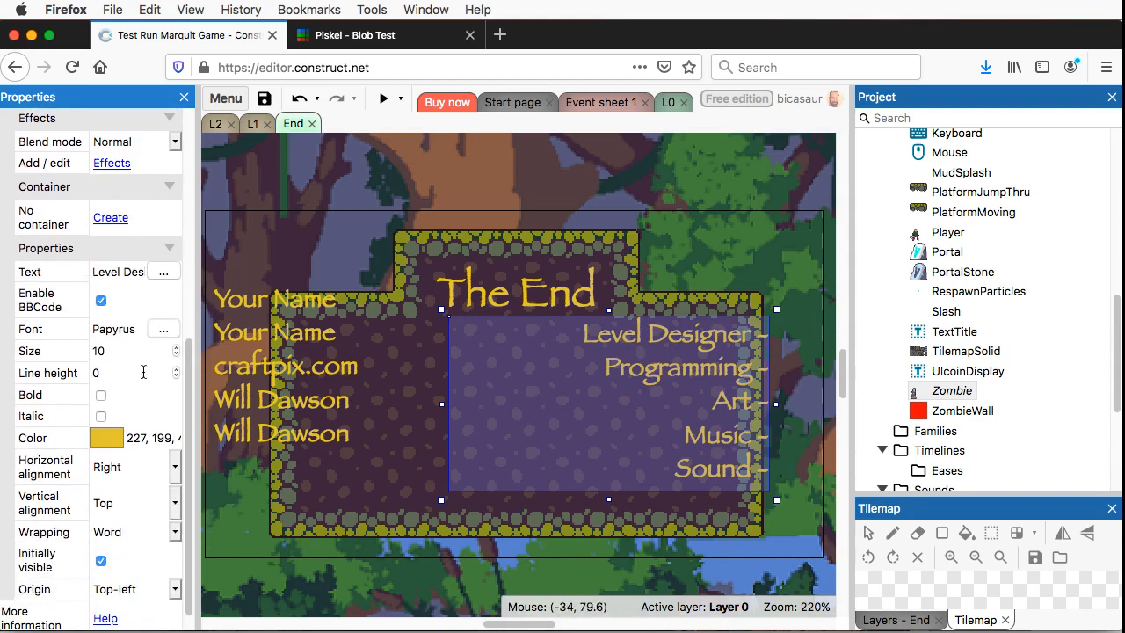
{"action": "left_click", "coordinate": [114, 470]}
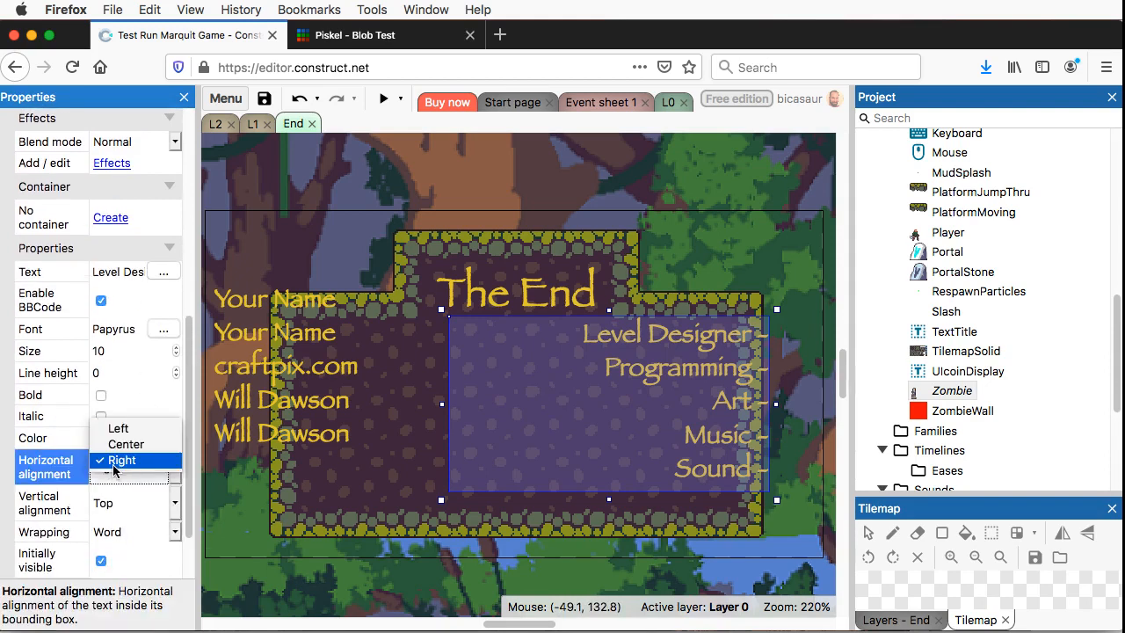
{"action": "left_click", "coordinate": [118, 429]}
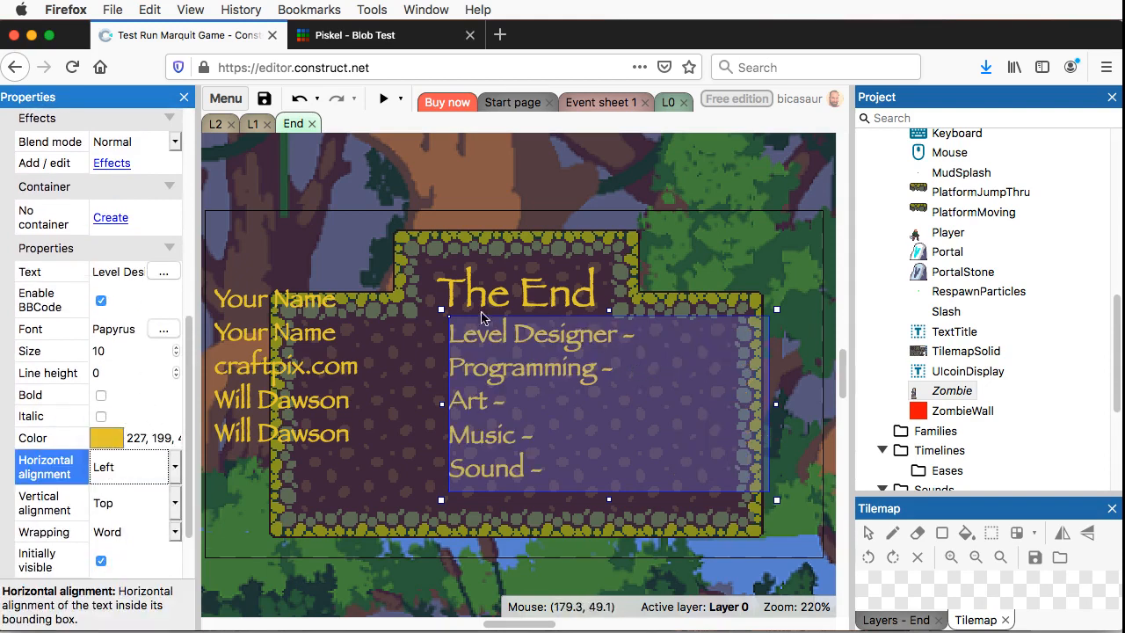
{"action": "left_click", "coordinate": [493, 344]}
{"action": "left_click", "coordinate": [611, 404]}
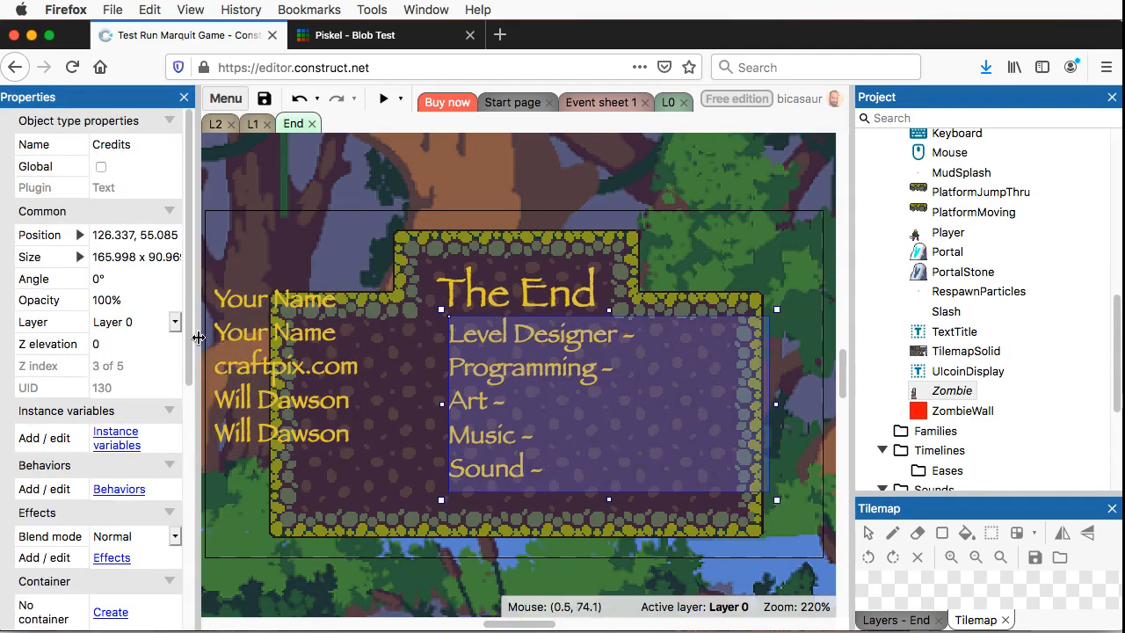
Step: Rewrite the roles text so each line starts with "- " and has no trailing dash, from Level Designer down to Sound
{"action": "scroll", "coordinate": [167, 422], "scroll_direction": "down", "scroll_amount": 5}
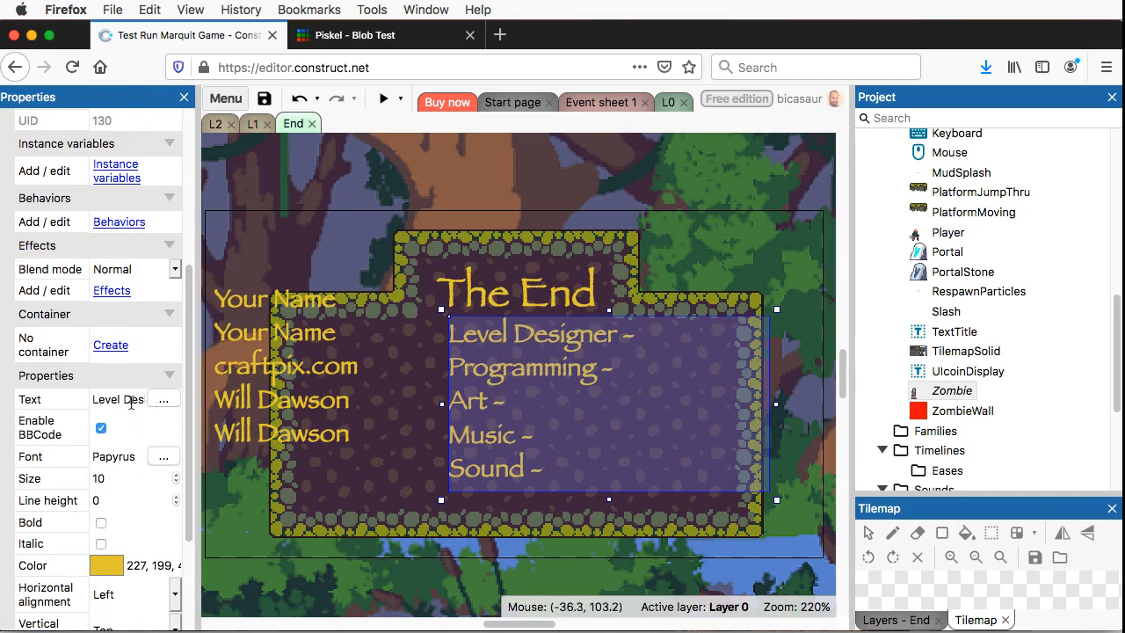
{"action": "left_click", "coordinate": [164, 399]}
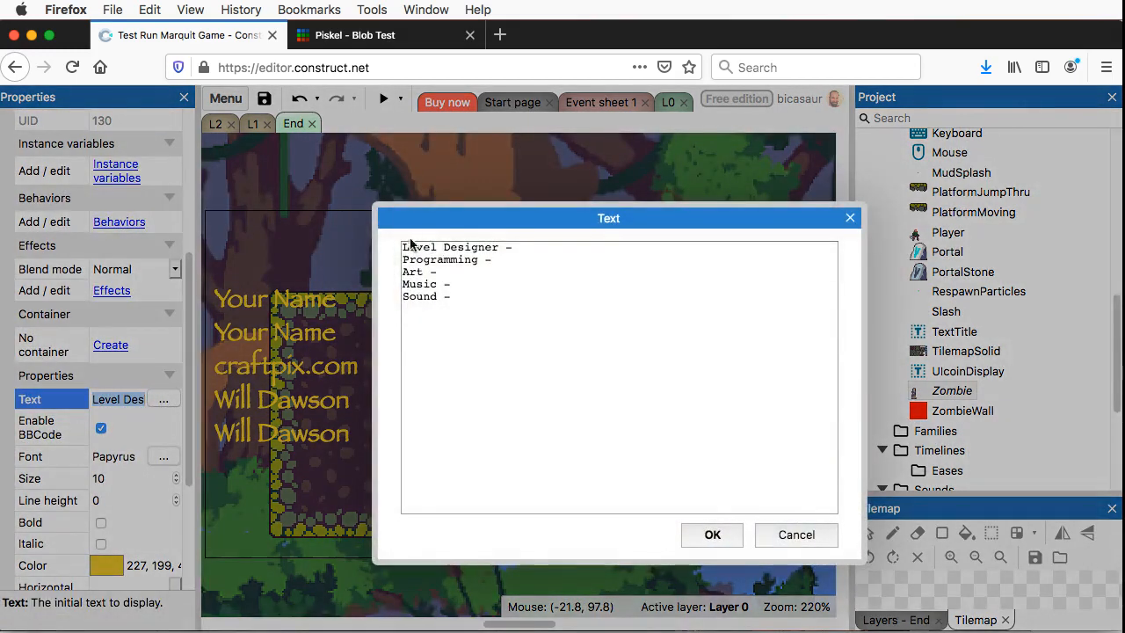
{"action": "left_click", "coordinate": [403, 249]}
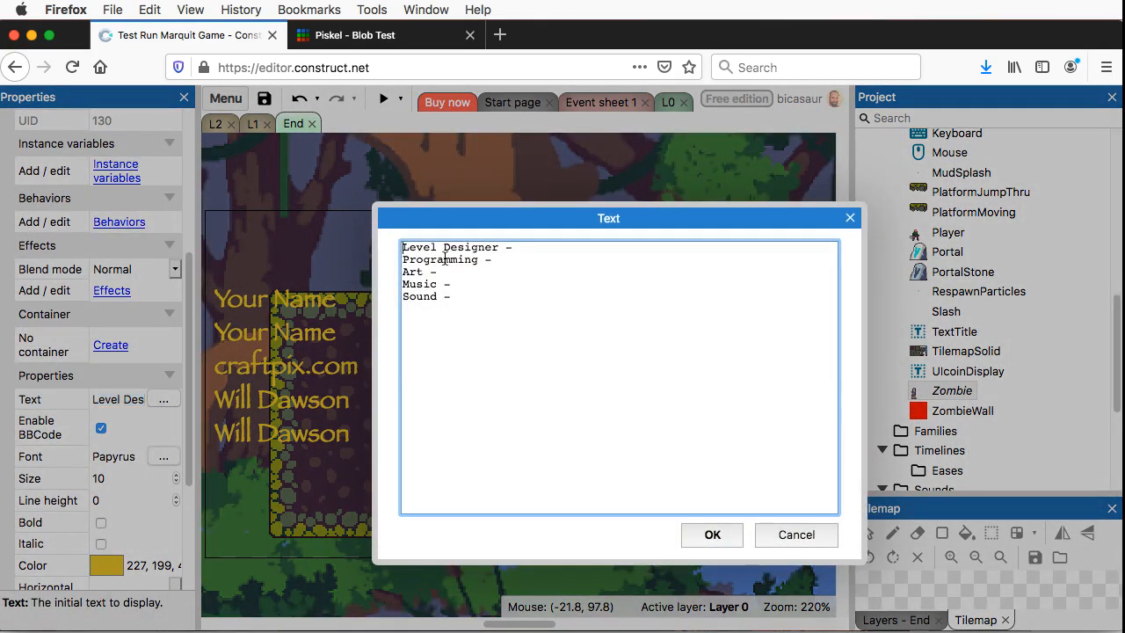
{"action": "type", "text": "-"}
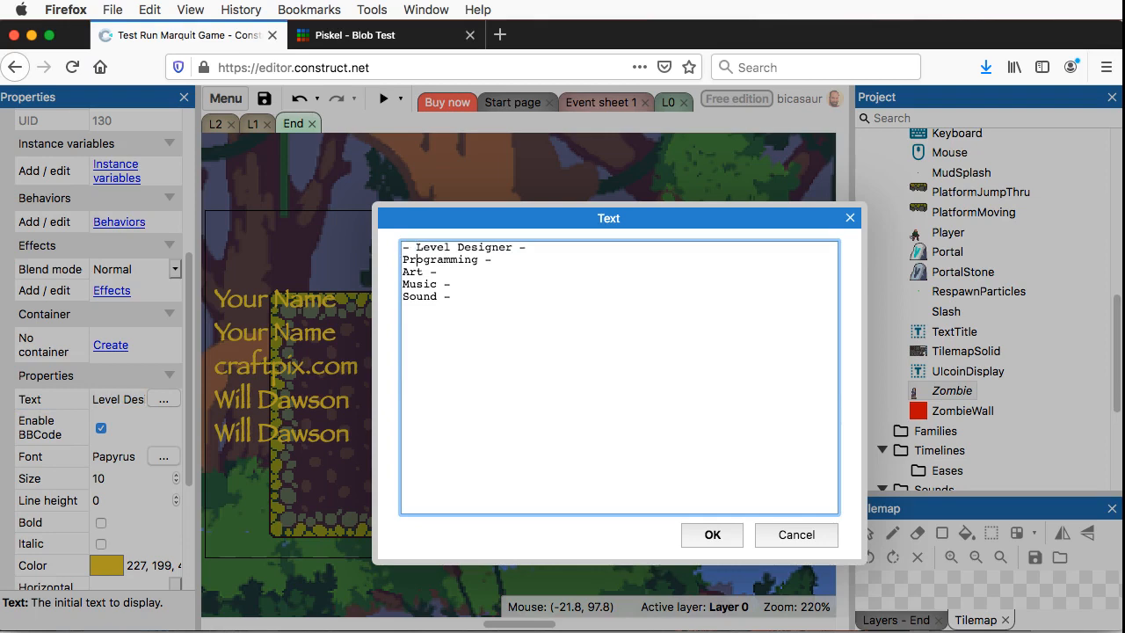
{"action": "left_click", "coordinate": [402, 259]}
{"action": "type", "text": "- "}
{"action": "type", "text": "- "}
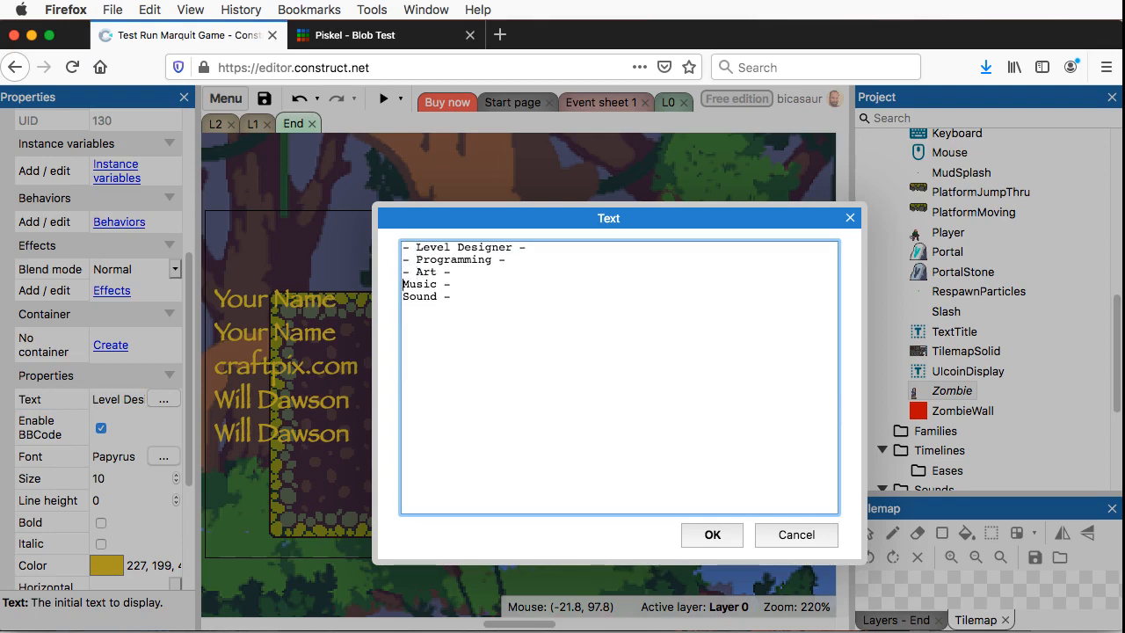
{"action": "type", "text": "- "}
{"action": "type", "text": "-"}
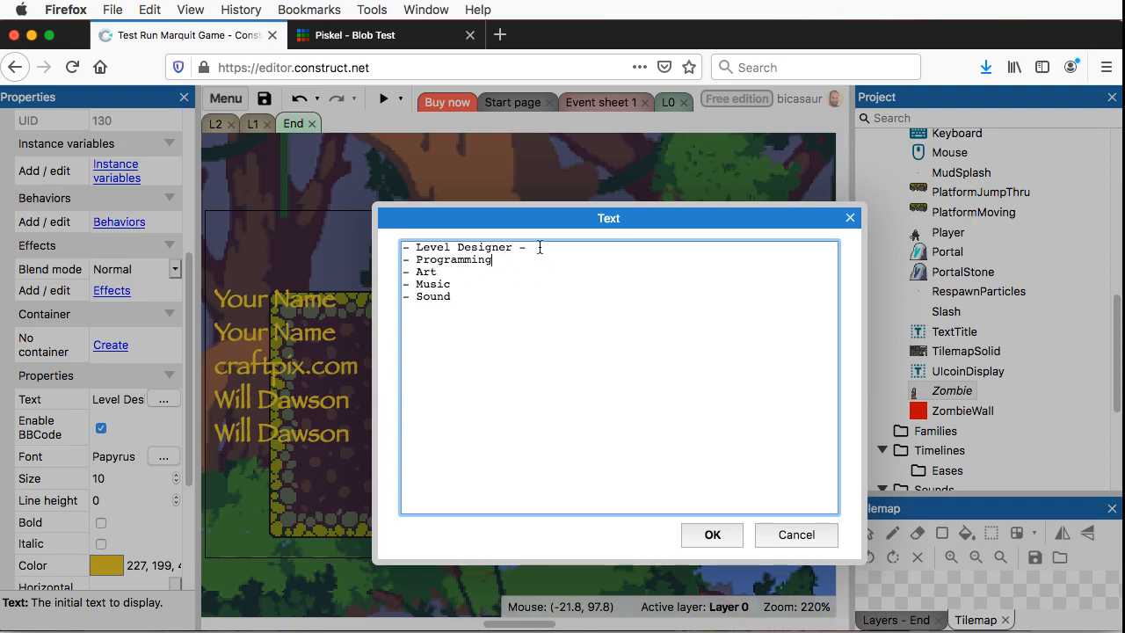
{"action": "left_click", "coordinate": [712, 535]}
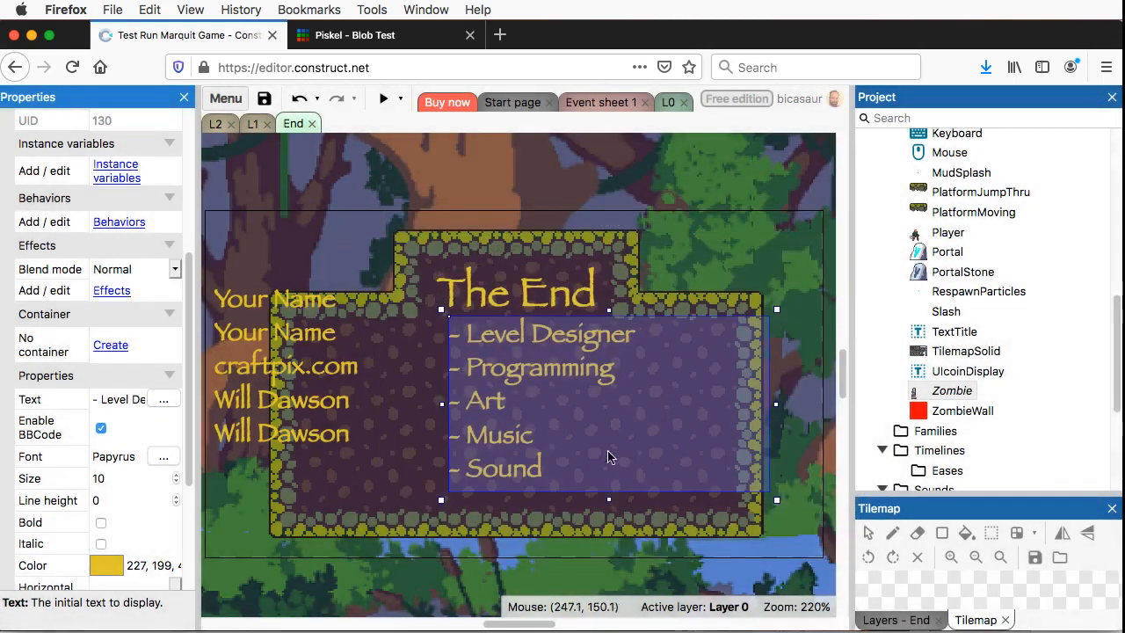
Step: Right-align the names text and place it at about -26, 54, then move the roles text to about 152, 56
{"action": "left_click", "coordinate": [325, 398]}
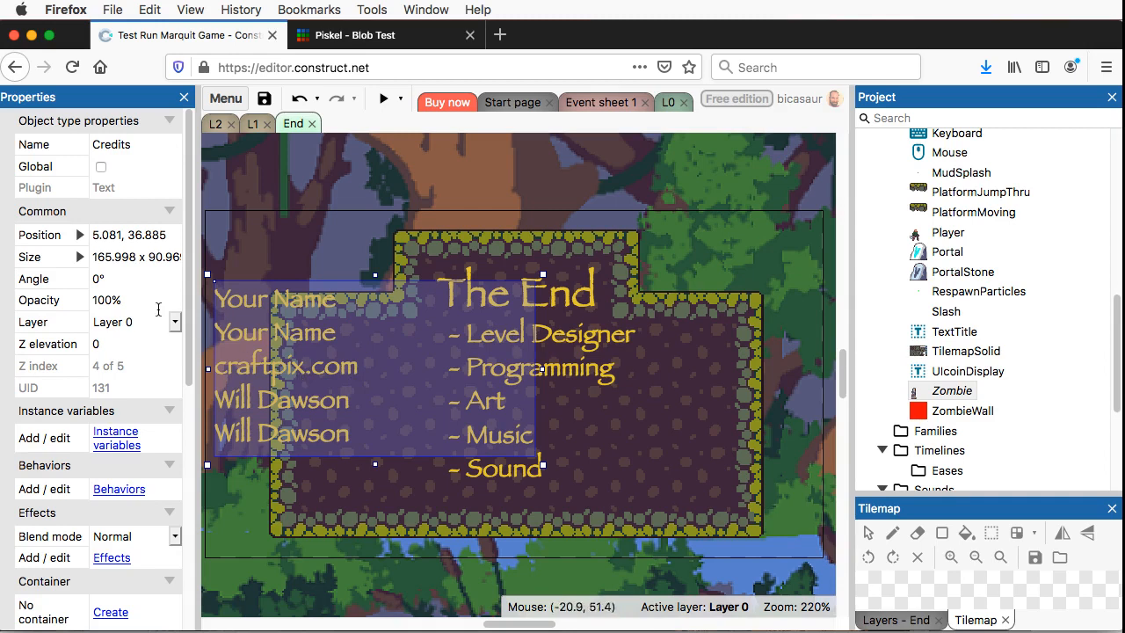
{"action": "left_click_drag", "start_coordinate": [190, 343], "coordinate": [185, 476]}
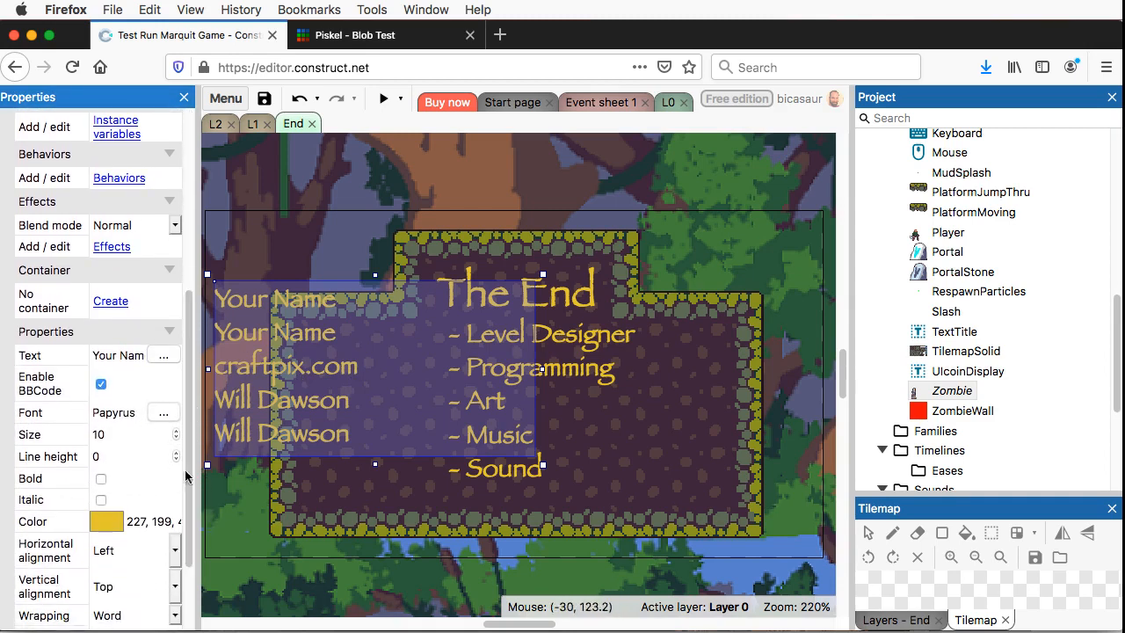
{"action": "scroll", "coordinate": [188, 459], "scroll_direction": "down", "scroll_amount": 3}
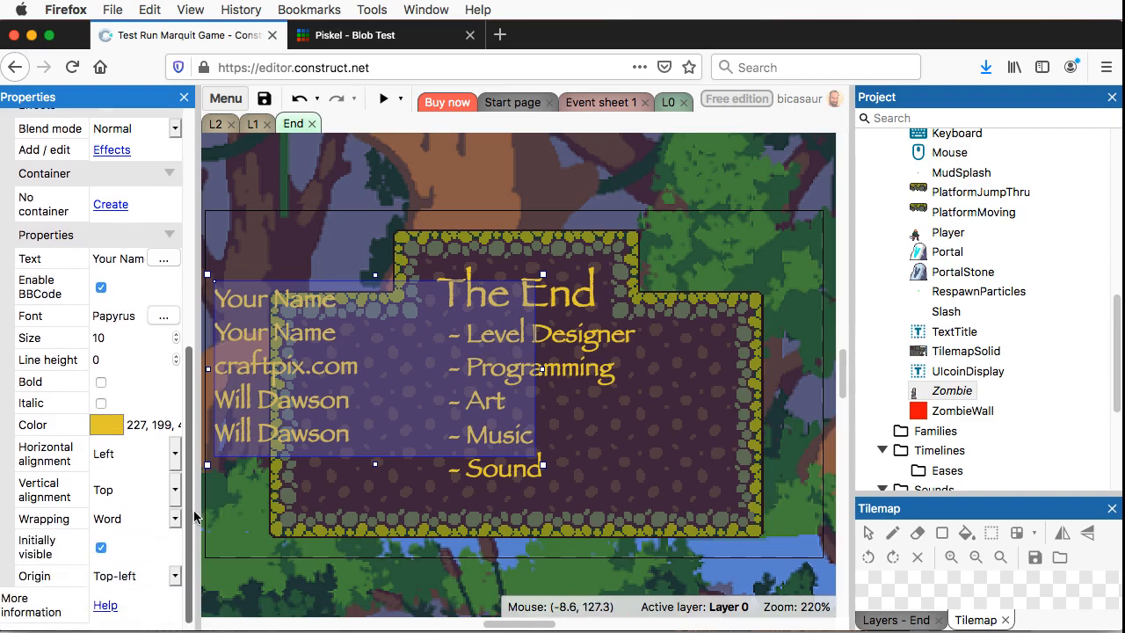
{"action": "left_click", "coordinate": [125, 457]}
{"action": "left_click", "coordinate": [123, 479]}
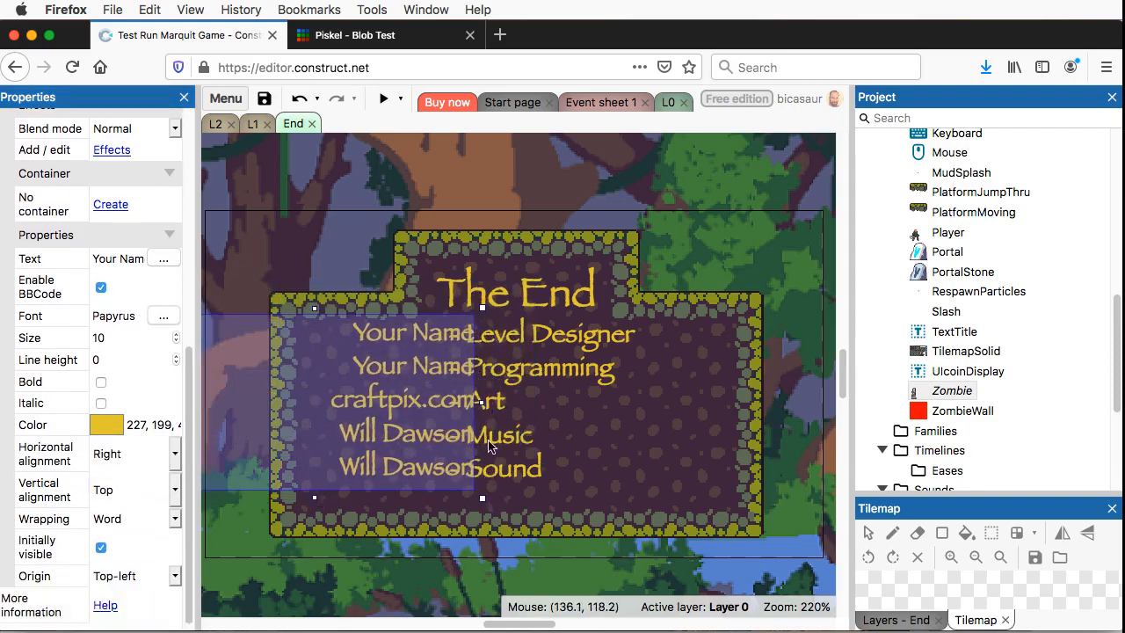
{"action": "left_click_drag", "start_coordinate": [568, 425], "coordinate": [613, 423]}
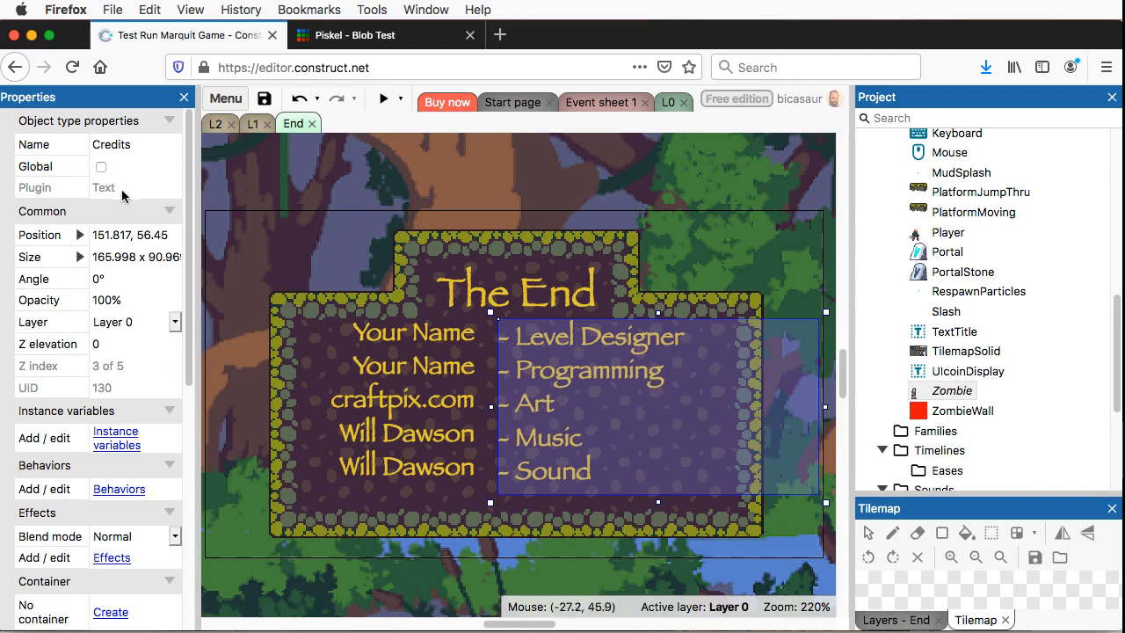
{"action": "scroll", "coordinate": [135, 557], "scroll_direction": "down", "scroll_amount": 3}
{"action": "scroll", "coordinate": [136, 557], "scroll_direction": "down", "scroll_amount": 2}
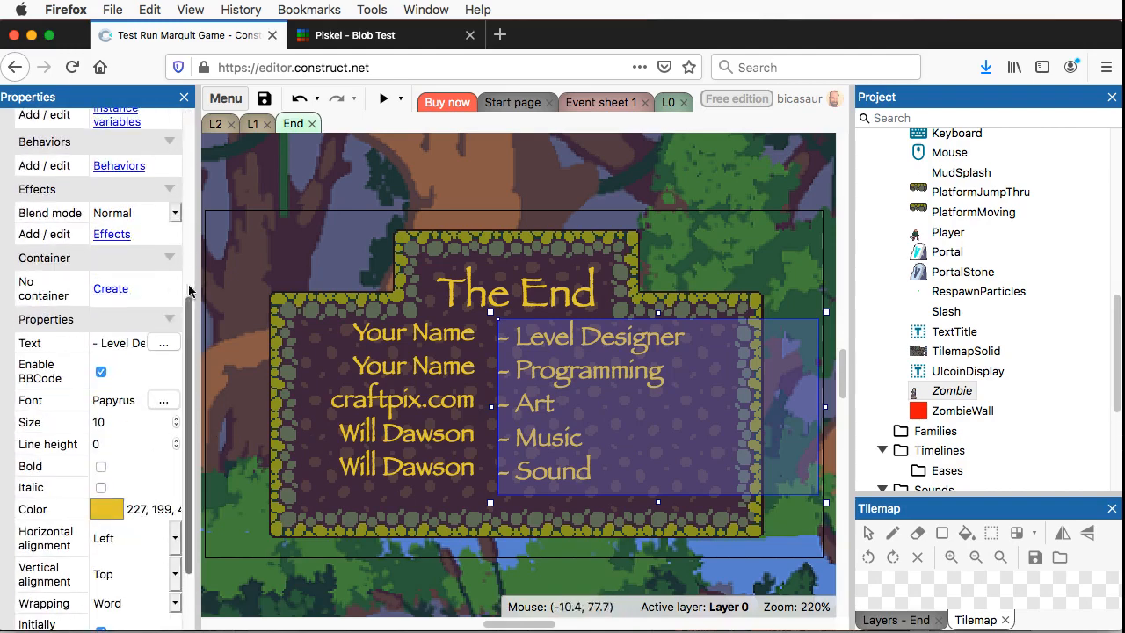
{"action": "left_click", "coordinate": [163, 343]}
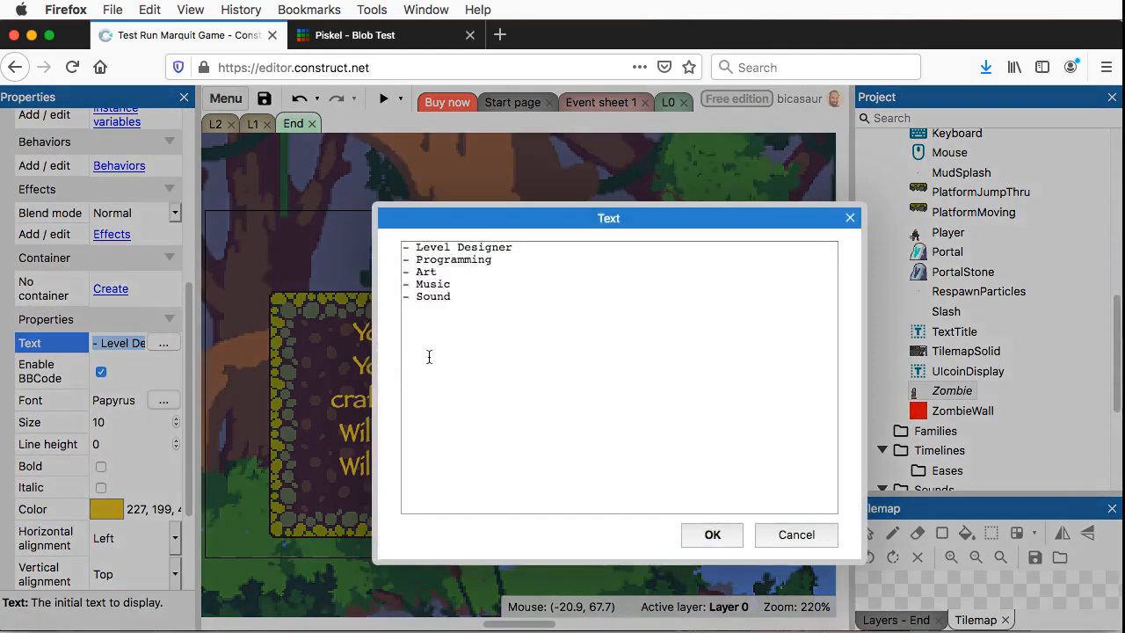
{"action": "left_click", "coordinate": [508, 260]}
{"action": "key", "text": "Escape"}
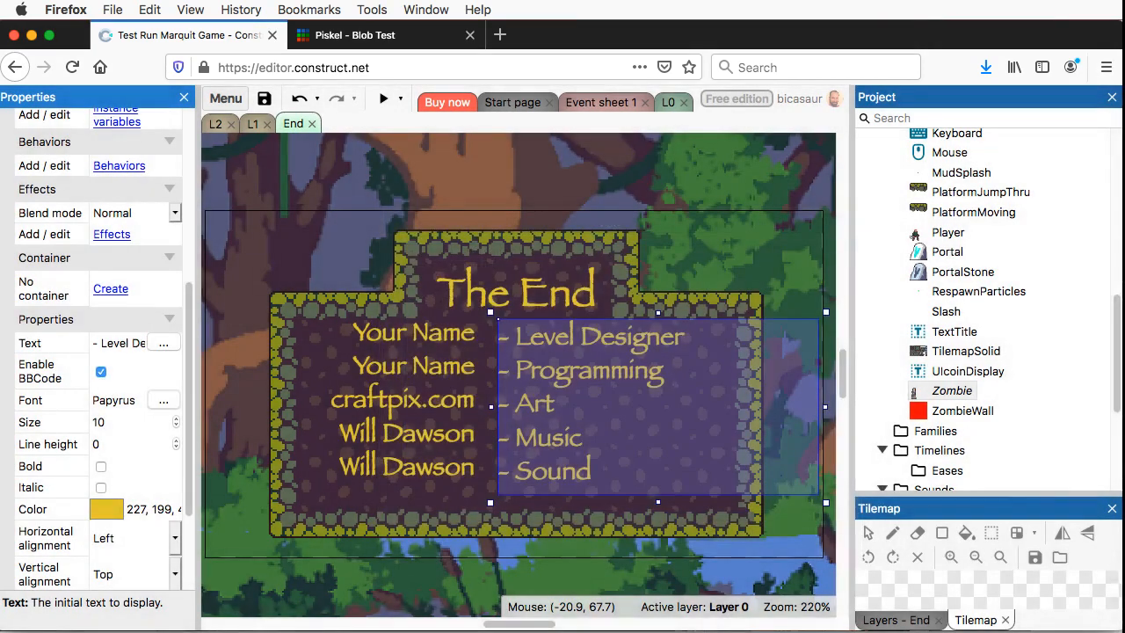
Step: Add the line "- Additional Art" below Programming in the roles text and extend its box downward to fit all six lines
{"action": "left_click", "coordinate": [165, 343]}
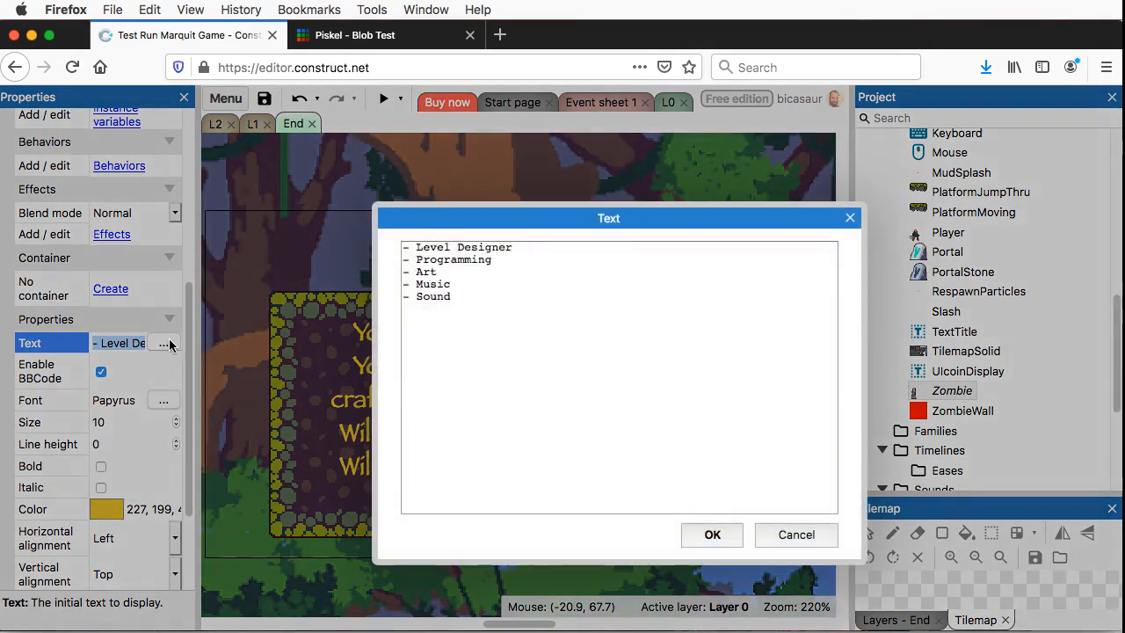
{"action": "left_click", "coordinate": [517, 257]}
{"action": "key", "text": "Return"}
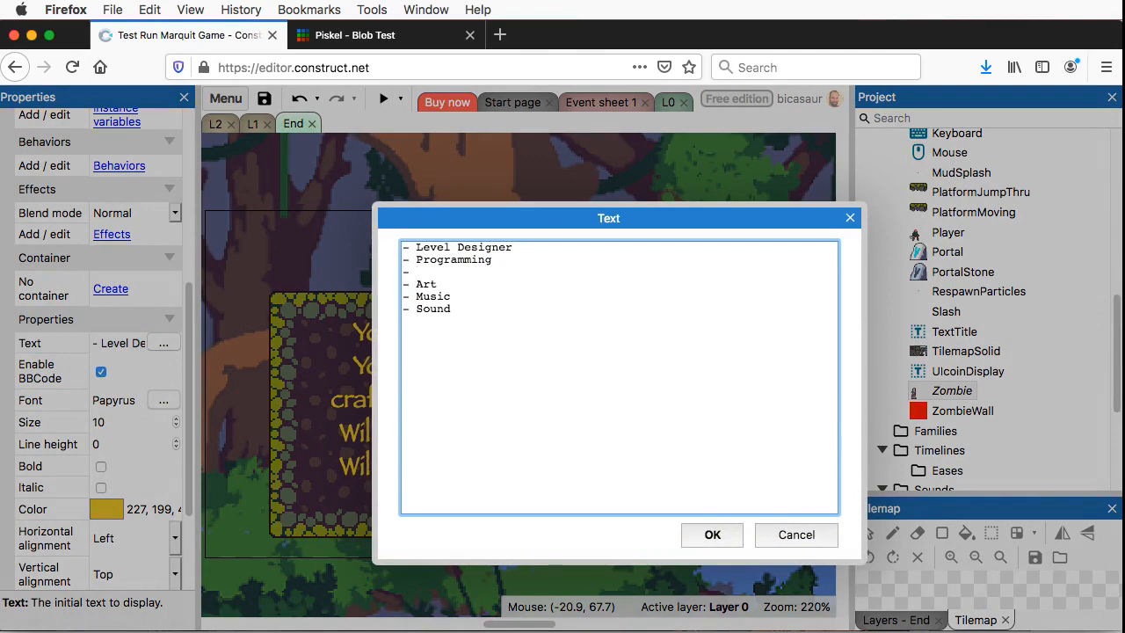
{"action": "type", "text": "- Additional"}
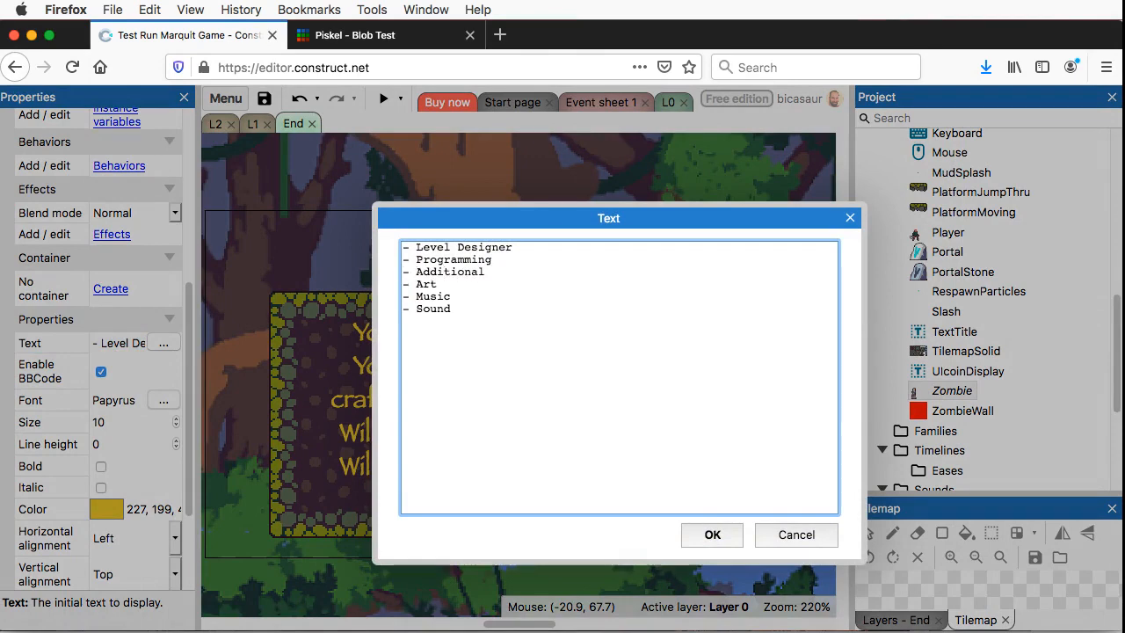
{"action": "type", "text": " Art"}
{"action": "left_click", "coordinate": [714, 537]}
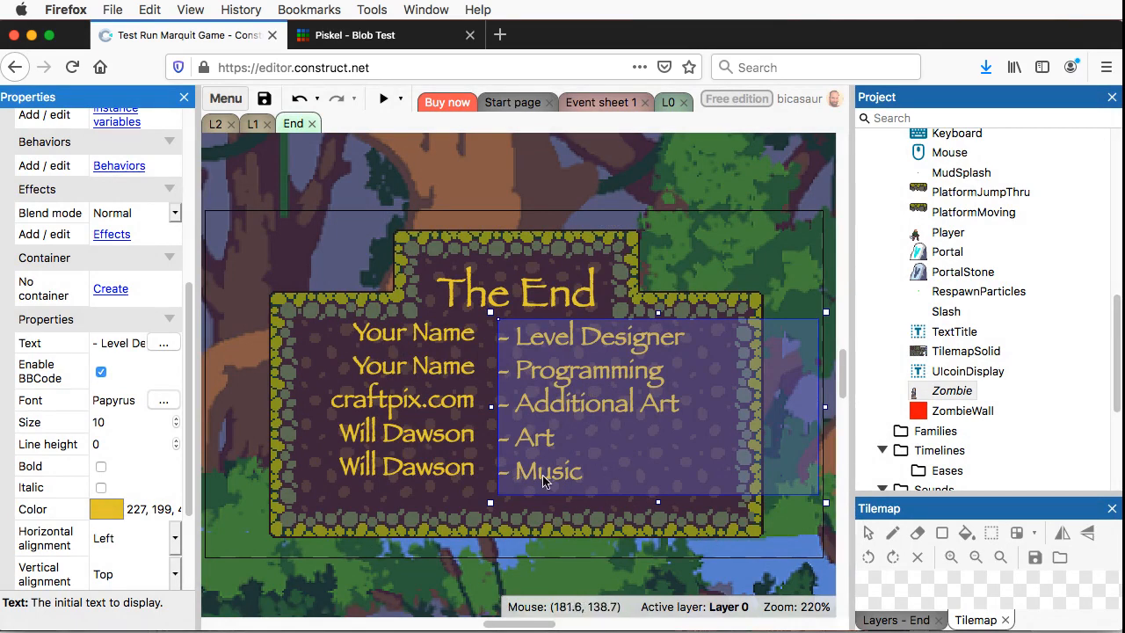
{"action": "left_click_drag", "start_coordinate": [653, 502], "coordinate": [658, 545]}
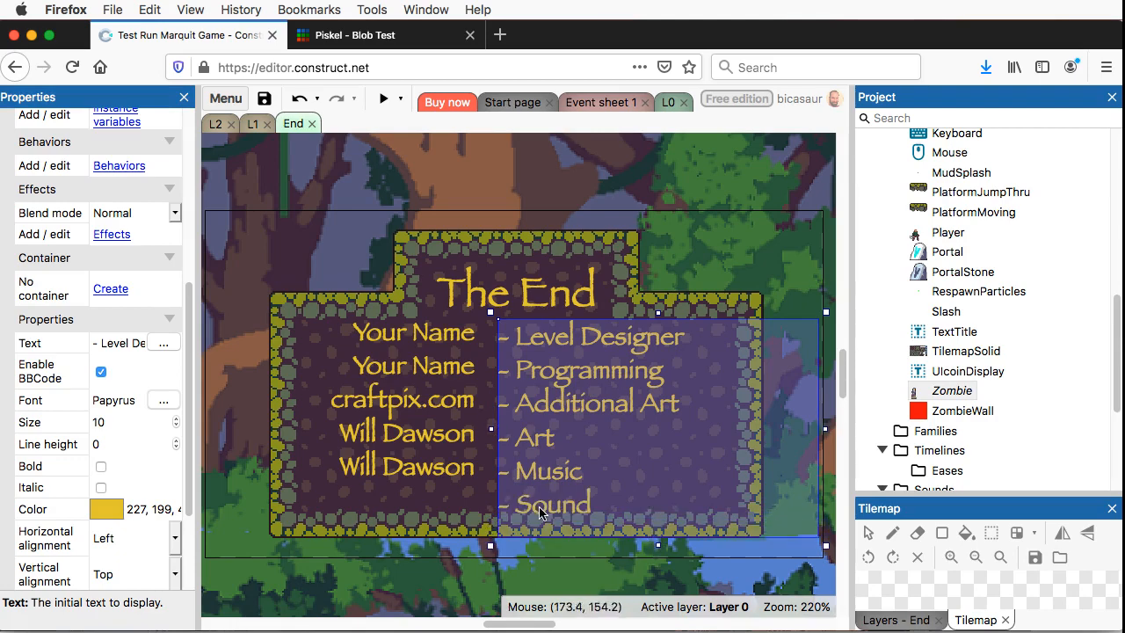
Step: Remove the second and last name lines, leave two blank lines above and one below craftpix.com, and heighten the names box to about 117
{"action": "left_click", "coordinate": [408, 413]}
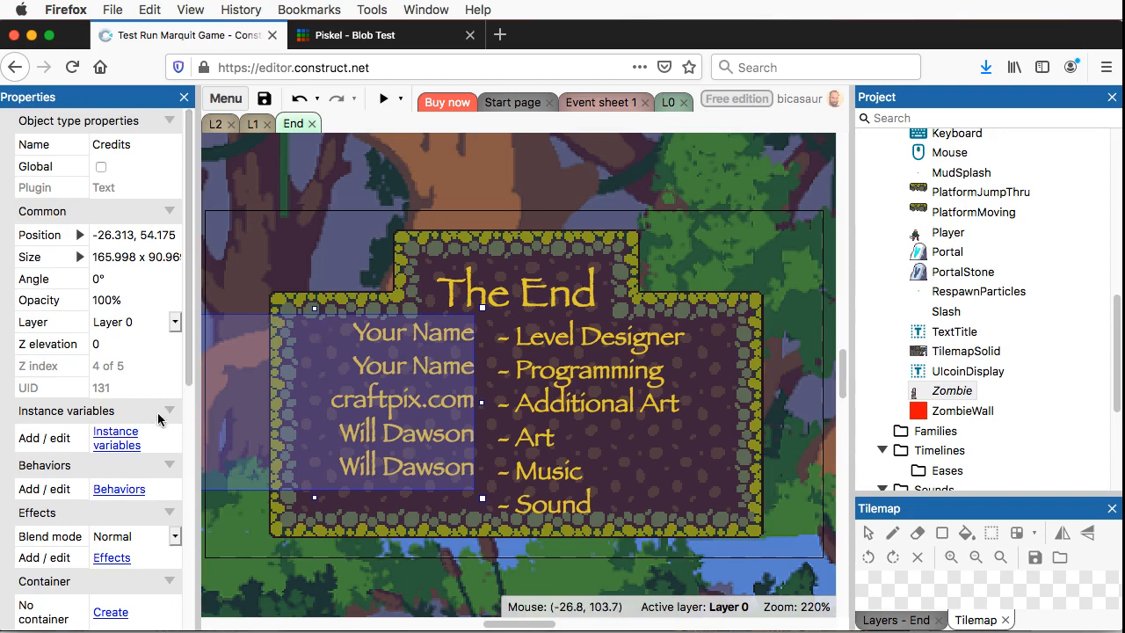
{"action": "scroll", "coordinate": [139, 486], "scroll_direction": "down", "scroll_amount": 4}
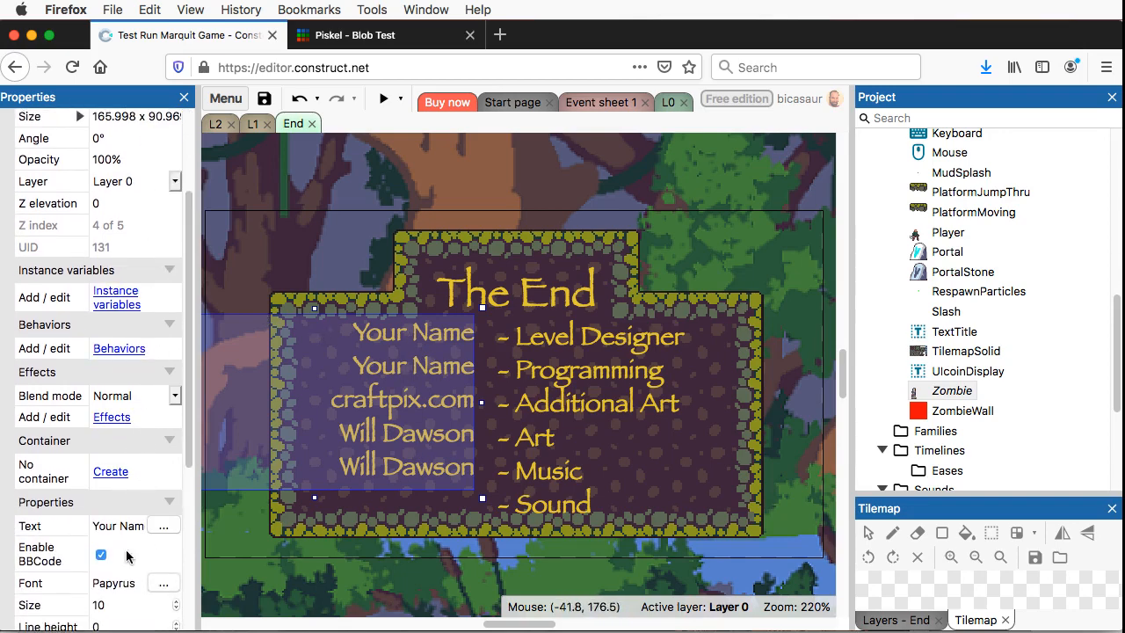
{"action": "double_click", "coordinate": [160, 525]}
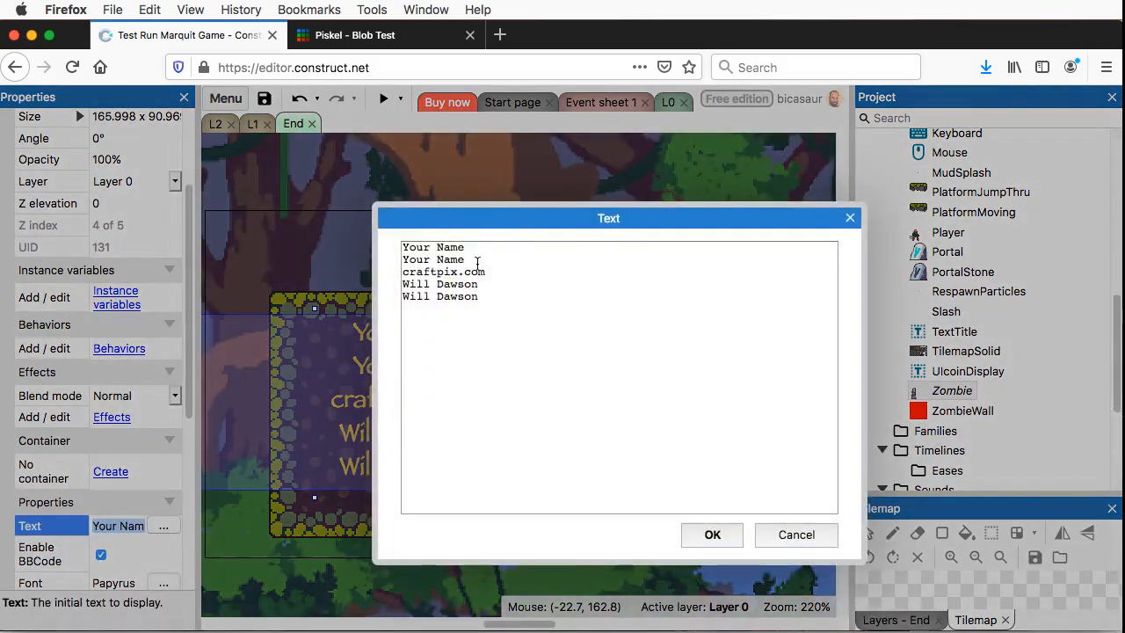
{"action": "left_click", "coordinate": [475, 260]}
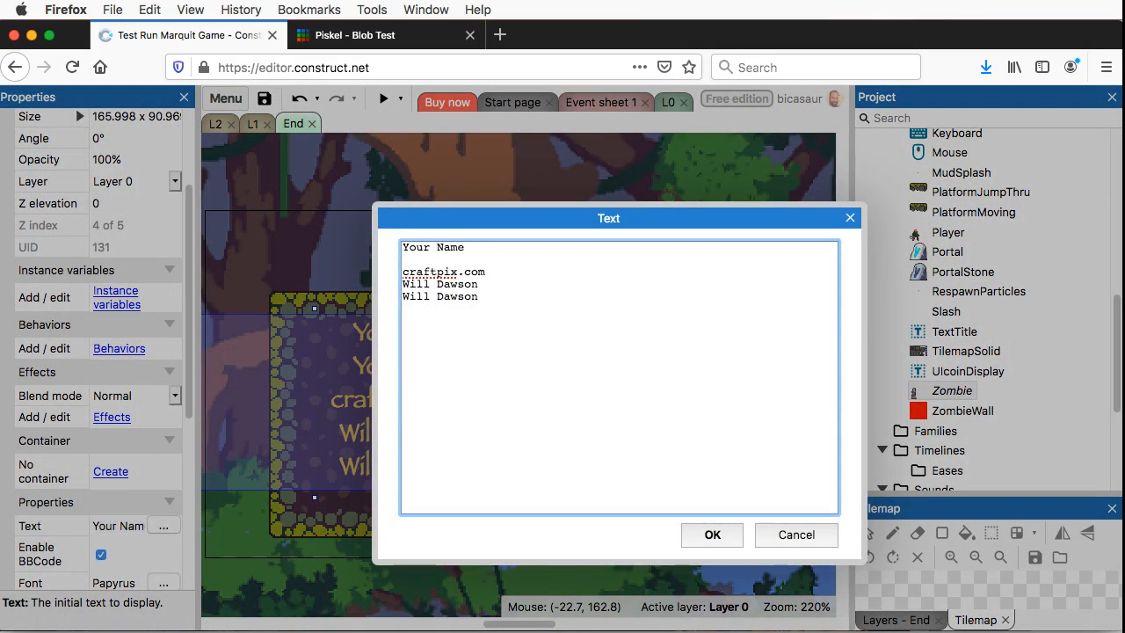
{"action": "key", "text": "Return"}
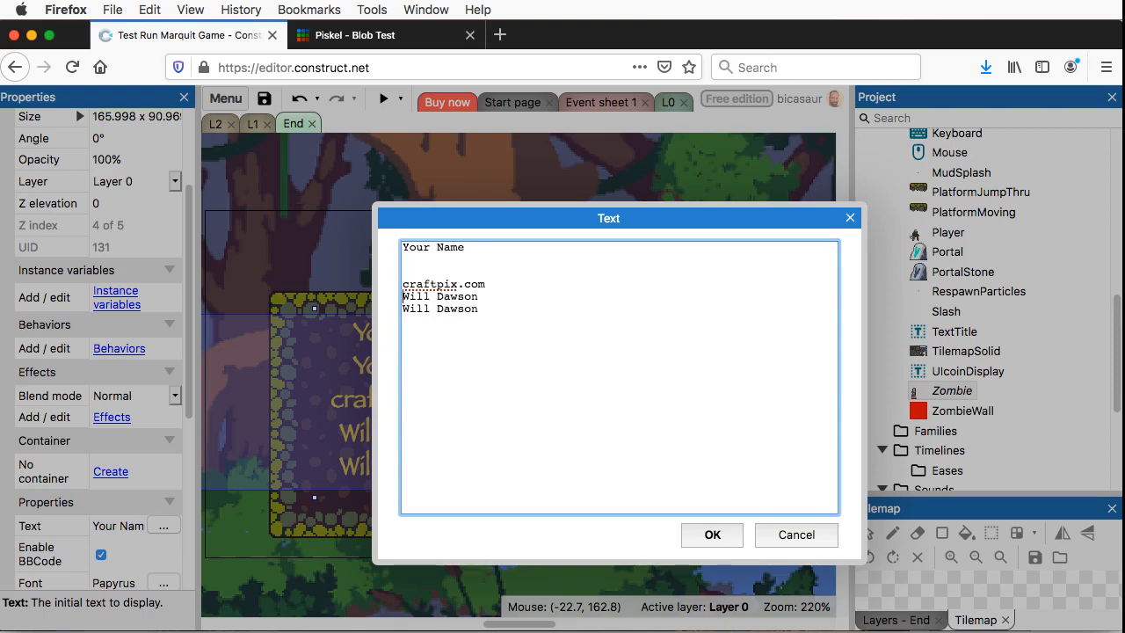
{"action": "key", "text": "Return"}
{"action": "key", "text": "shift+End"}
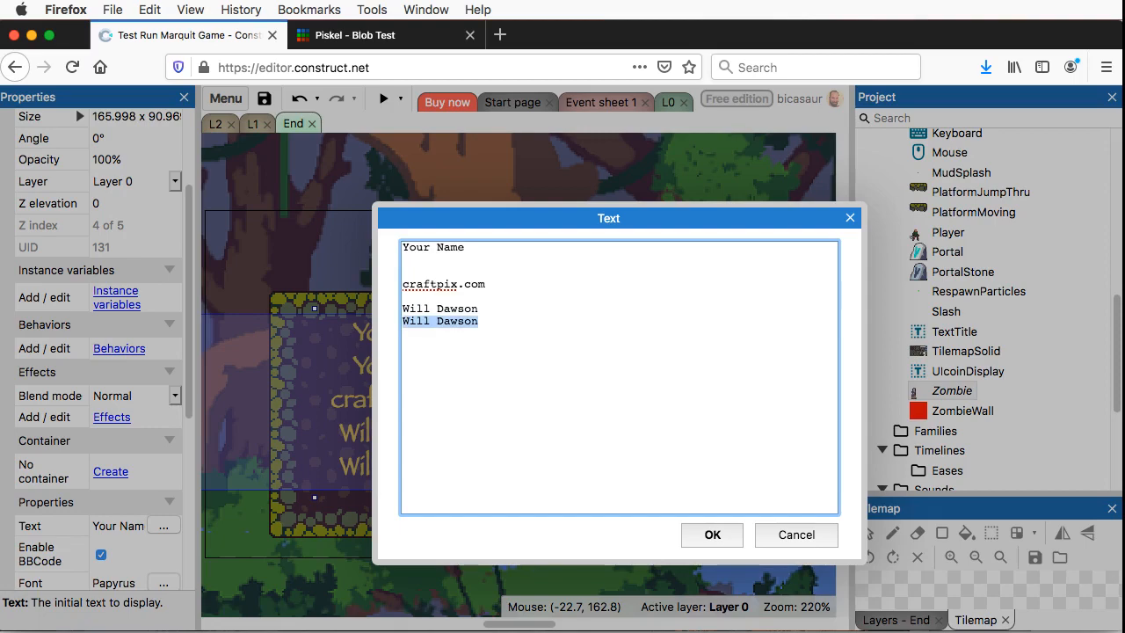
{"action": "key", "text": "BackSpace"}
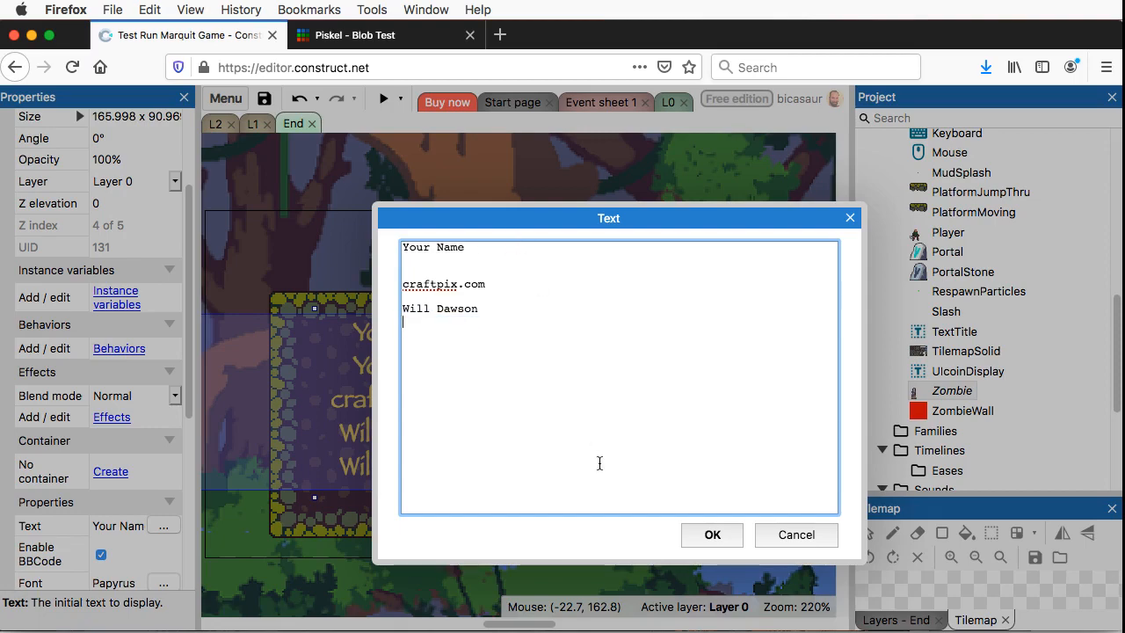
{"action": "left_click", "coordinate": [712, 535]}
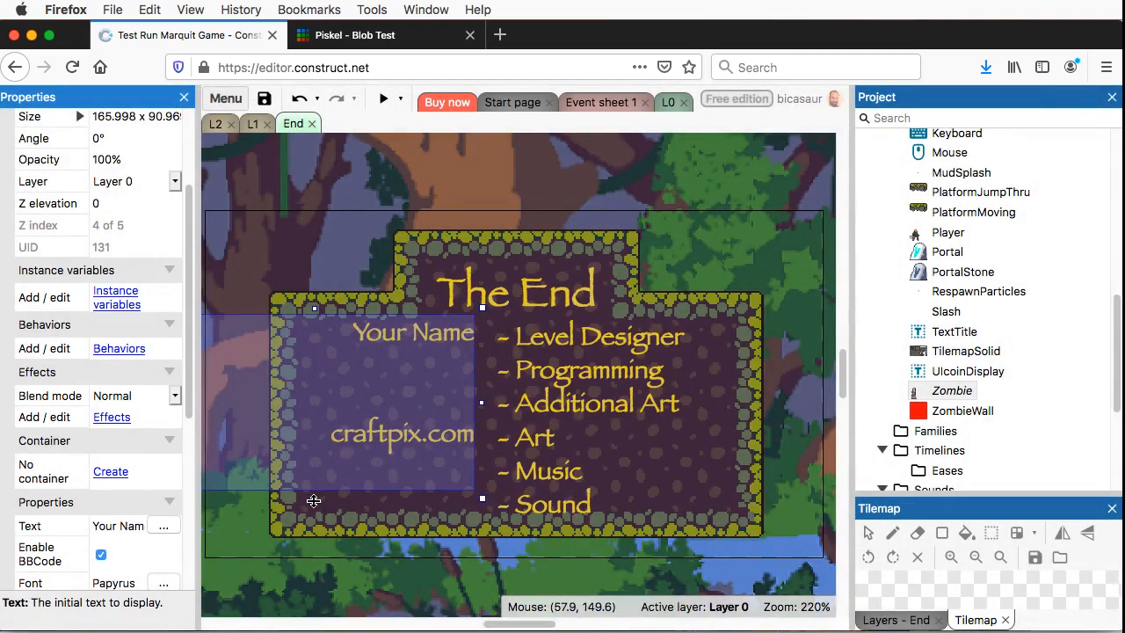
{"action": "left_click_drag", "start_coordinate": [314, 498], "coordinate": [314, 548]}
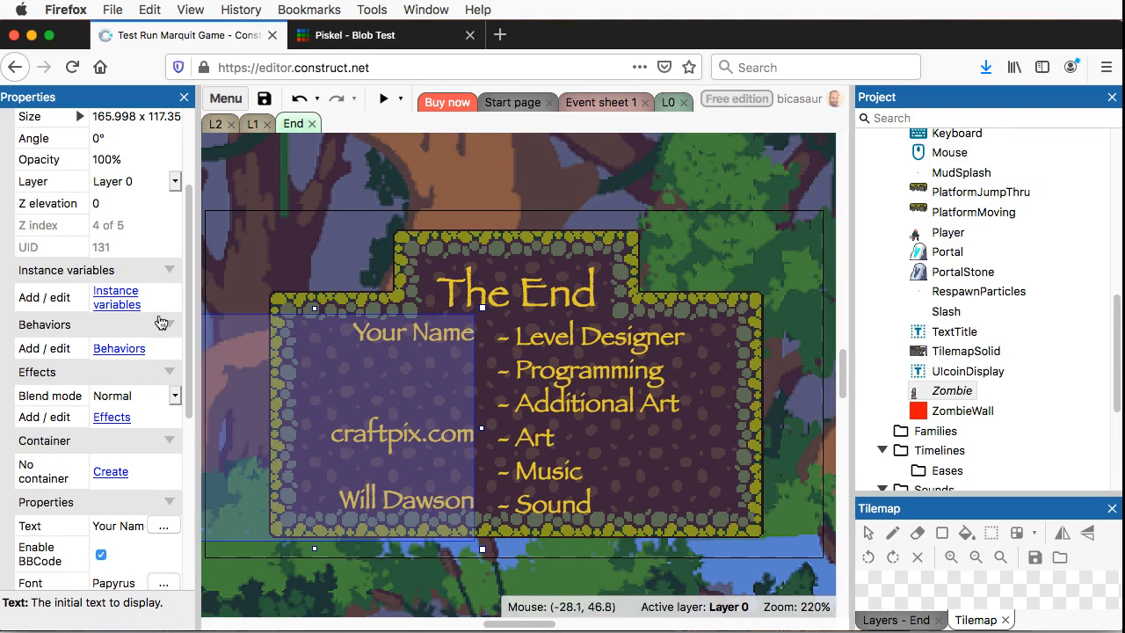
Step: Remove the blank line below craftpix.com in the names text
{"action": "left_click", "coordinate": [164, 526]}
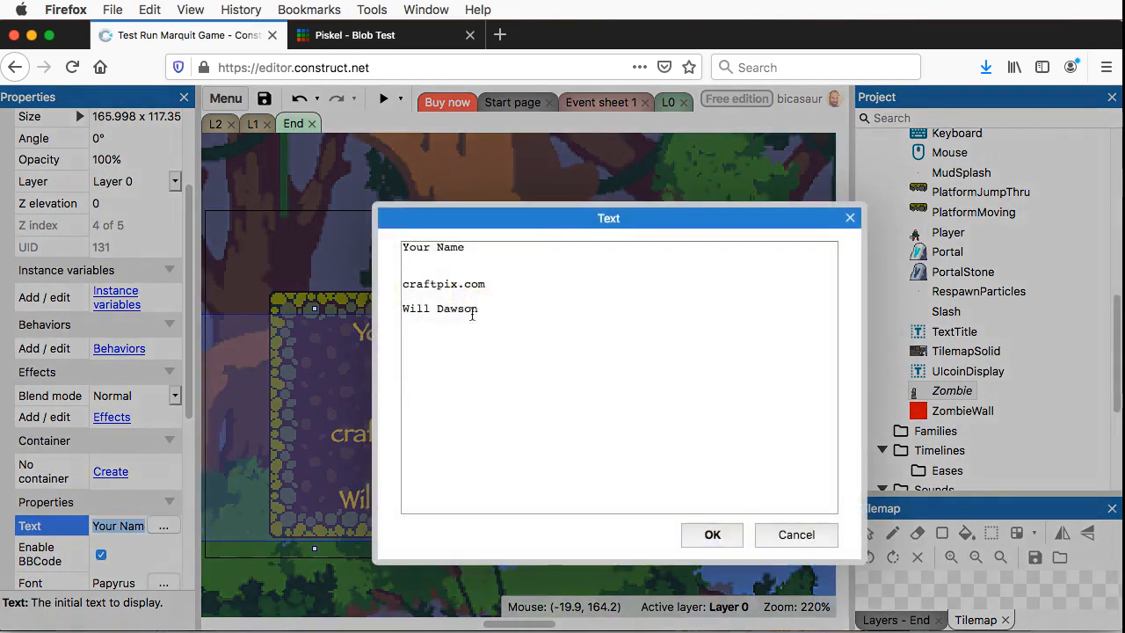
{"action": "left_click", "coordinate": [471, 299]}
{"action": "key", "text": "BackSpace"}
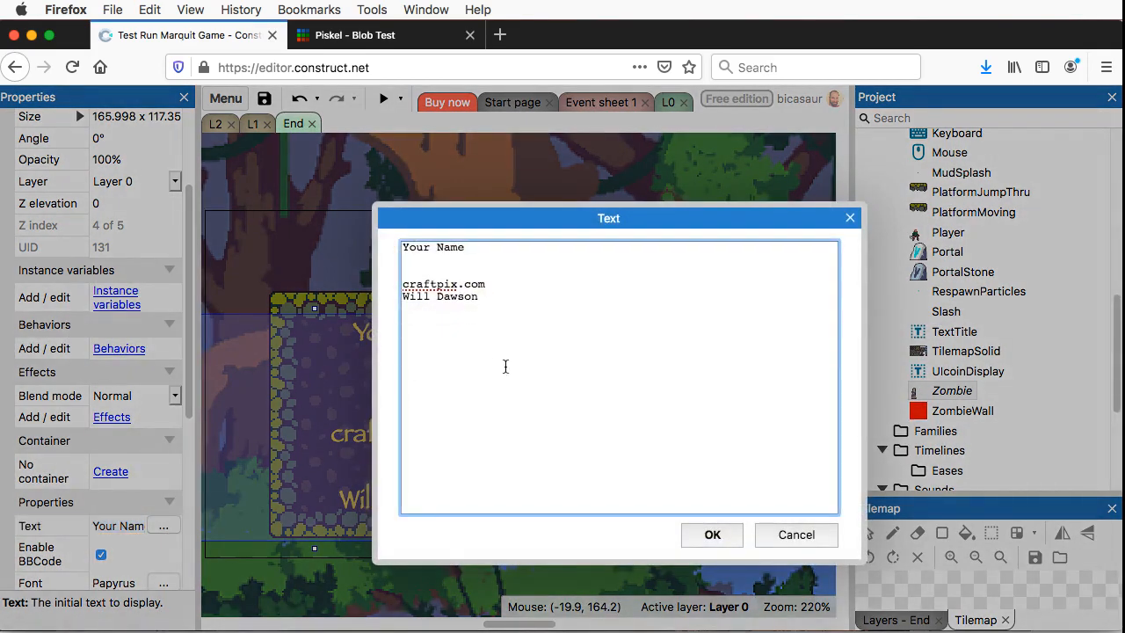
{"action": "left_click", "coordinate": [713, 537]}
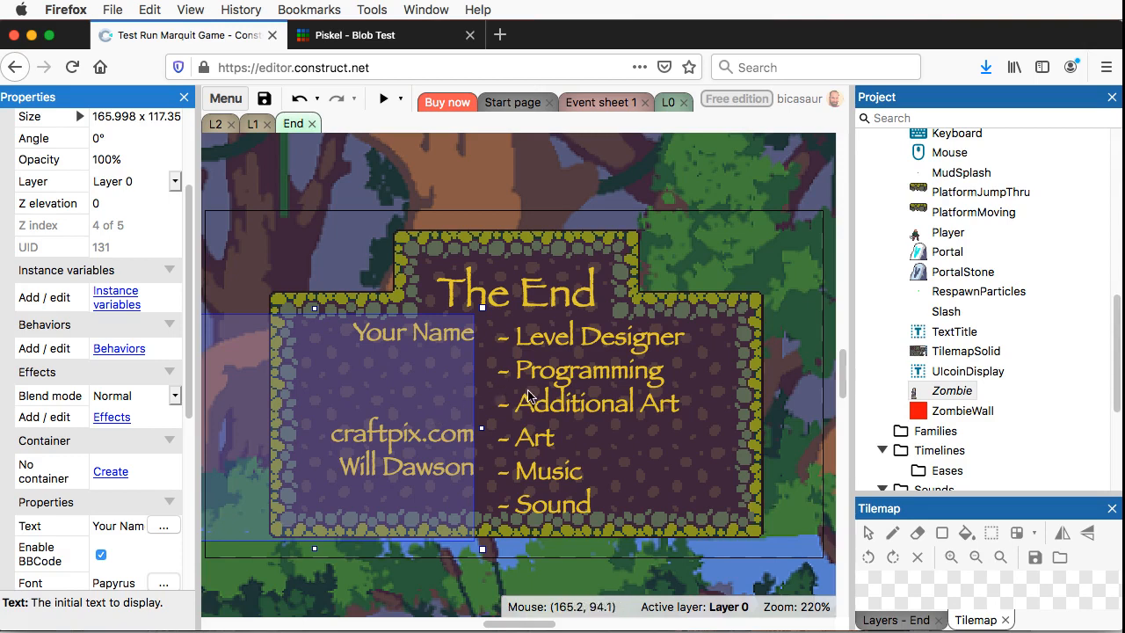
Step: Move the names text to about -19, 56 and the roles text to about 155, 56
{"action": "left_click_drag", "start_coordinate": [441, 404], "coordinate": [455, 405]}
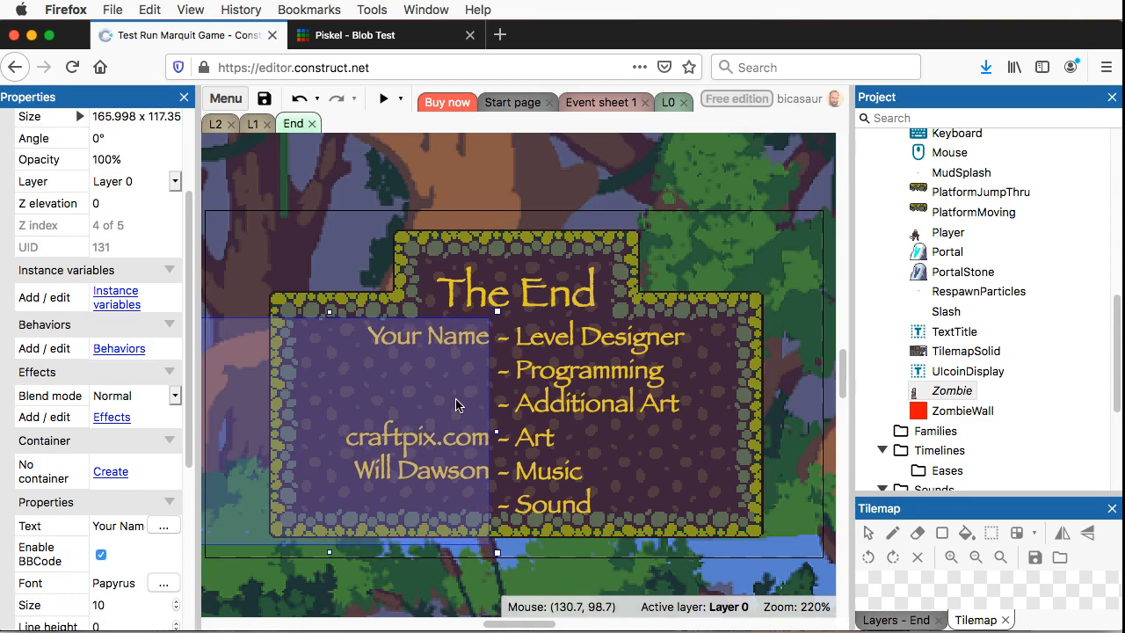
{"action": "left_click_drag", "start_coordinate": [550, 401], "coordinate": [559, 402]}
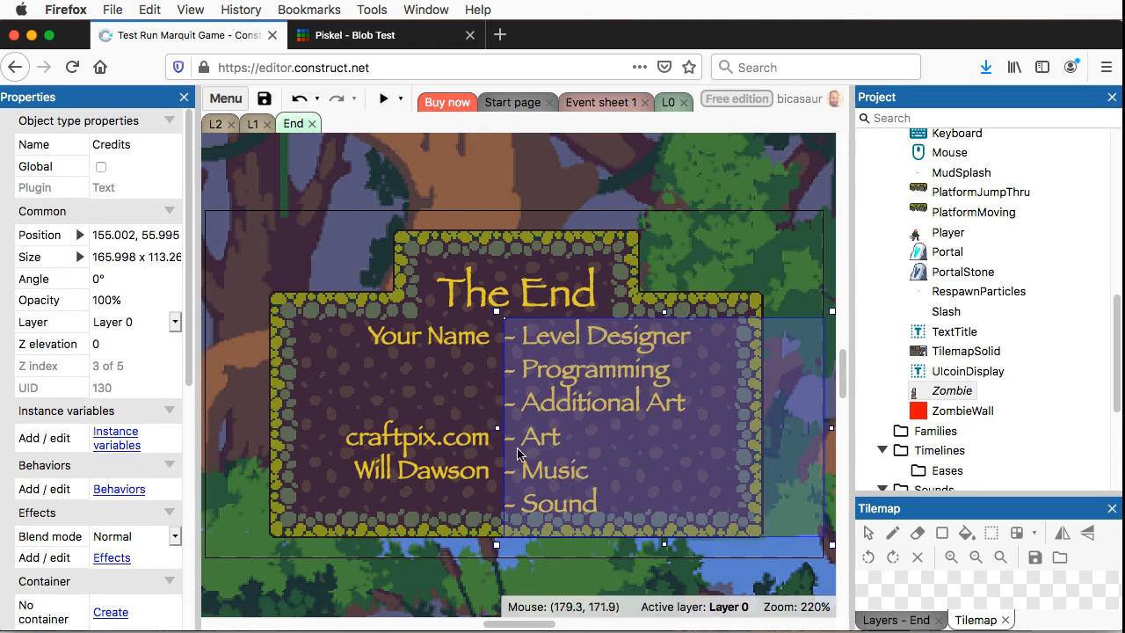
{"action": "scroll", "coordinate": [133, 441], "scroll_direction": "down", "scroll_amount": 5}
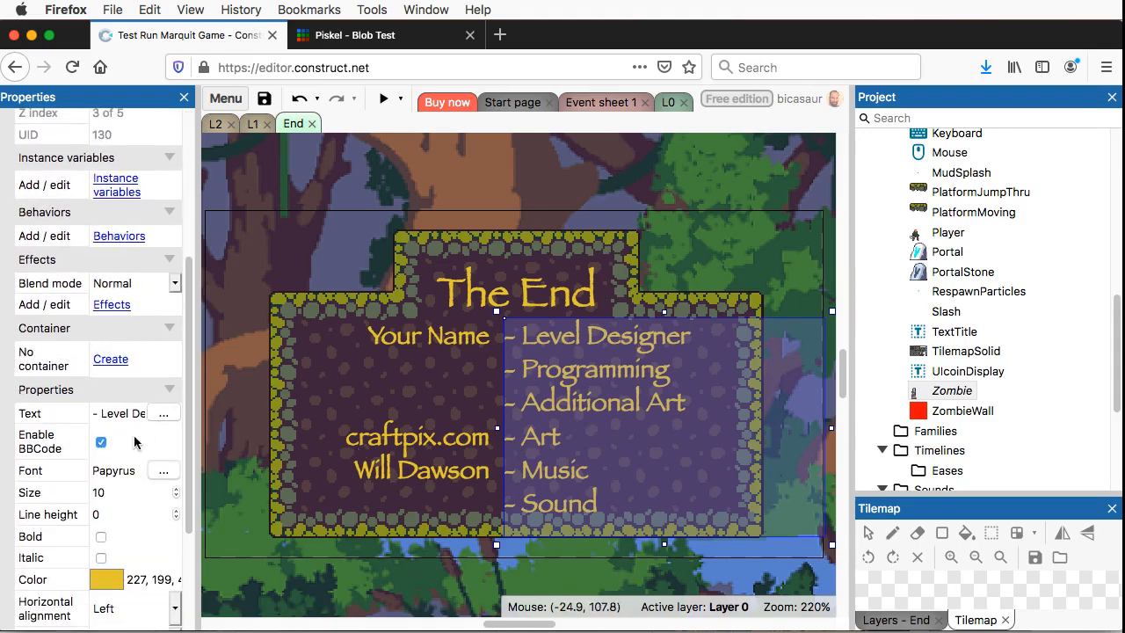
{"action": "left_click", "coordinate": [163, 413]}
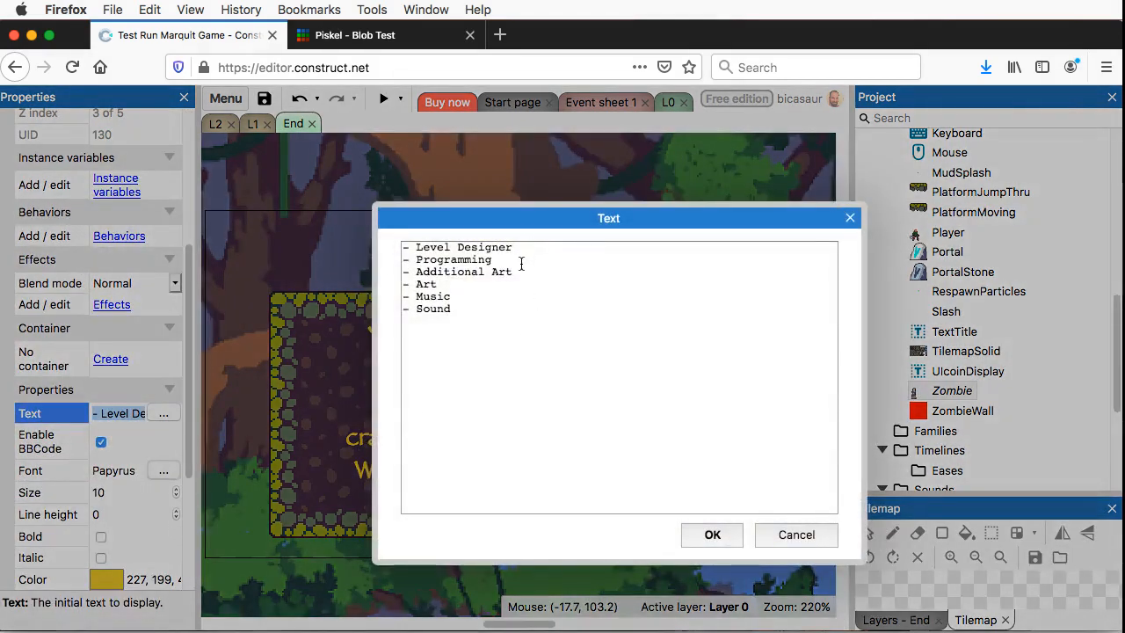
{"action": "left_click", "coordinate": [525, 273]}
{"action": "key", "text": "Escape"}
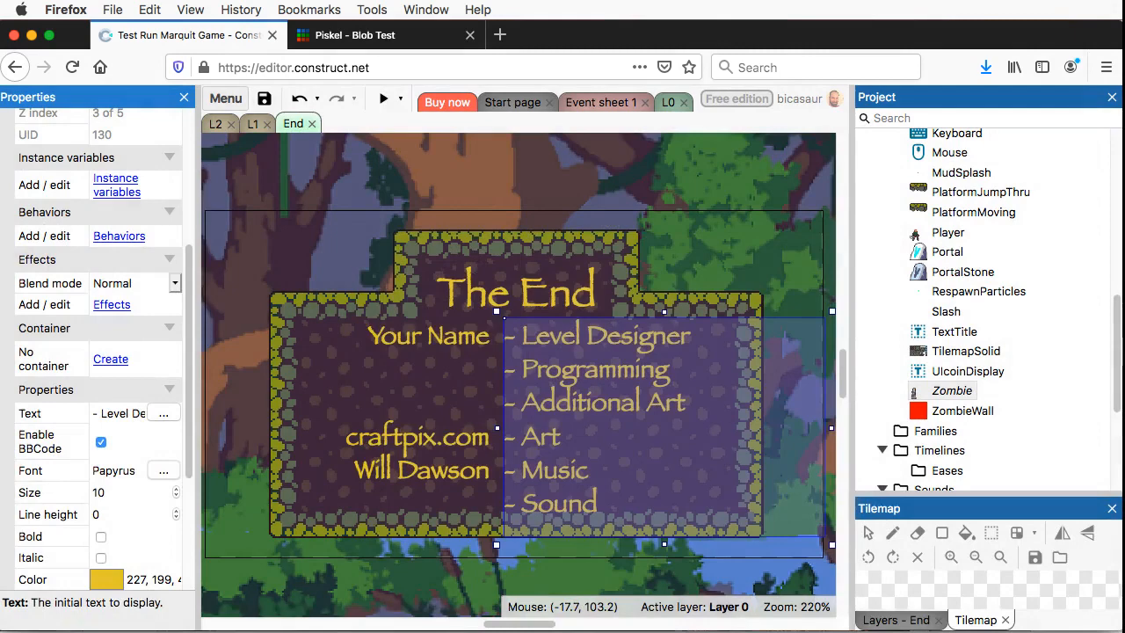
Step: Insert a blank line above and below "- Art" in the roles text and extend its box downward to a height of about 193
{"action": "left_click", "coordinate": [163, 414]}
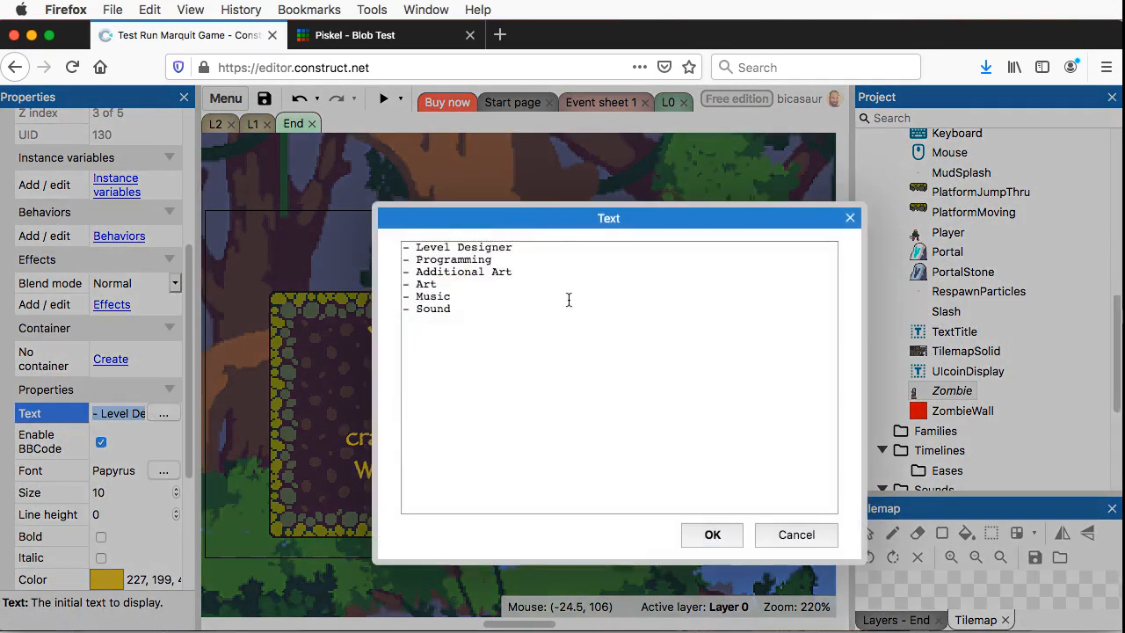
{"action": "left_click", "coordinate": [539, 271]}
{"action": "key", "text": "Return"}
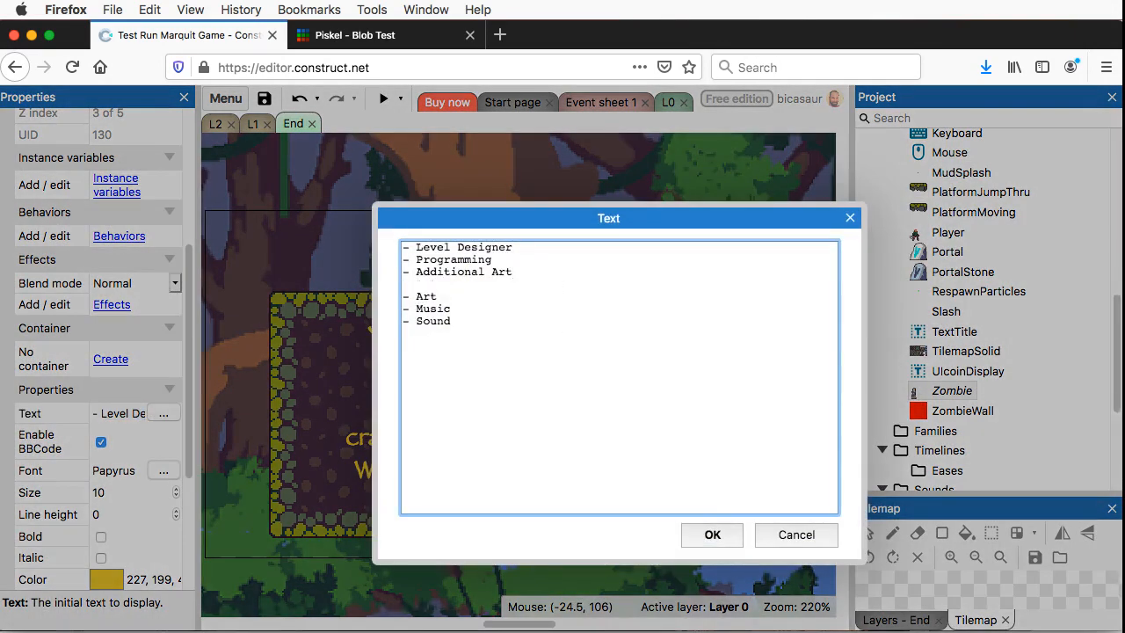
{"action": "left_click", "coordinate": [492, 296]}
{"action": "key", "text": "Return"}
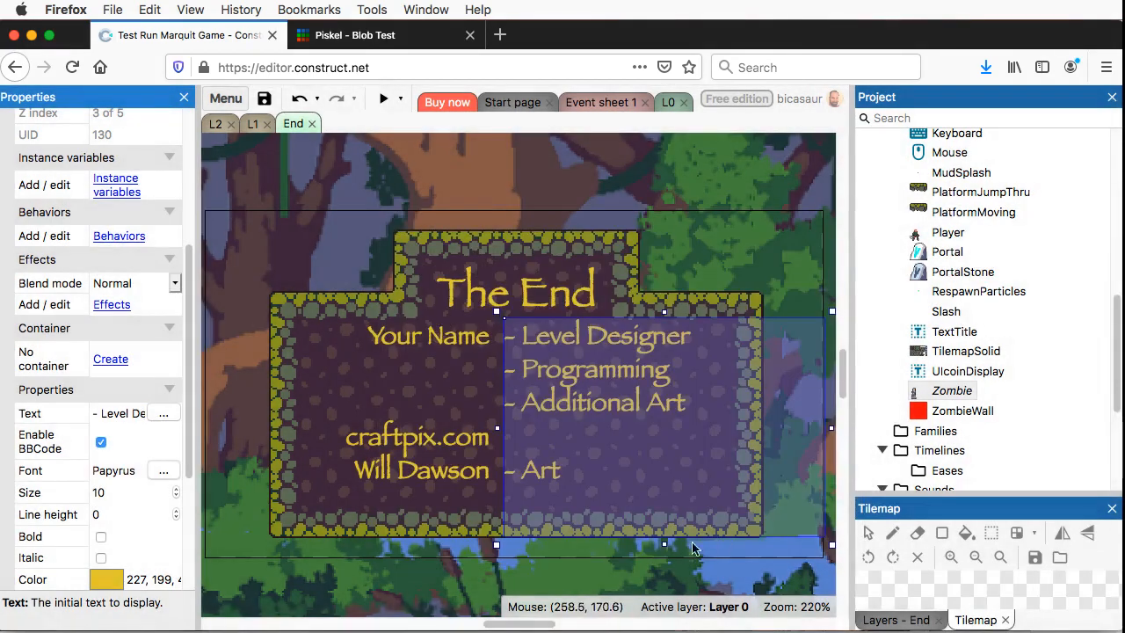
{"action": "left_click_drag", "start_coordinate": [665, 544], "coordinate": [664, 422]}
{"action": "scroll", "coordinate": [586, 273], "scroll_direction": "up", "scroll_amount": 2}
{"action": "scroll", "coordinate": [584, 278], "scroll_direction": "up", "scroll_amount": 2}
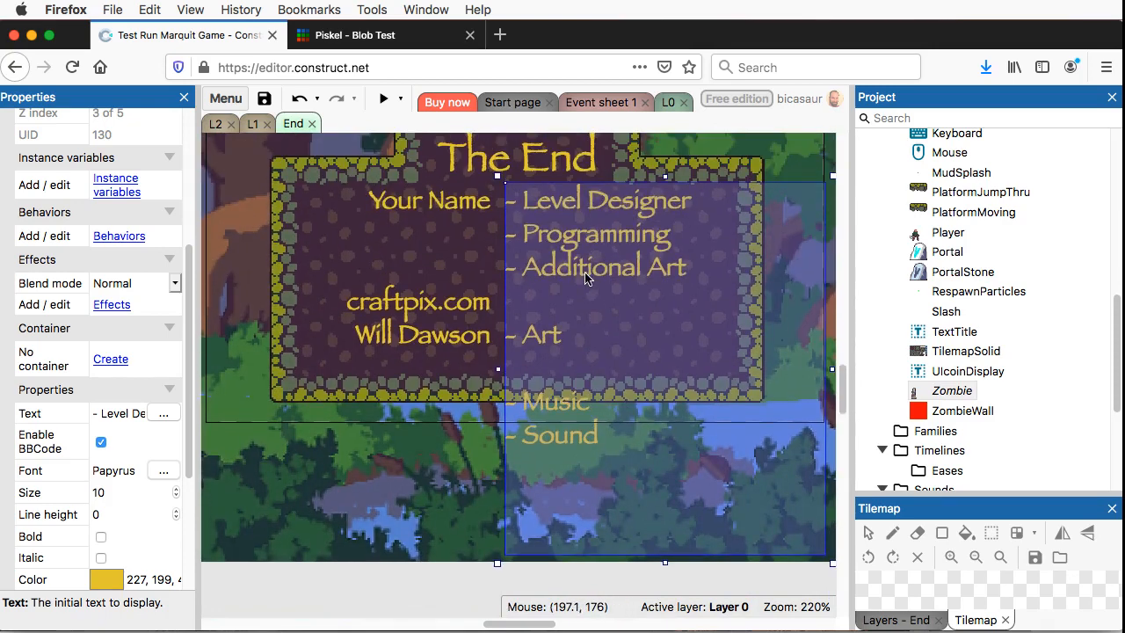
Step: Add one blank line above and one below craftpix.com in the names text and extend its box downward to about 177 high
{"action": "left_click", "coordinate": [400, 309]}
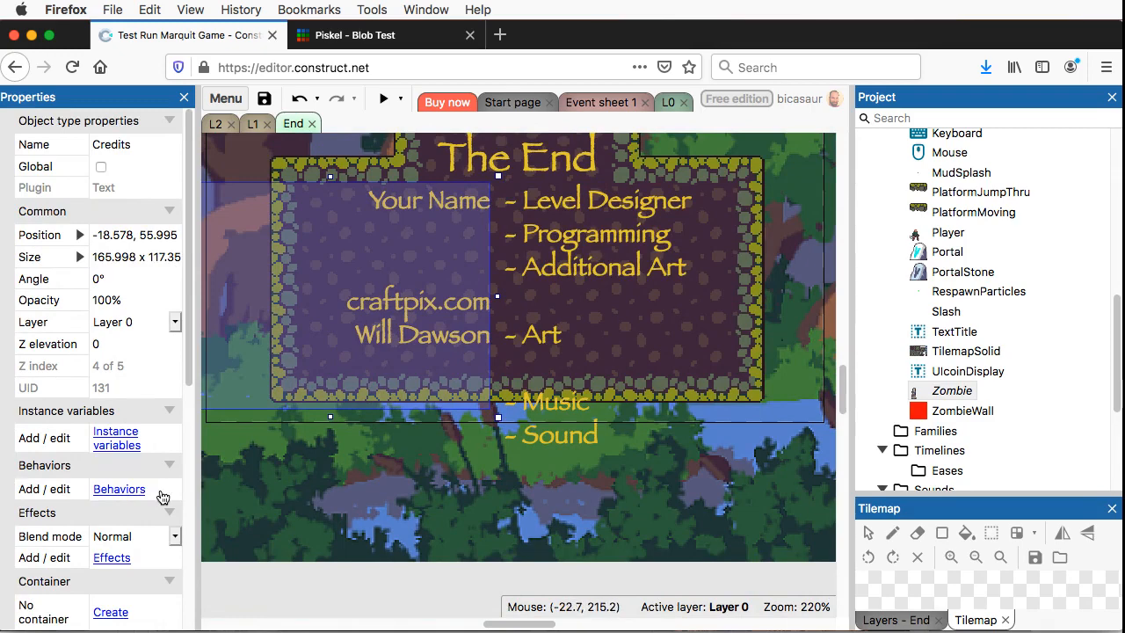
{"action": "scroll", "coordinate": [166, 492], "scroll_direction": "down", "scroll_amount": 5}
{"action": "left_click", "coordinate": [162, 442]}
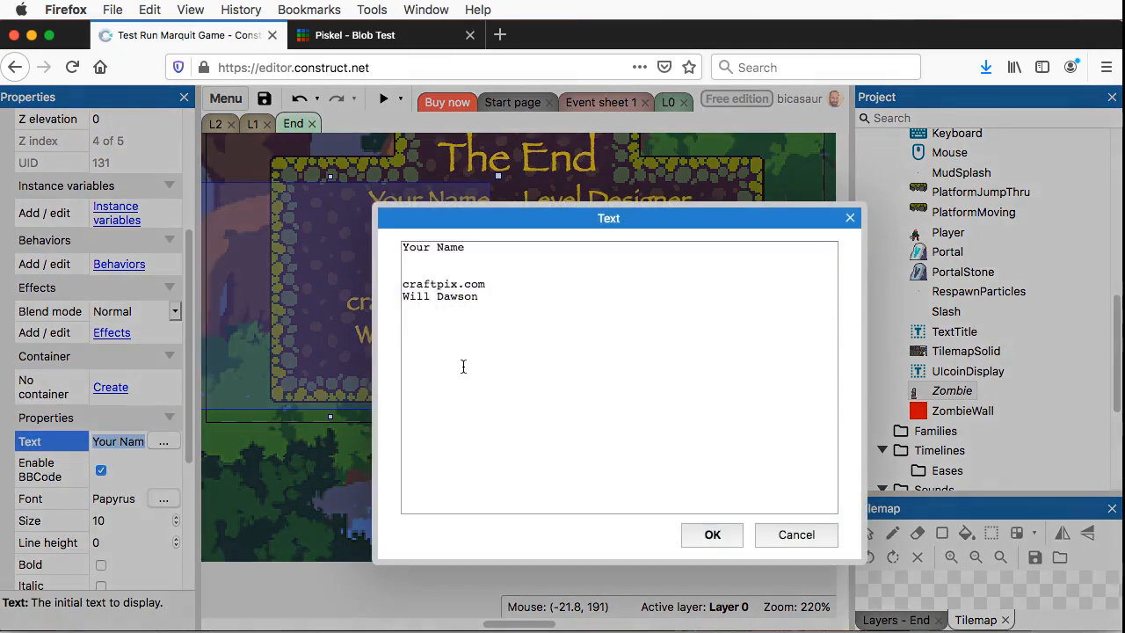
{"action": "left_click", "coordinate": [515, 265]}
{"action": "key", "text": "Return"}
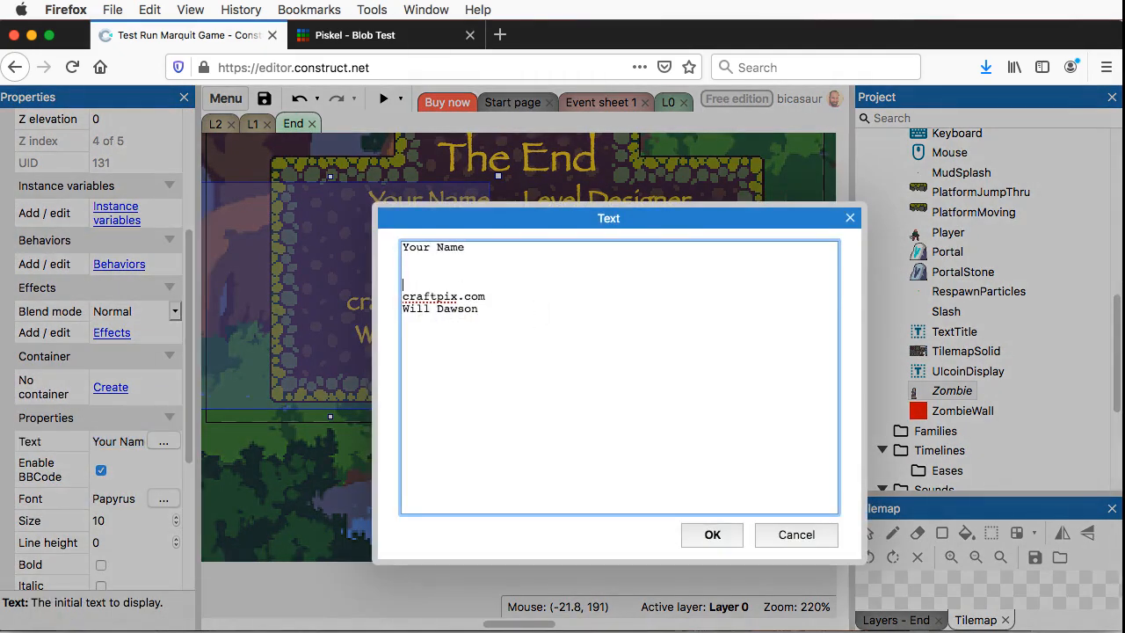
{"action": "key", "text": "Return"}
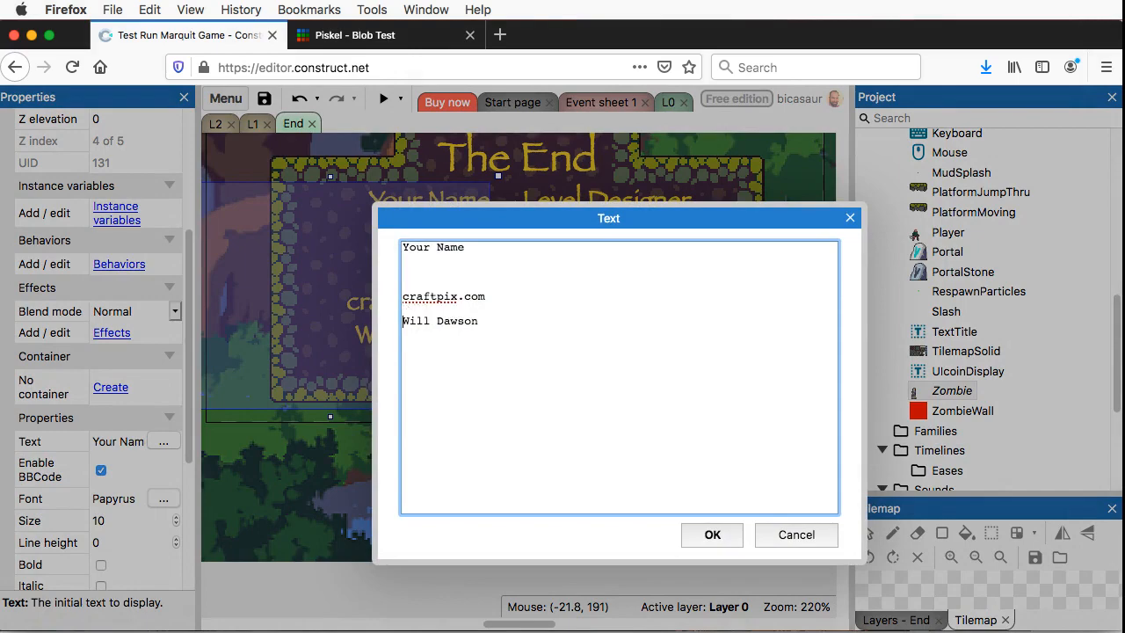
{"action": "left_click", "coordinate": [713, 534]}
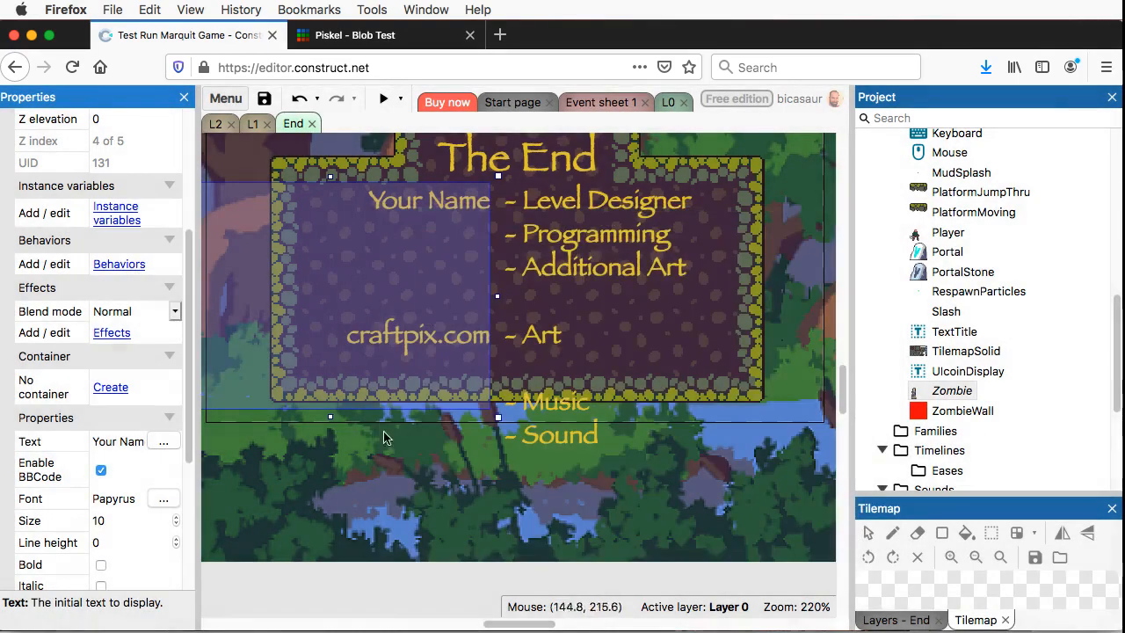
{"action": "left_click_drag", "start_coordinate": [329, 416], "coordinate": [351, 531]}
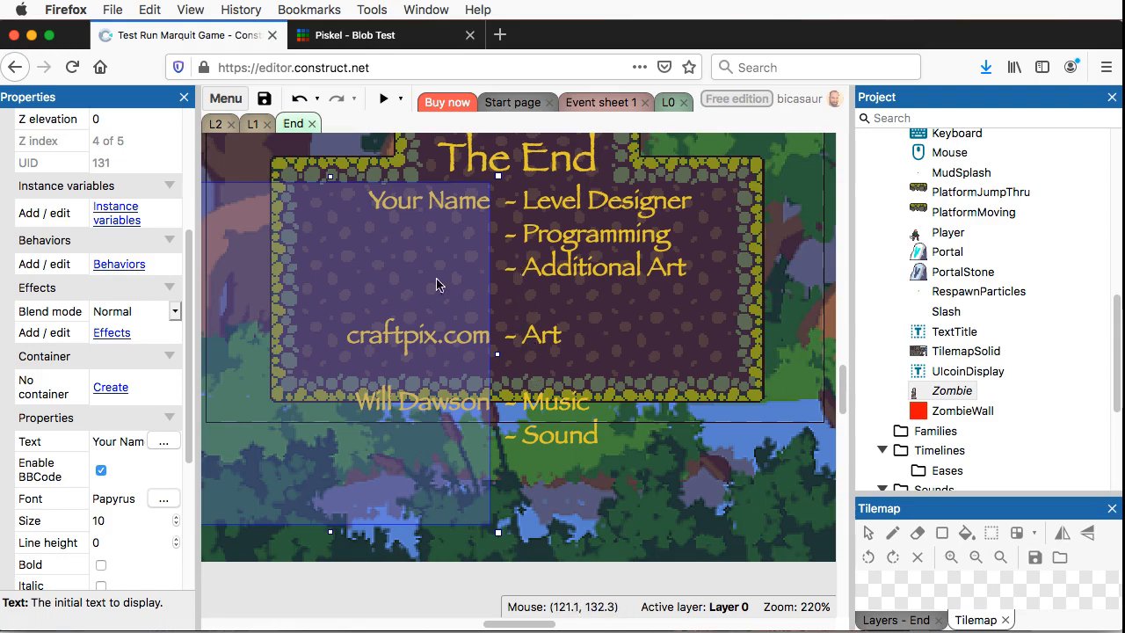
Step: Reduce the roles text's font size to 8, then 7 and finally 6, and move the text to about 156, 58
{"action": "left_click", "coordinate": [564, 250]}
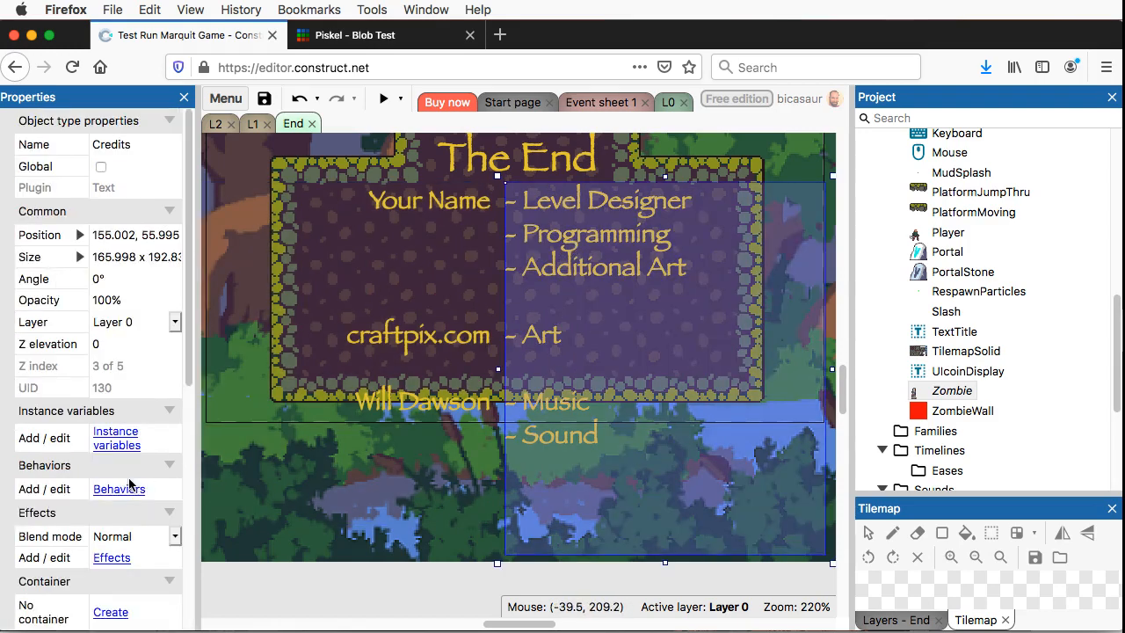
{"action": "scroll", "coordinate": [129, 482], "scroll_direction": "down", "scroll_amount": 5}
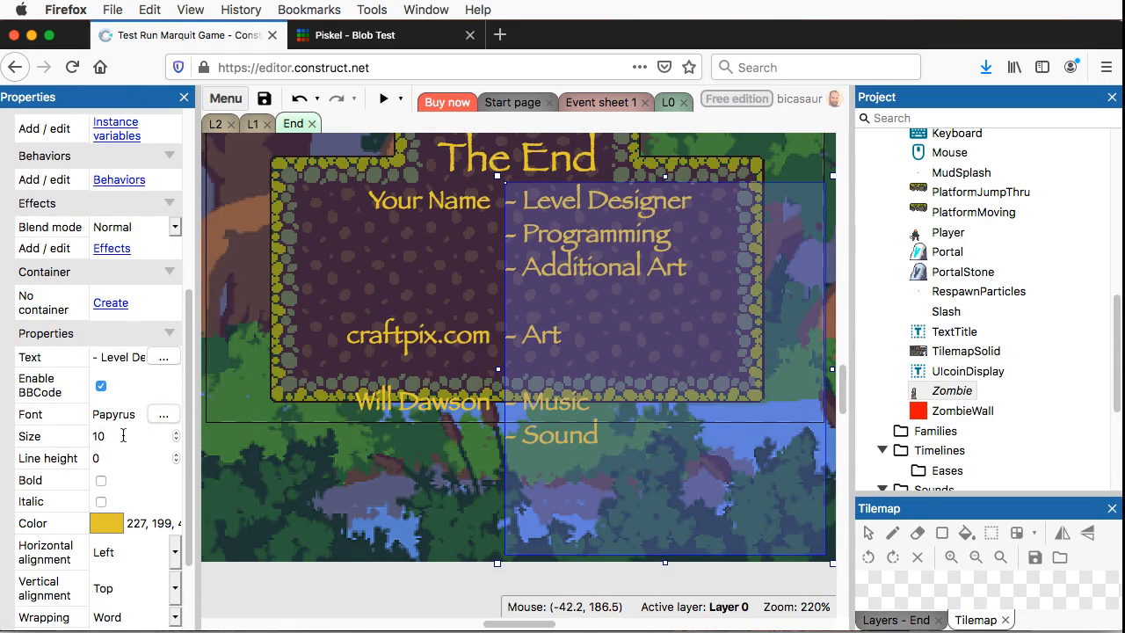
{"action": "left_click", "coordinate": [123, 435]}
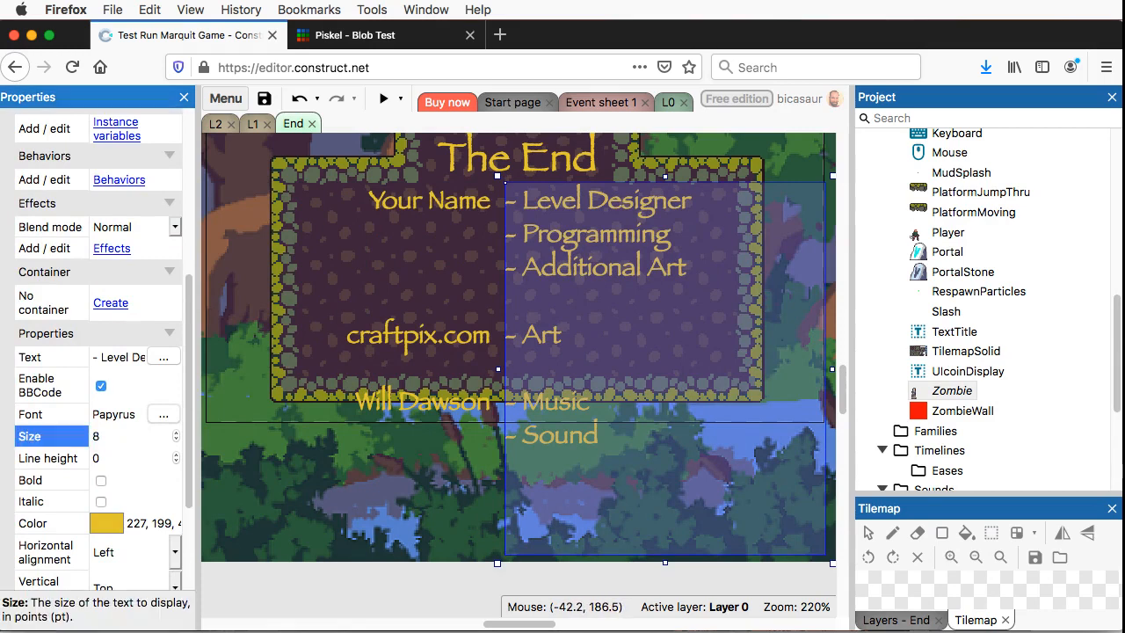
{"action": "type", "text": "8"}
{"action": "left_click", "coordinate": [136, 458]}
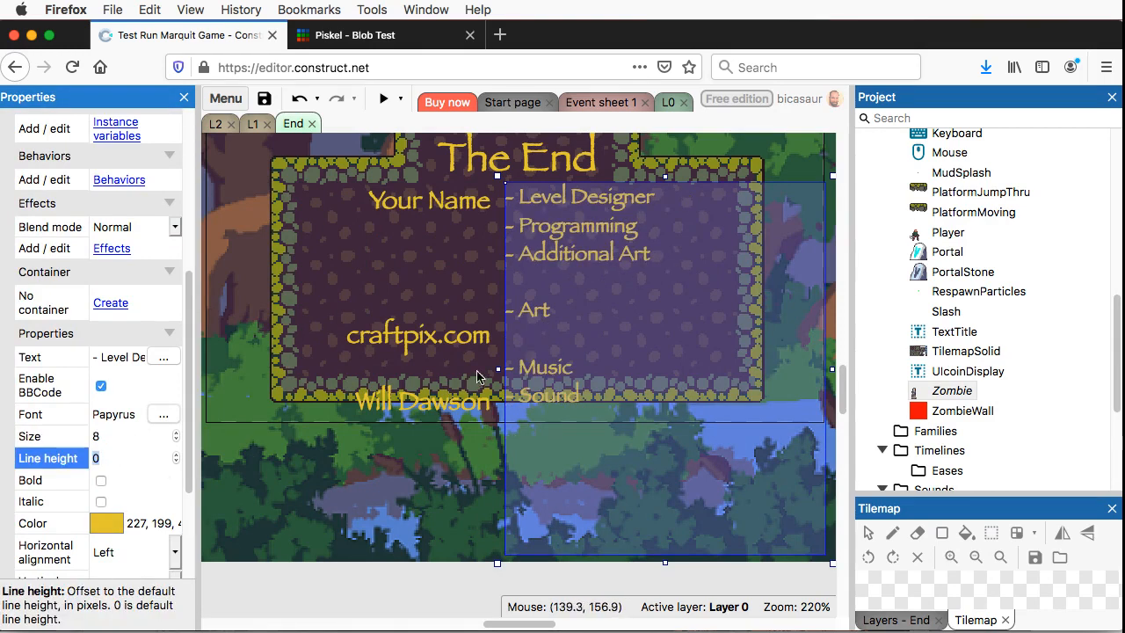
{"action": "left_click", "coordinate": [108, 435]}
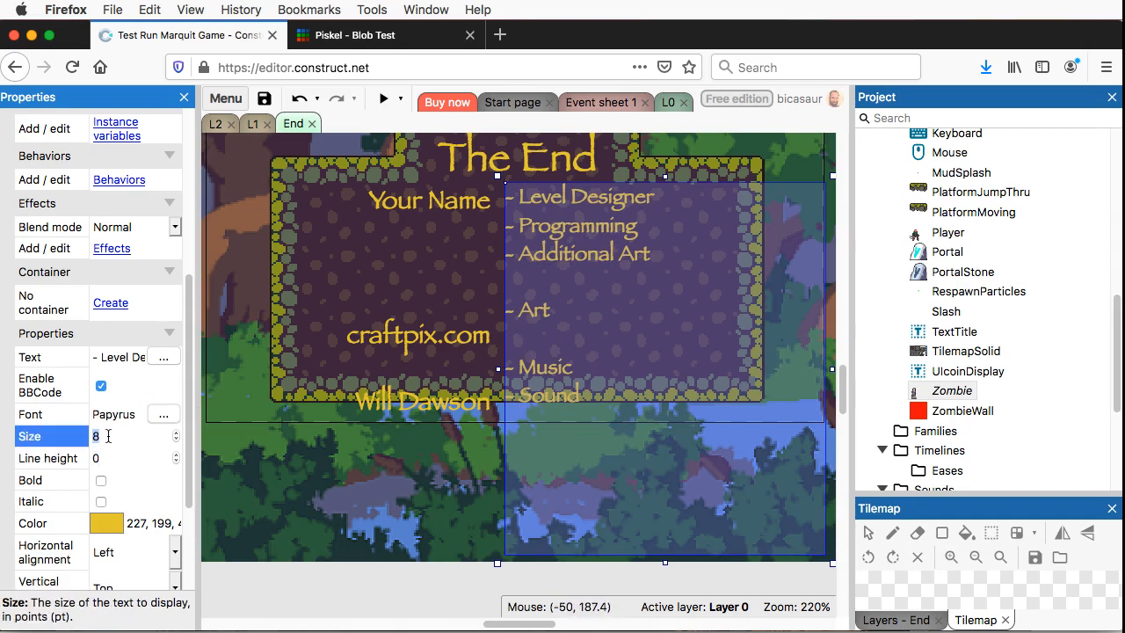
{"action": "type", "text": "7"}
{"action": "left_click", "coordinate": [104, 457]}
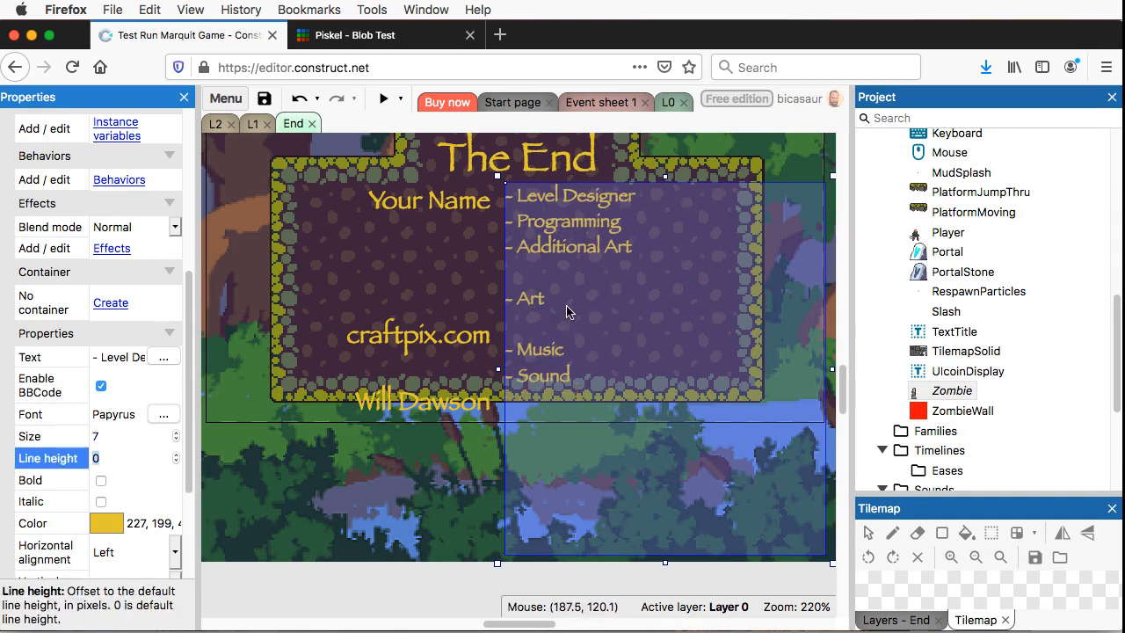
{"action": "left_click", "coordinate": [116, 434]}
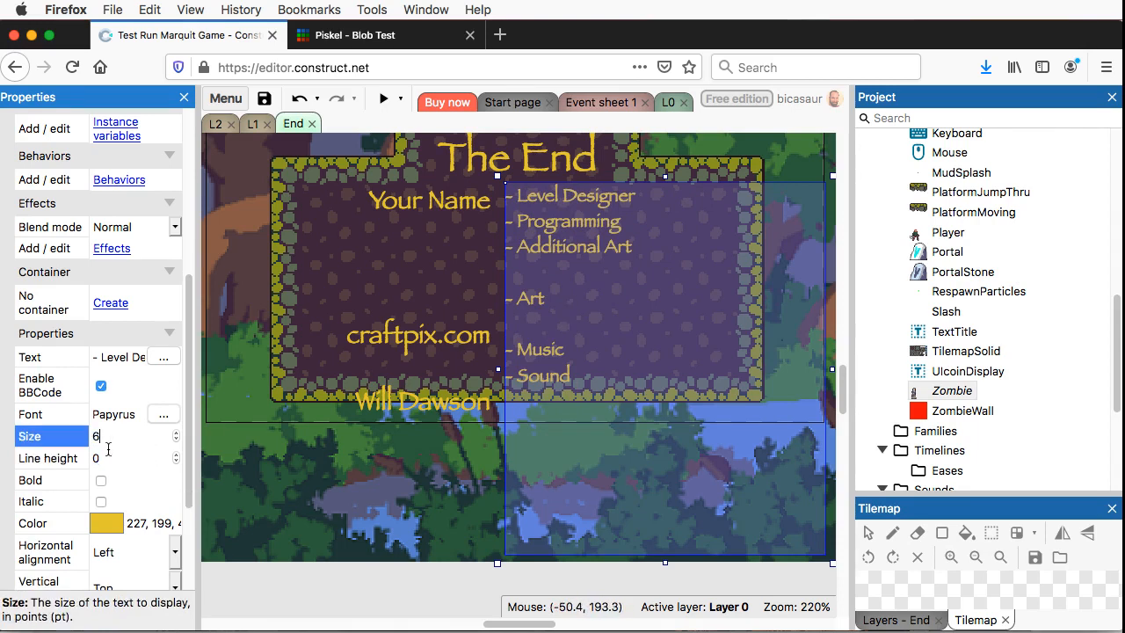
{"action": "type", "text": "6"}
{"action": "left_click", "coordinate": [111, 456]}
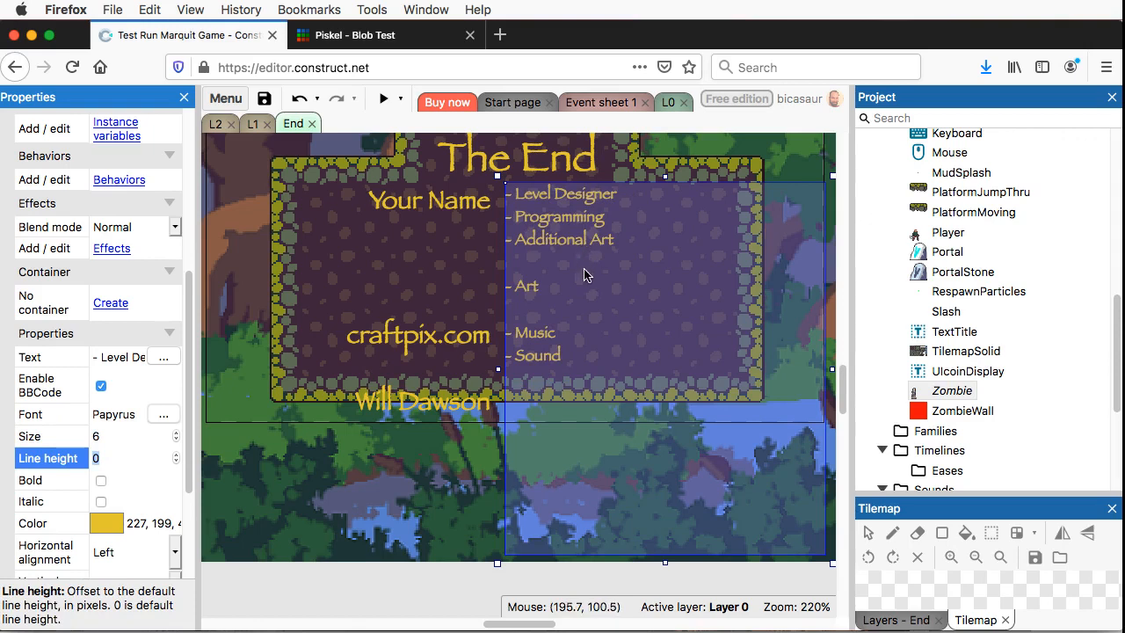
{"action": "left_click_drag", "start_coordinate": [612, 285], "coordinate": [614, 292]}
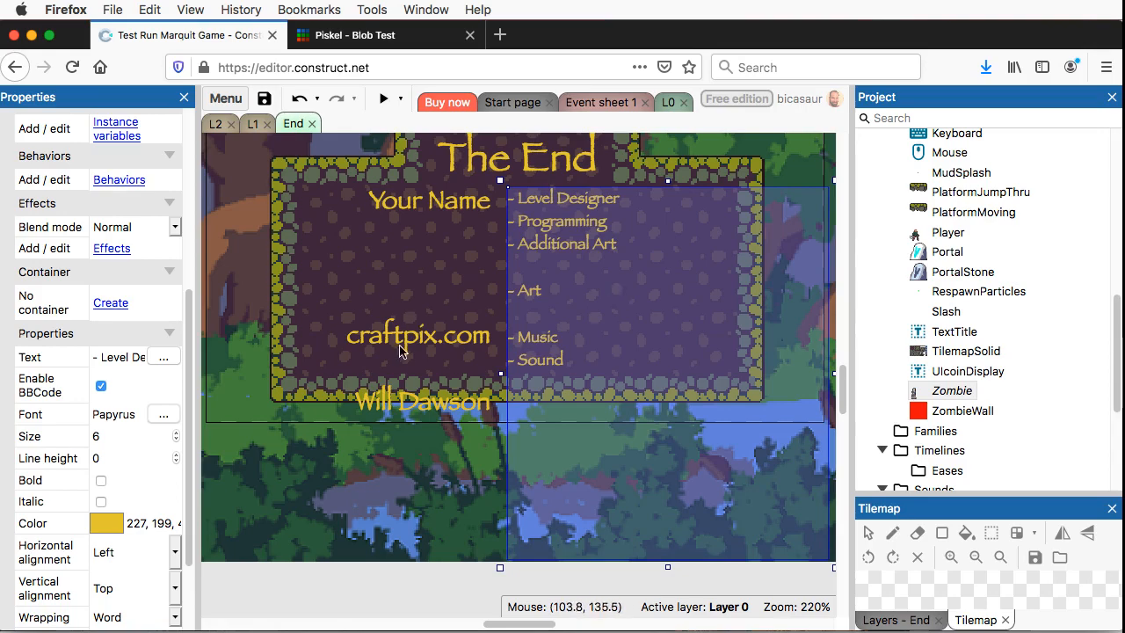
Step: Set the names text's font size to 6 and move it beside the roles so that the matching lines align
{"action": "left_click", "coordinate": [415, 287]}
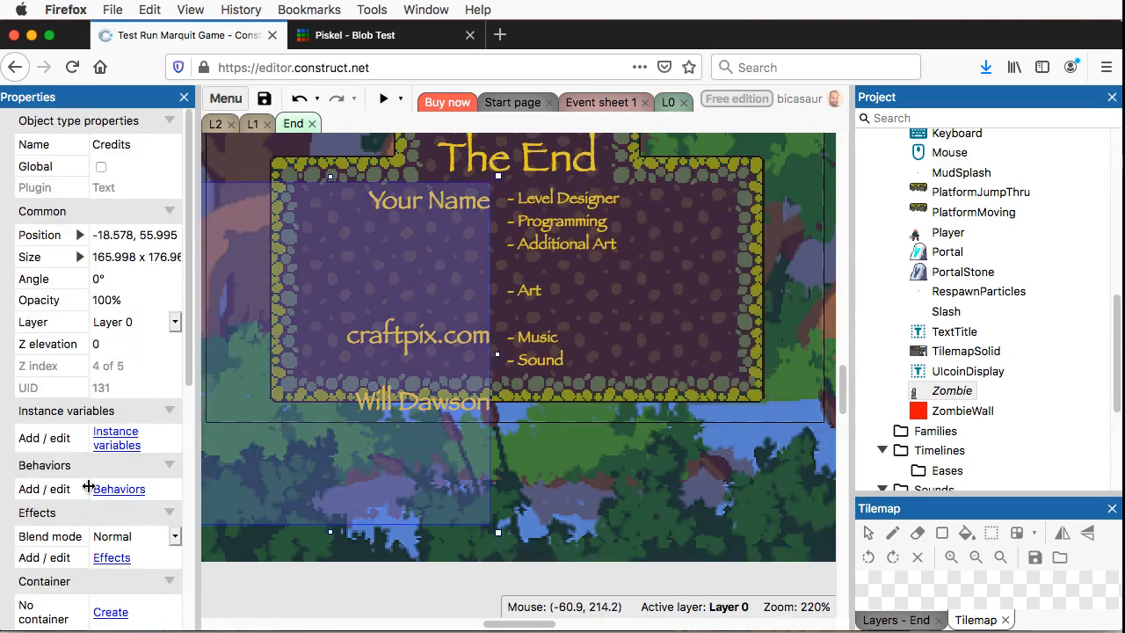
{"action": "left_click_drag", "start_coordinate": [190, 307], "coordinate": [192, 467]}
{"action": "left_click", "coordinate": [115, 470]}
{"action": "type", "text": "6"}
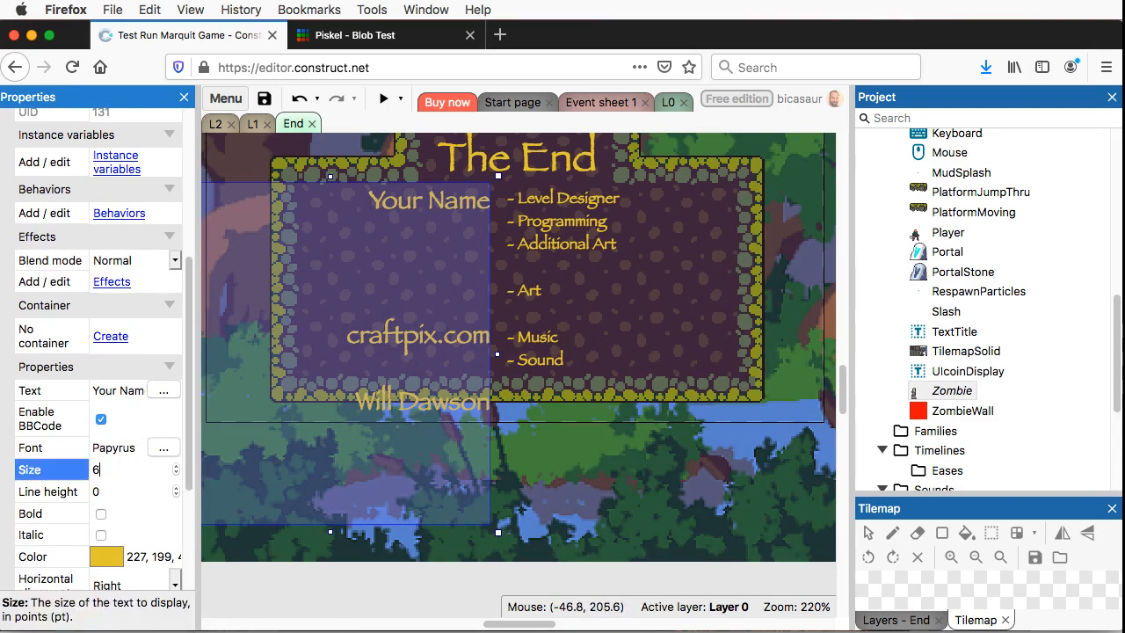
{"action": "left_click", "coordinate": [115, 492]}
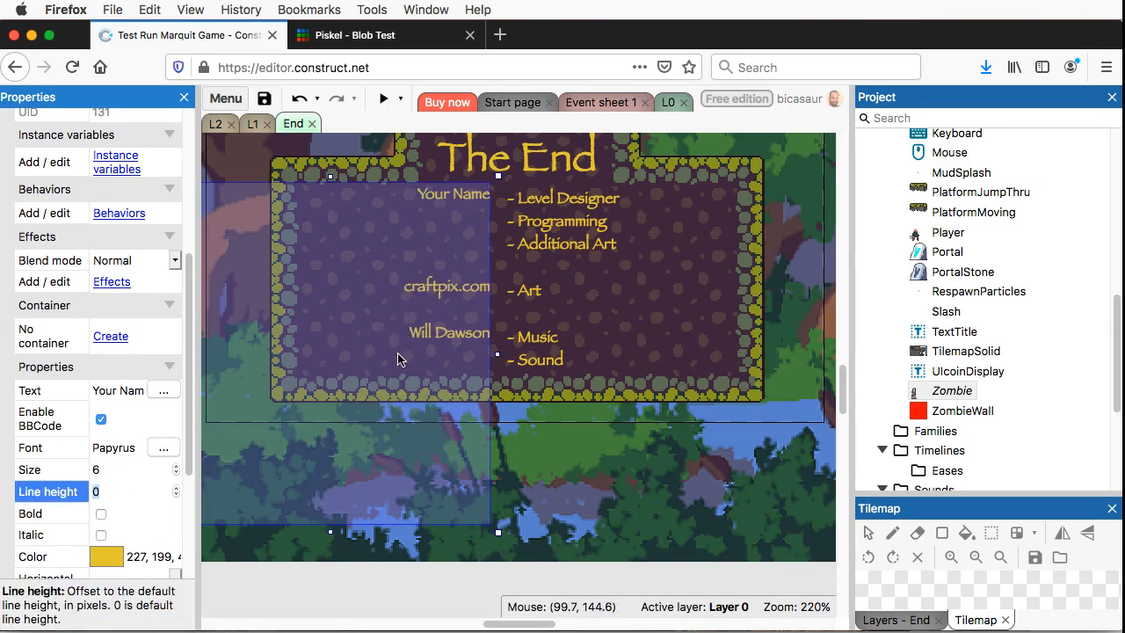
{"action": "left_click_drag", "start_coordinate": [397, 358], "coordinate": [409, 362]}
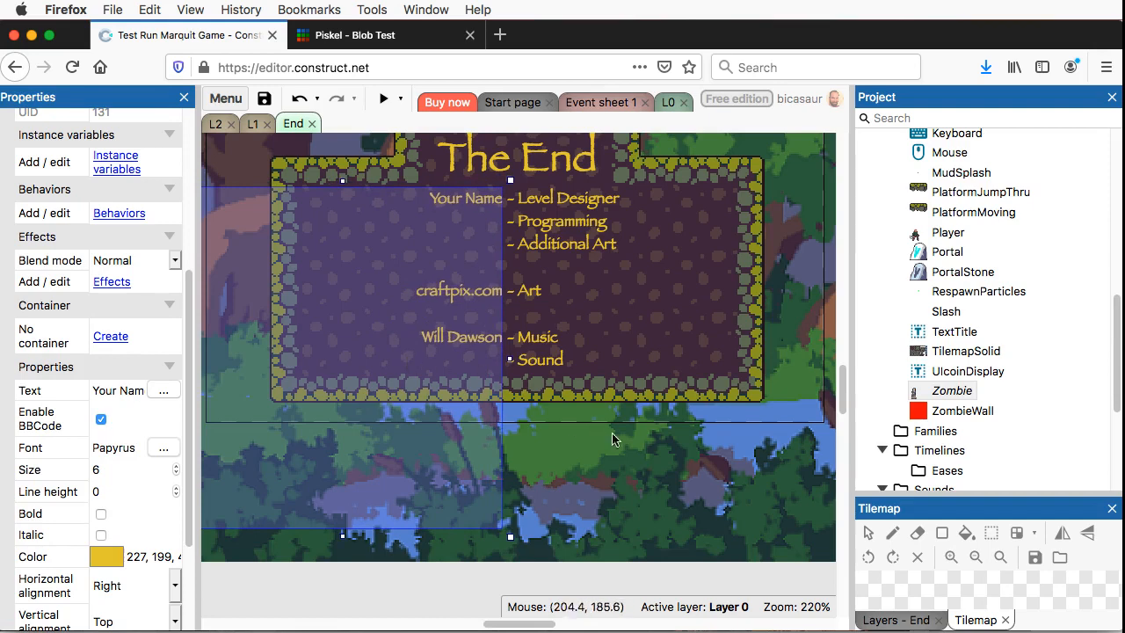
{"action": "left_click", "coordinate": [649, 329]}
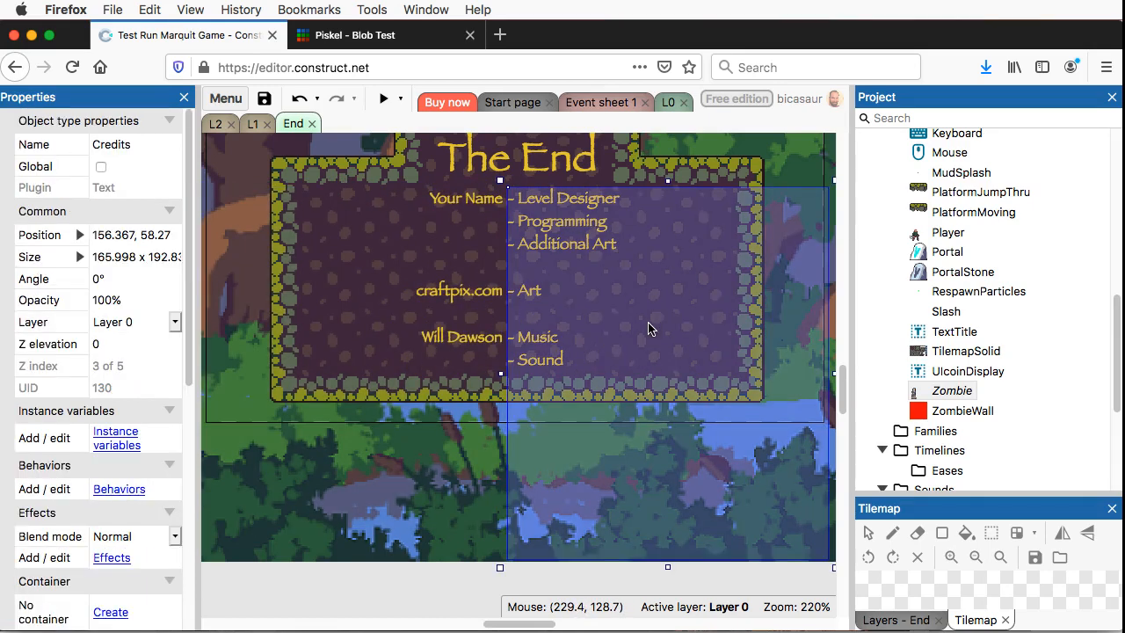
{"action": "left_click", "coordinate": [473, 612]}
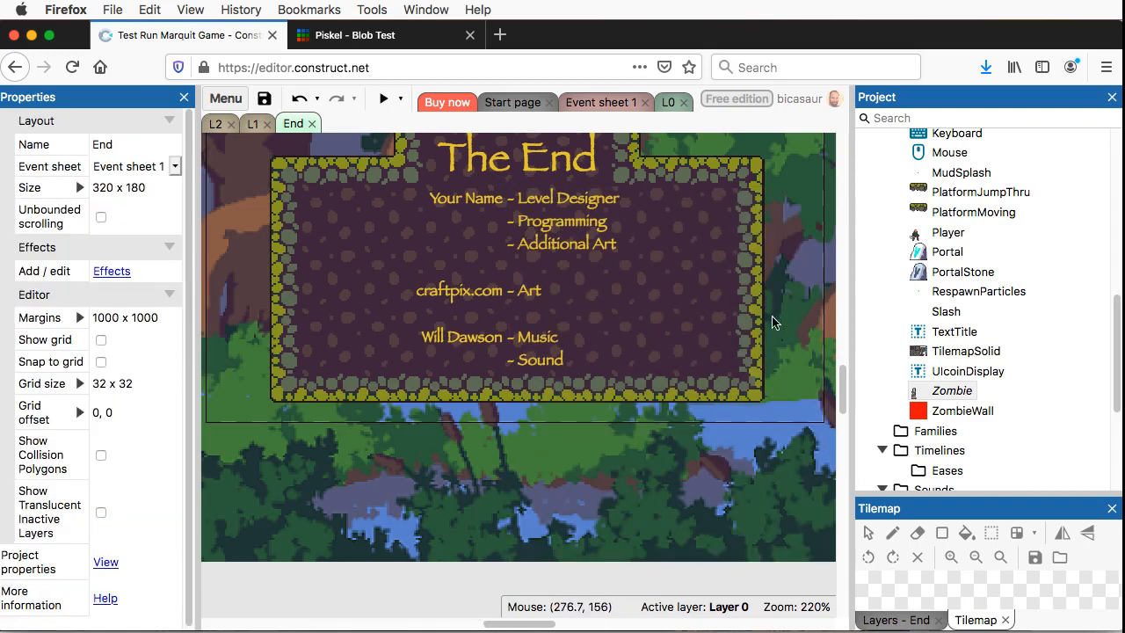
{"action": "left_click_drag", "start_coordinate": [840, 399], "coordinate": [840, 371]}
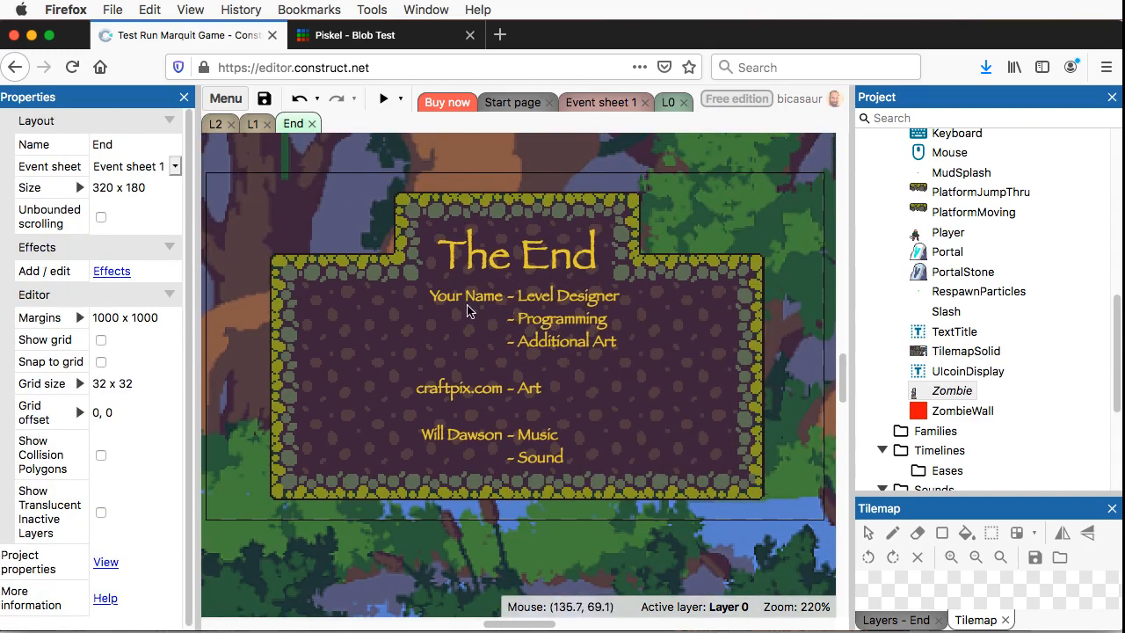